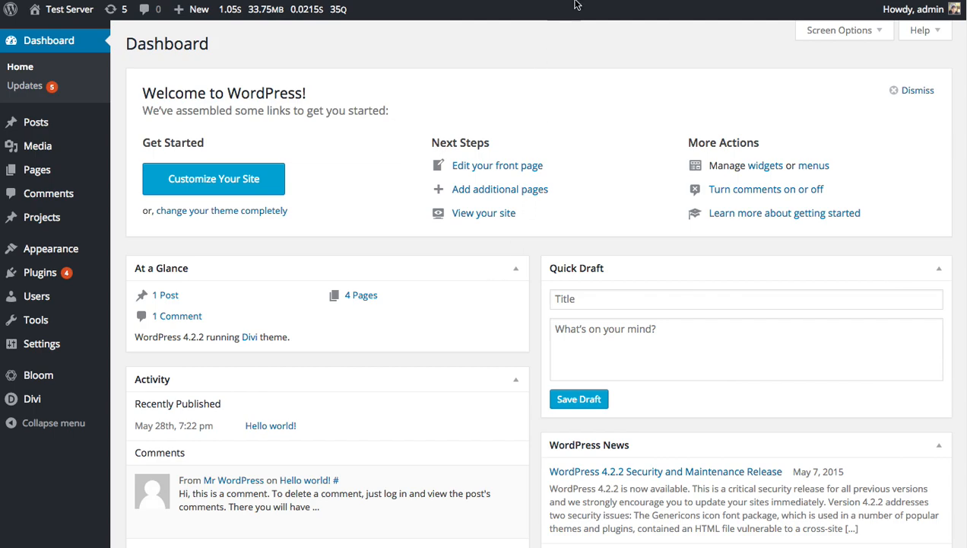
Open the Divi Library to see which layouts are stored in it.
mouse_move(35, 404)
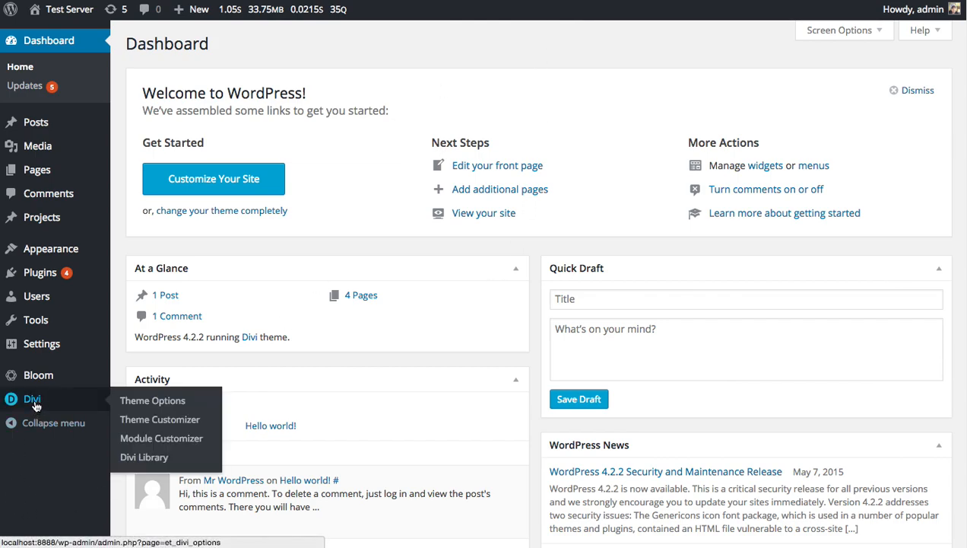
left_click(145, 457)
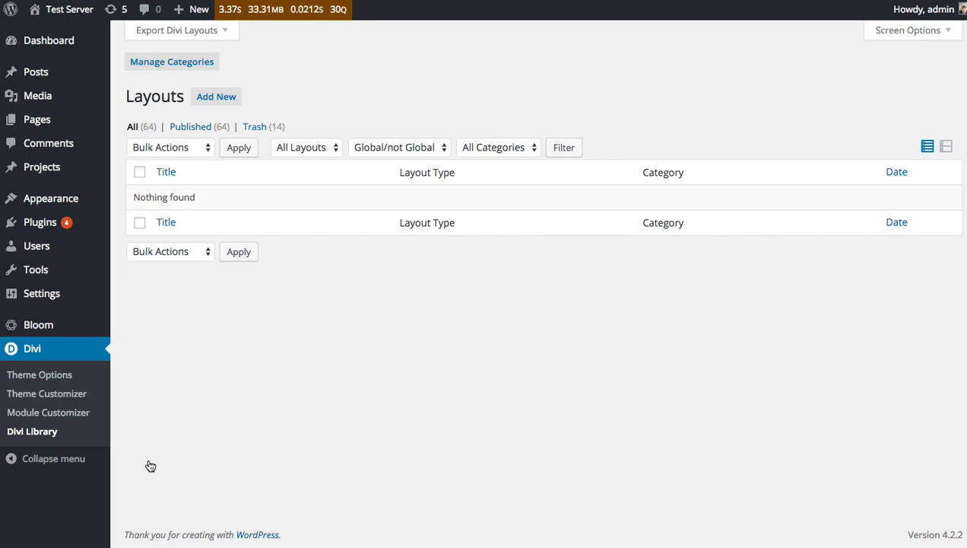
Visit the site's homepage, open it for editing and review its sections in the Divi Builder.
left_click(83, 13)
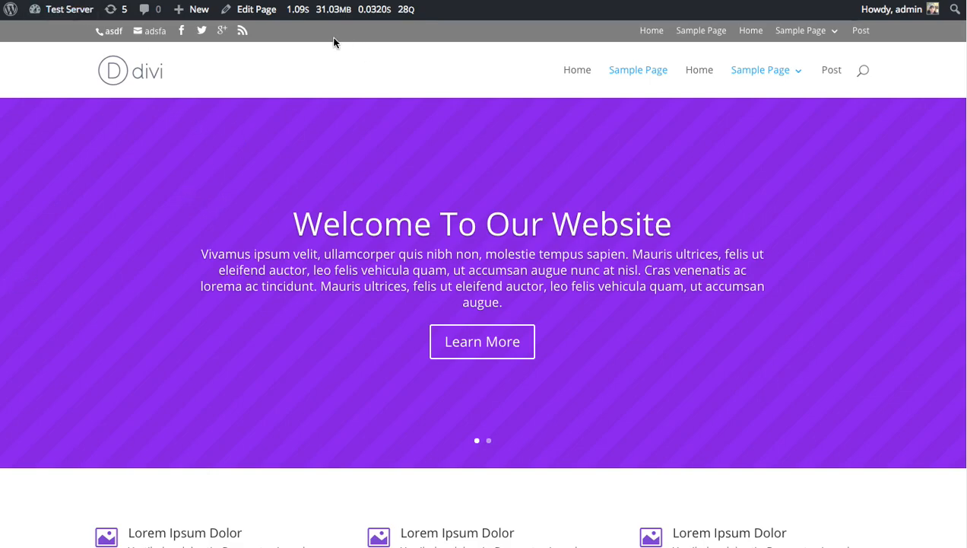
left_click(254, 14)
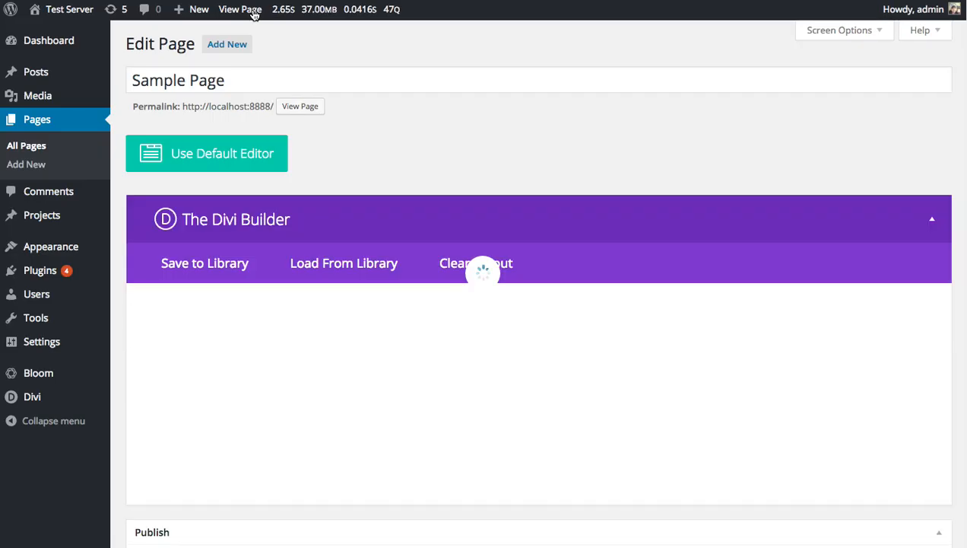
scroll(574, 201, "down", 3)
scroll(574, 204, "up", 3)
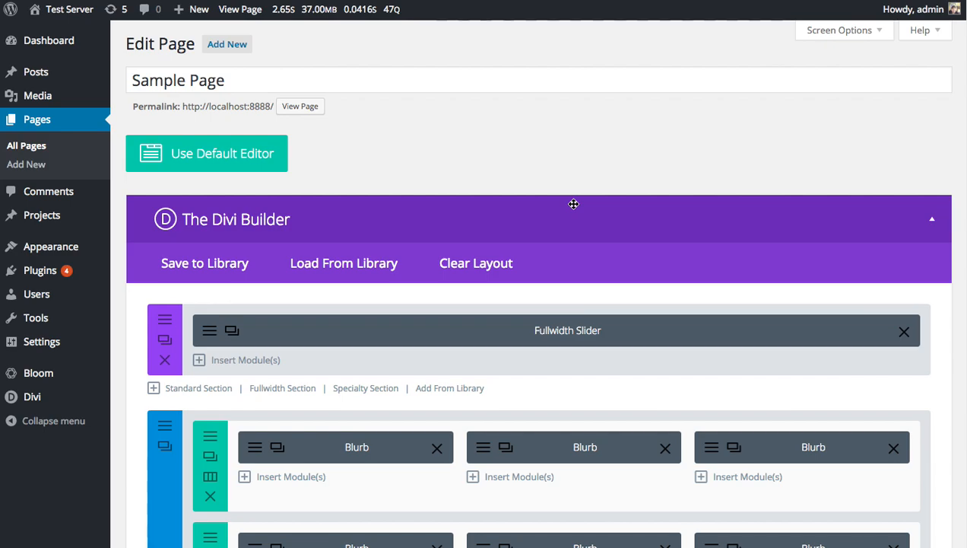
scroll(531, 263, "down", 5)
scroll(531, 268, "down", 20)
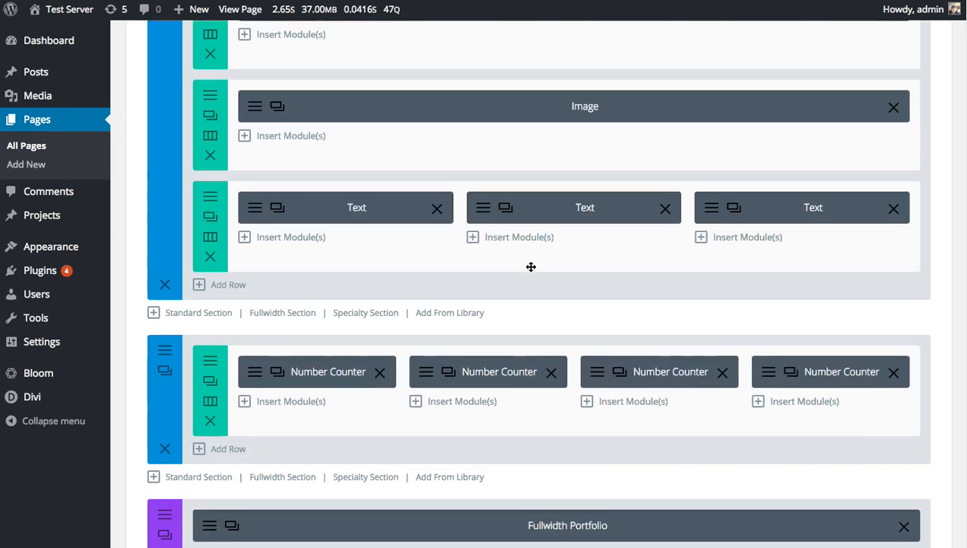
scroll(531, 276, "up", 10)
scroll(530, 272, "up", 6)
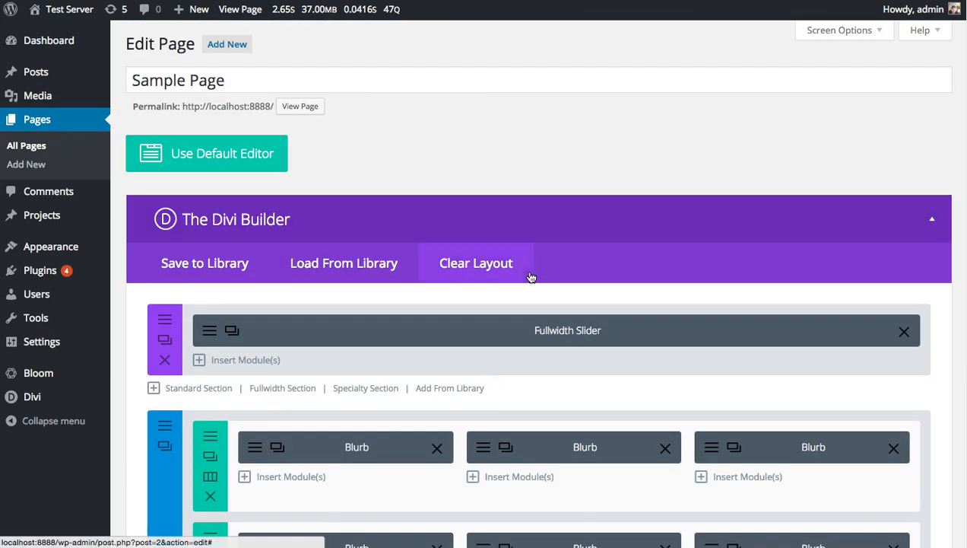
Save the whole page layout to the Divi Library under the name New Homepage.
left_click(196, 270)
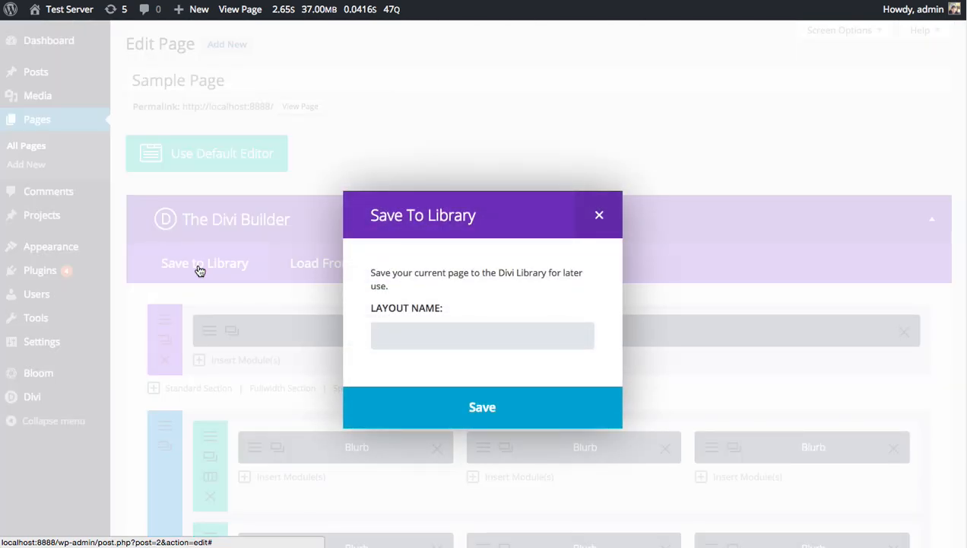
type("New Homepage")
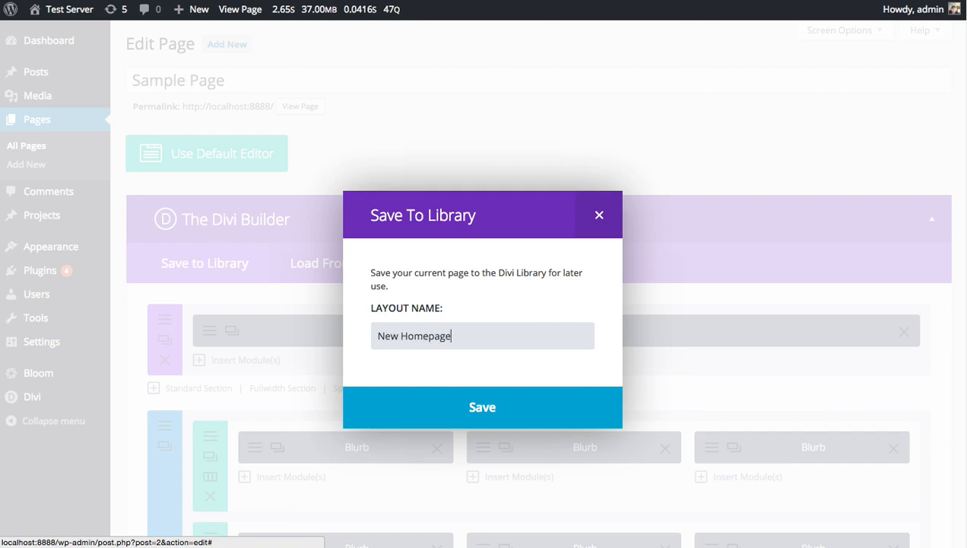
left_click(396, 396)
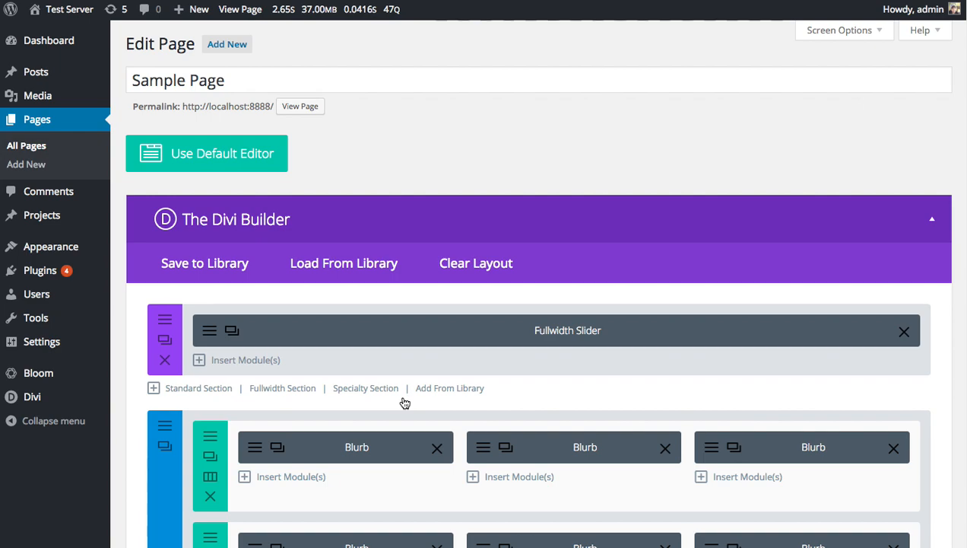
Look up the New Homepage layout in the Divi Library and check the layout type filter options.
mouse_move(46, 403)
left_click(140, 459)
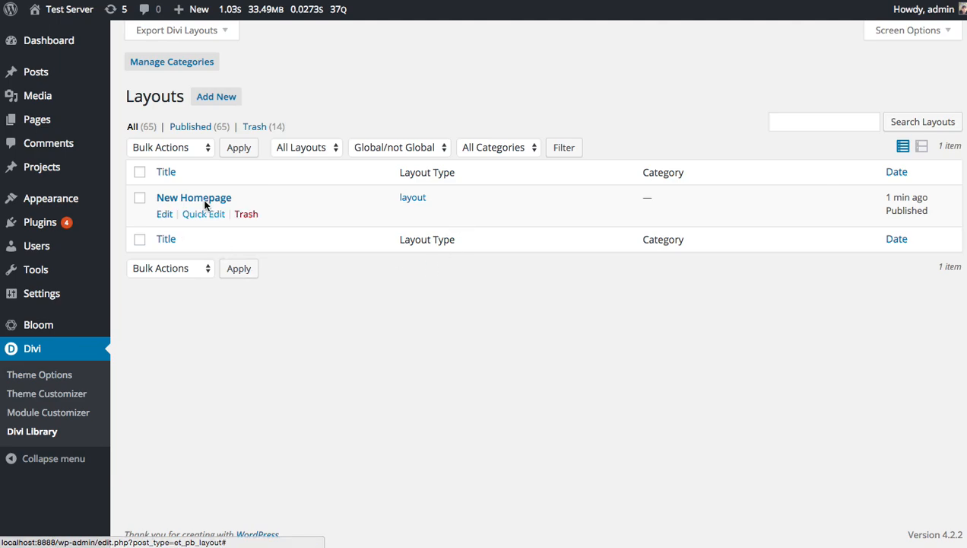
left_click(330, 150)
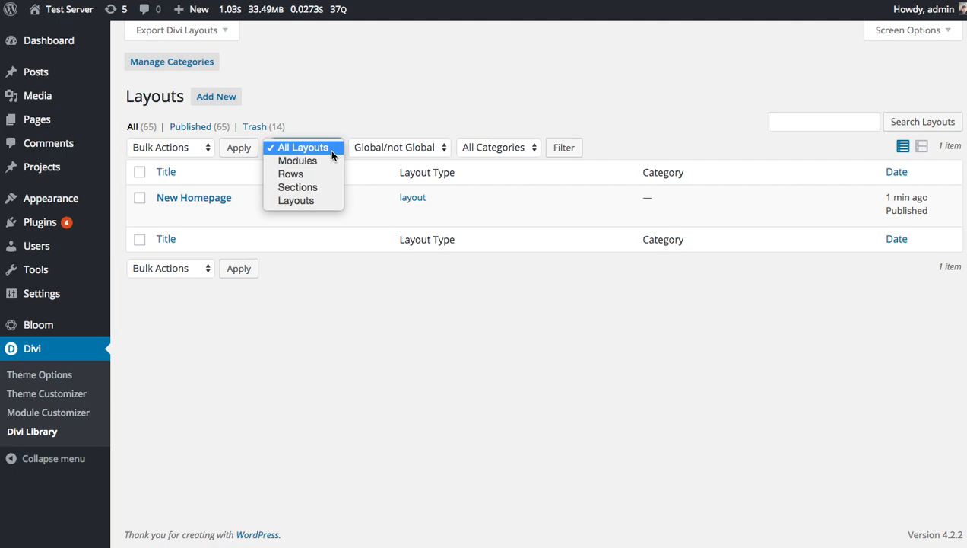
left_click(329, 150)
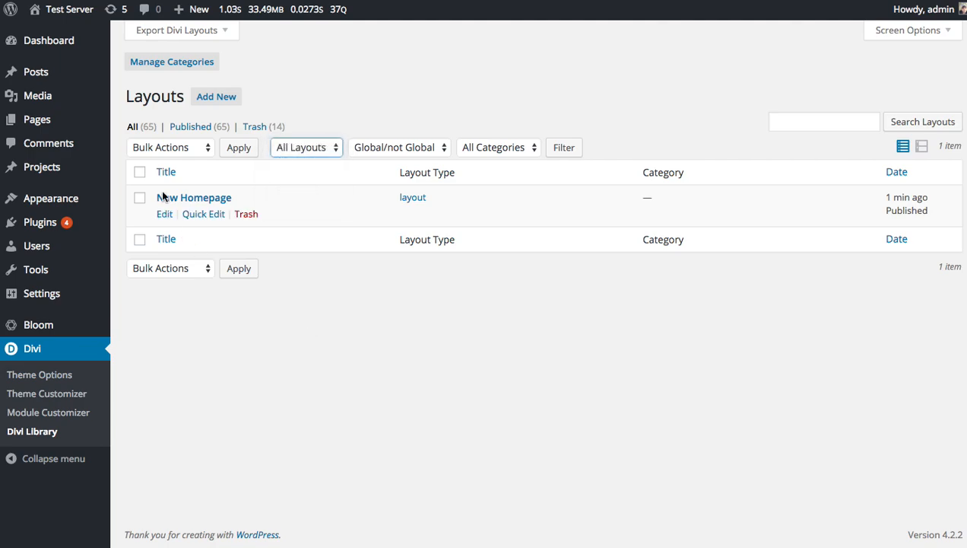
Open the New Homepage layout for editing and look through its sections.
left_click(165, 216)
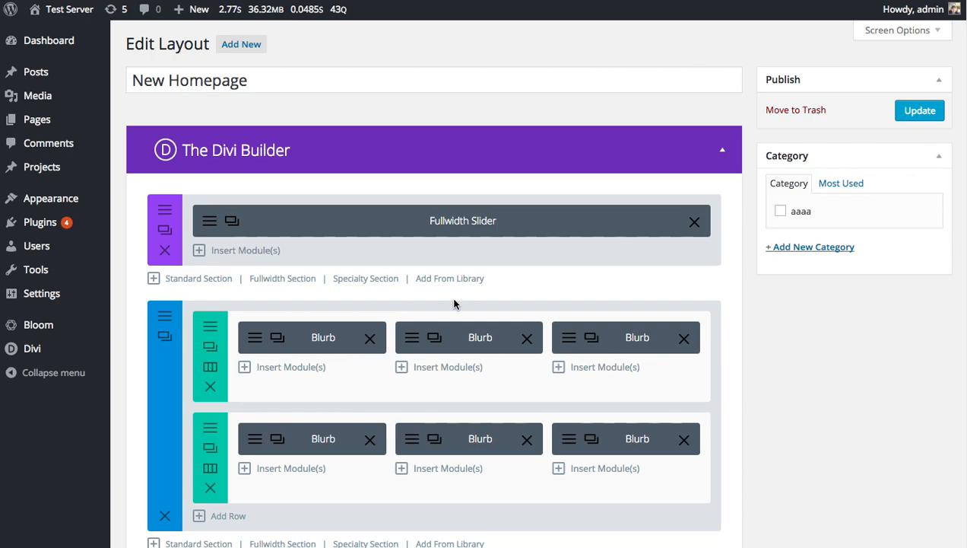
scroll(469, 292, "down", 2)
scroll(446, 182, "up", 2)
Create a new page with the Divi Builder and load the saved New Homepage layout into it, replacing the existing content.
mouse_move(44, 124)
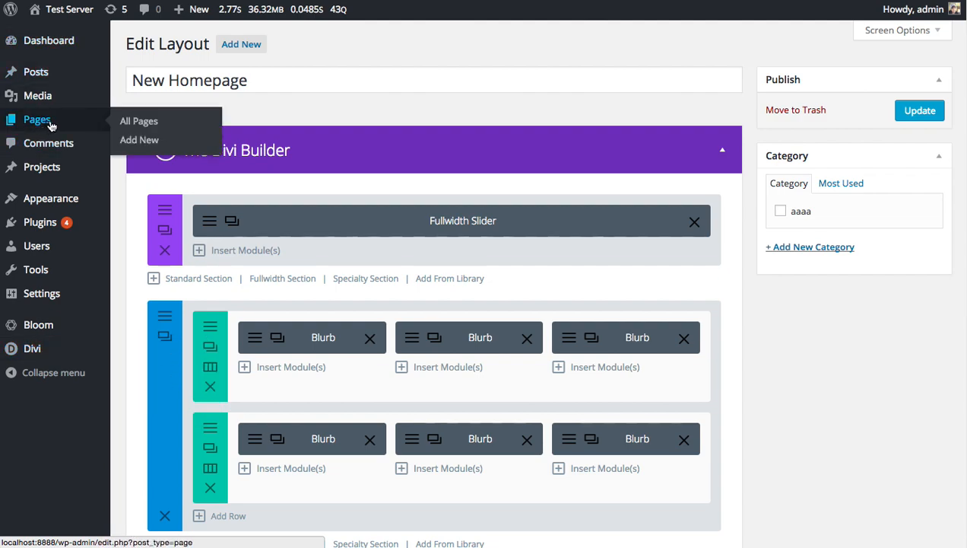
left_click(140, 143)
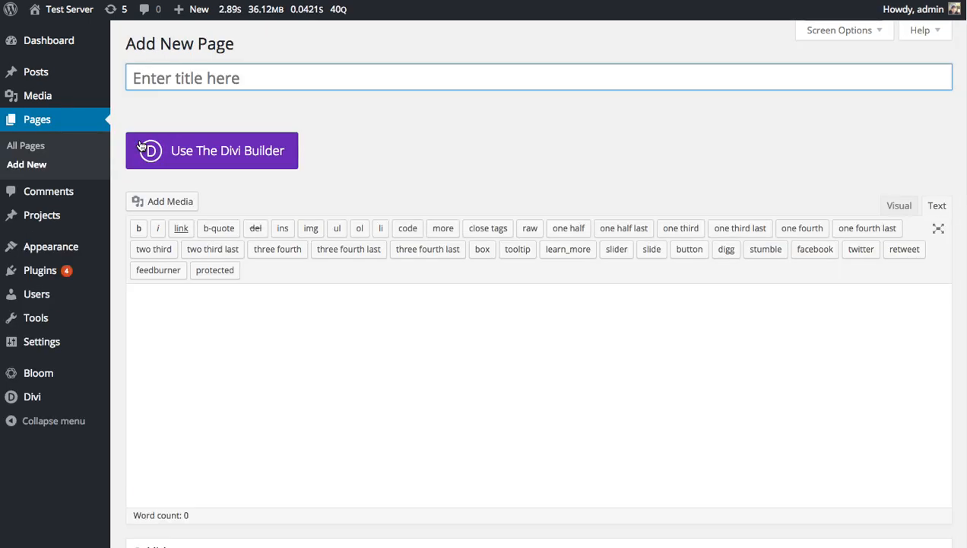
left_click(259, 155)
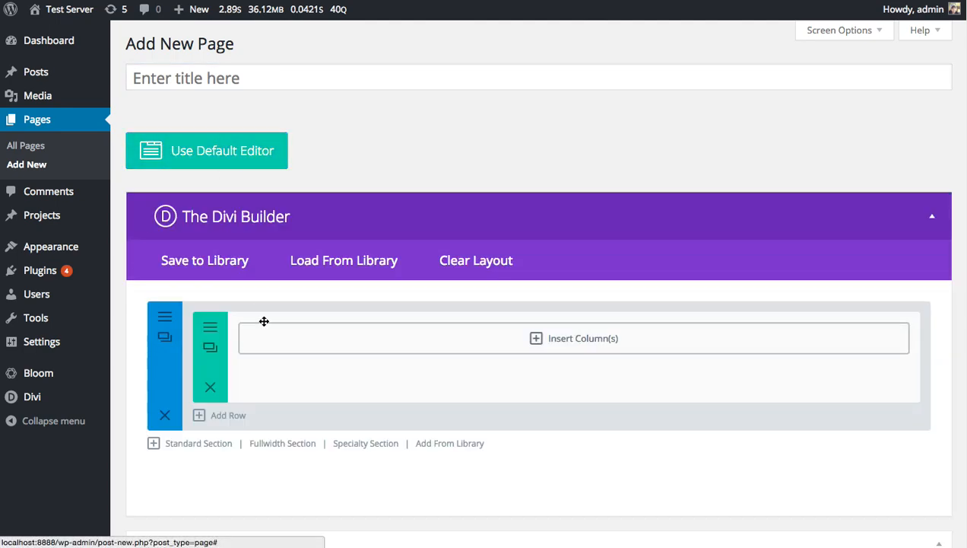
left_click(340, 266)
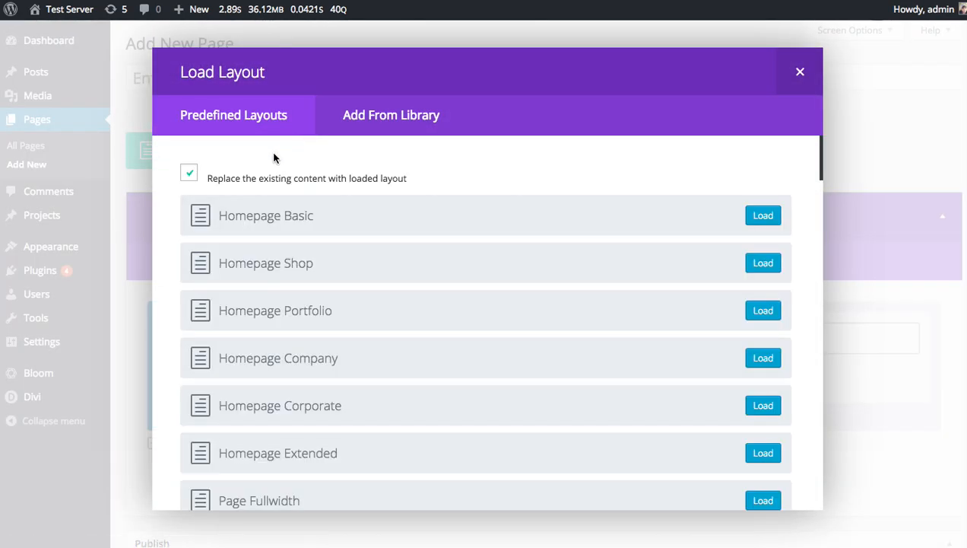
left_click(394, 122)
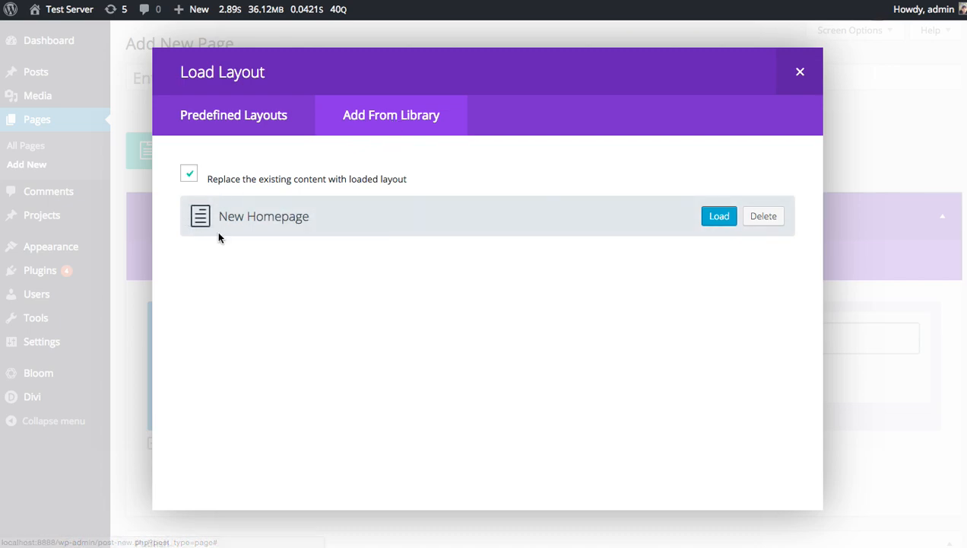
left_click(715, 219)
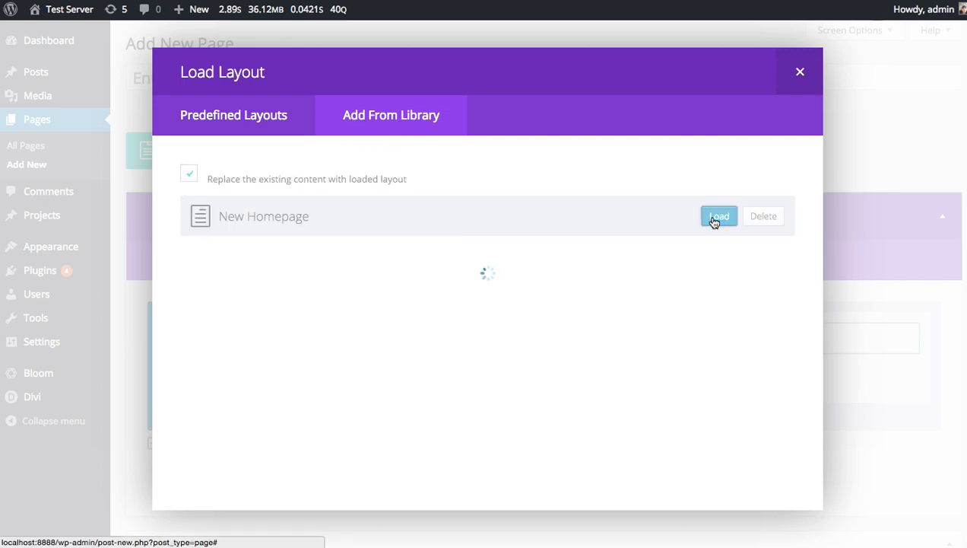
Review the sections and modules of the layout loaded into the new page.
scroll(714, 222, "down", 20)
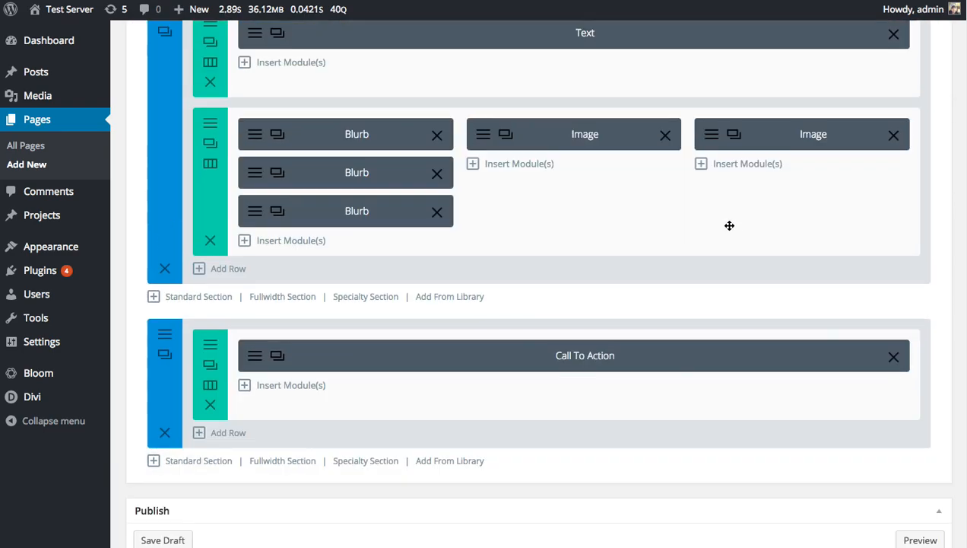
scroll(735, 240, "up", 12)
scroll(734, 240, "up", 10)
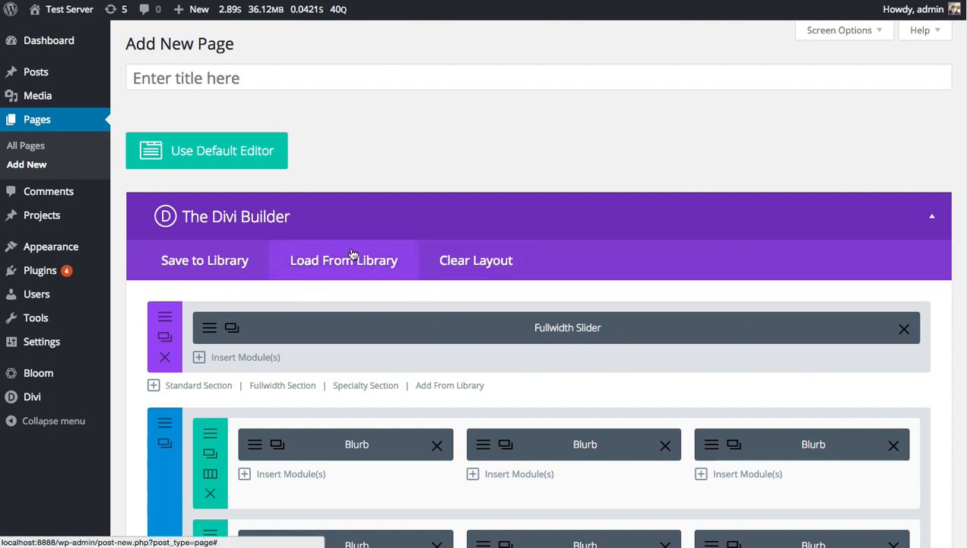
scroll(692, 293, "down", 2)
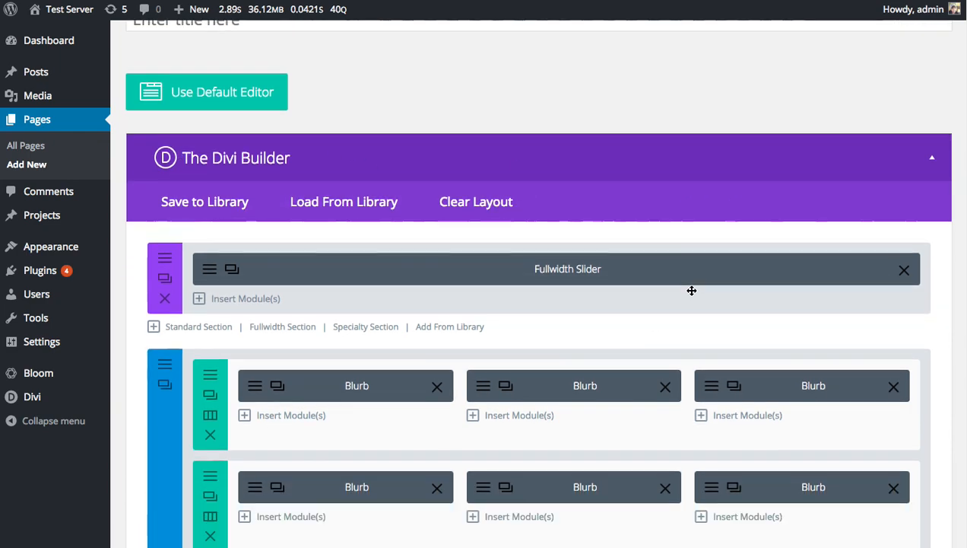
scroll(691, 290, "down", 3)
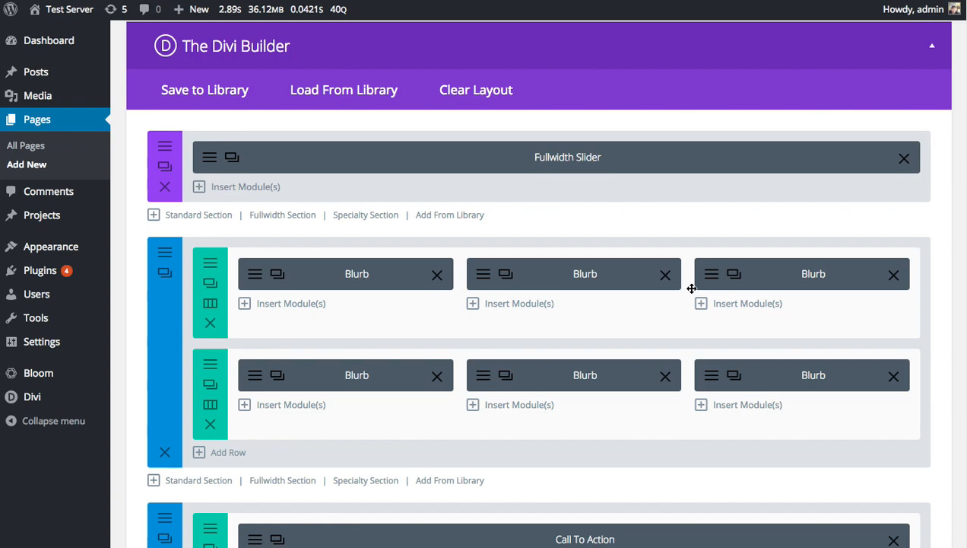
scroll(596, 190, "up", 5)
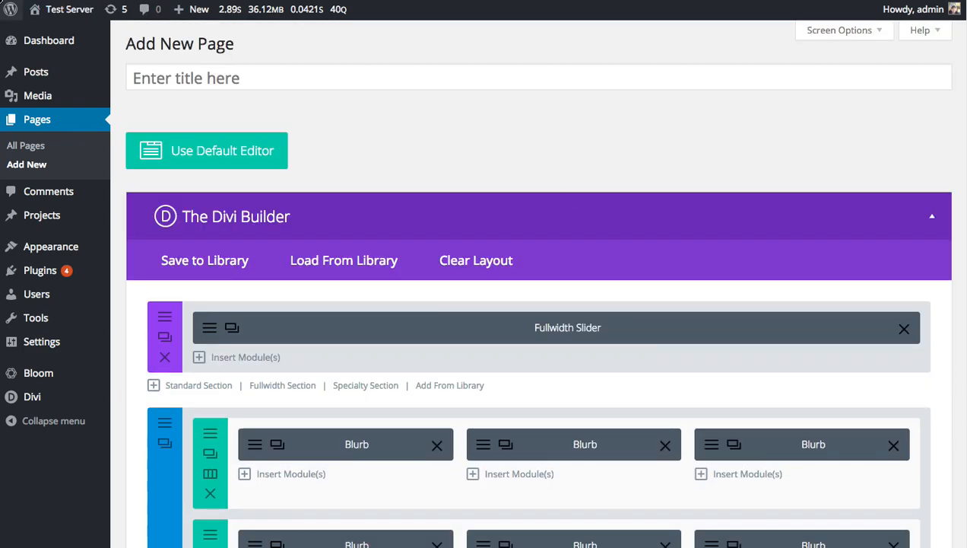
scroll(740, 218, "down", 10)
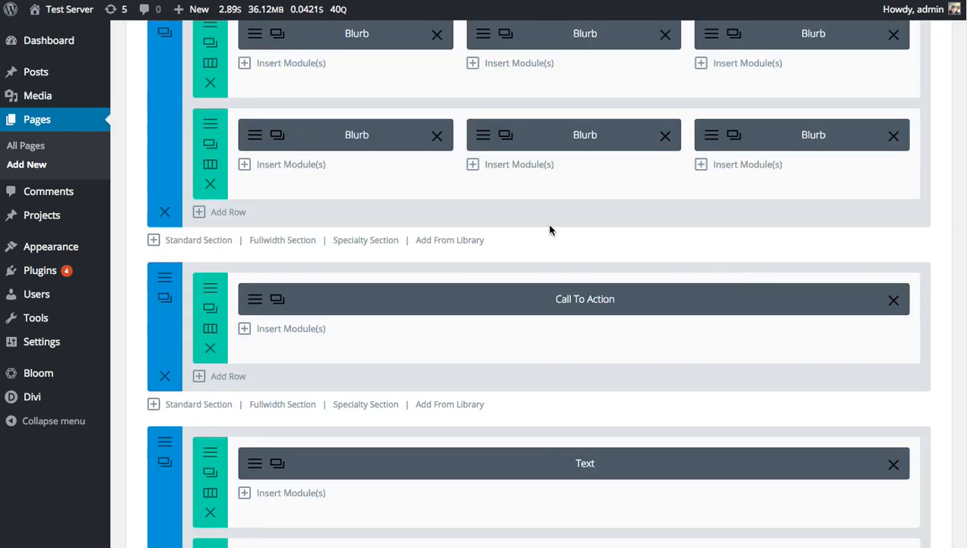
Leave the unsaved new page and examine the live homepage's slider and blurb sections.
left_click(76, 12)
left_click(846, 146)
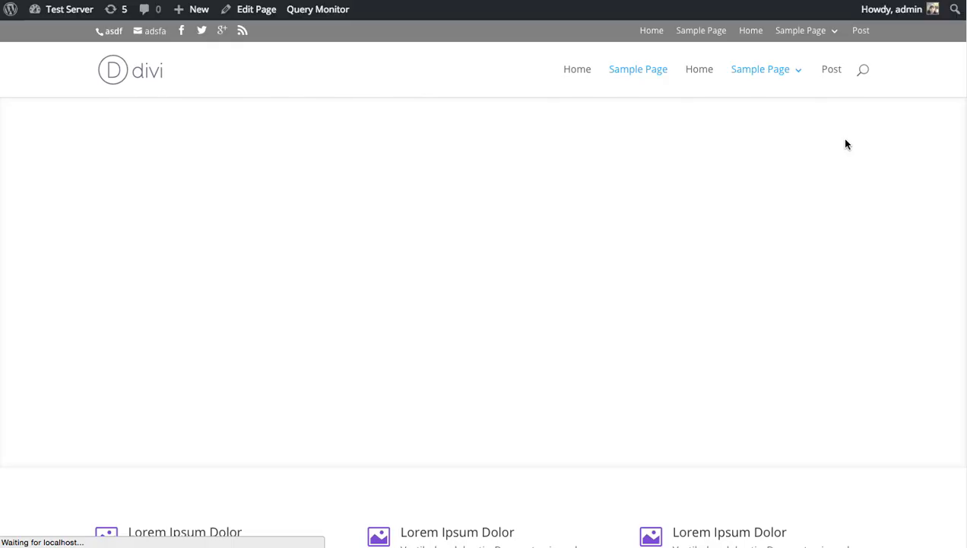
scroll(772, 167, "down", 4)
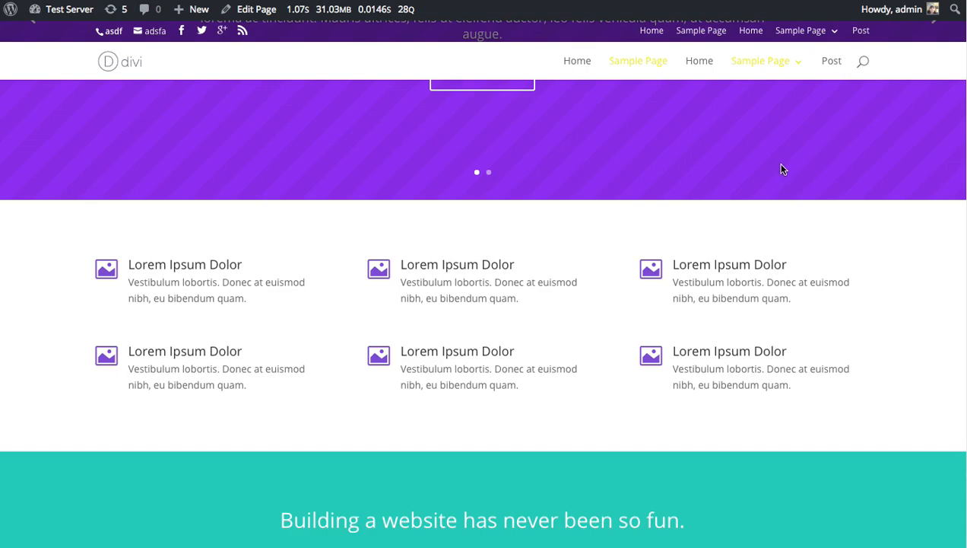
scroll(779, 167, "up", 1)
scroll(782, 169, "down", 1)
scroll(782, 170, "down", 1)
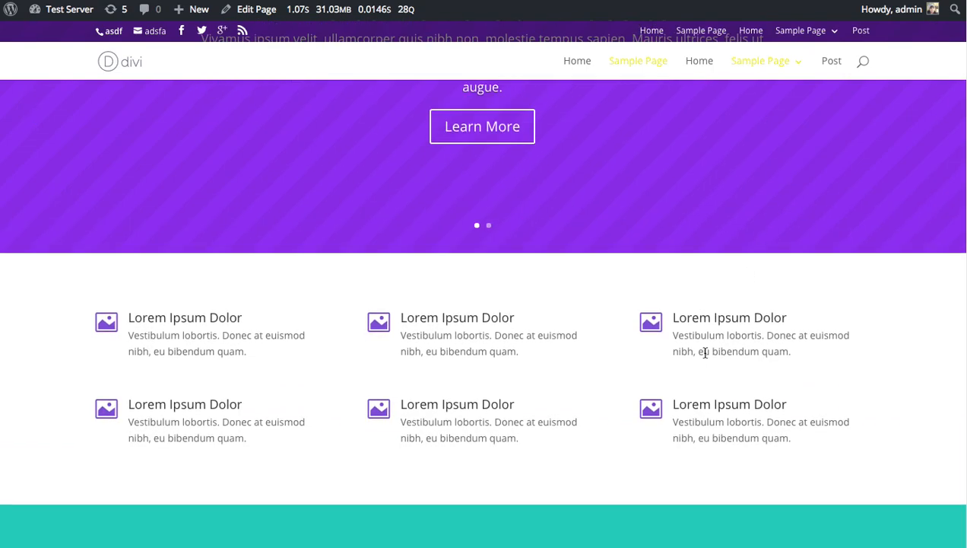
scroll(491, 402, "up", 3)
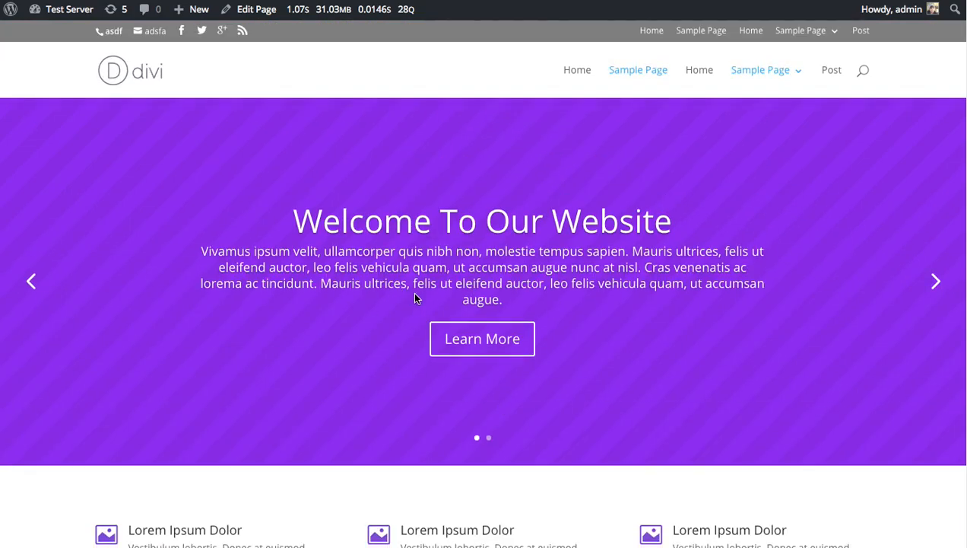
scroll(412, 298, "down", 3)
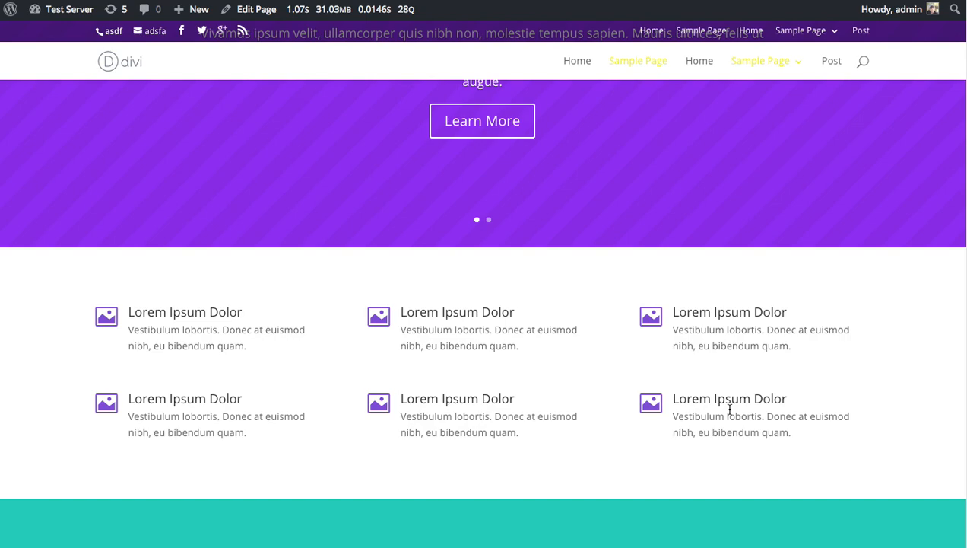
scroll(676, 388, "up", 3)
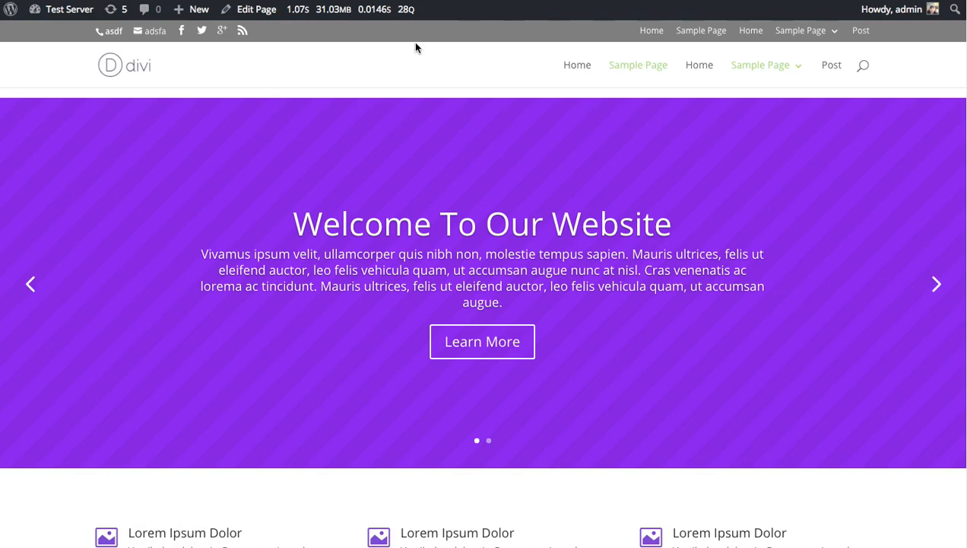
Open the homepage for editing and open the settings of the section that holds the six blurbs.
left_click(258, 13)
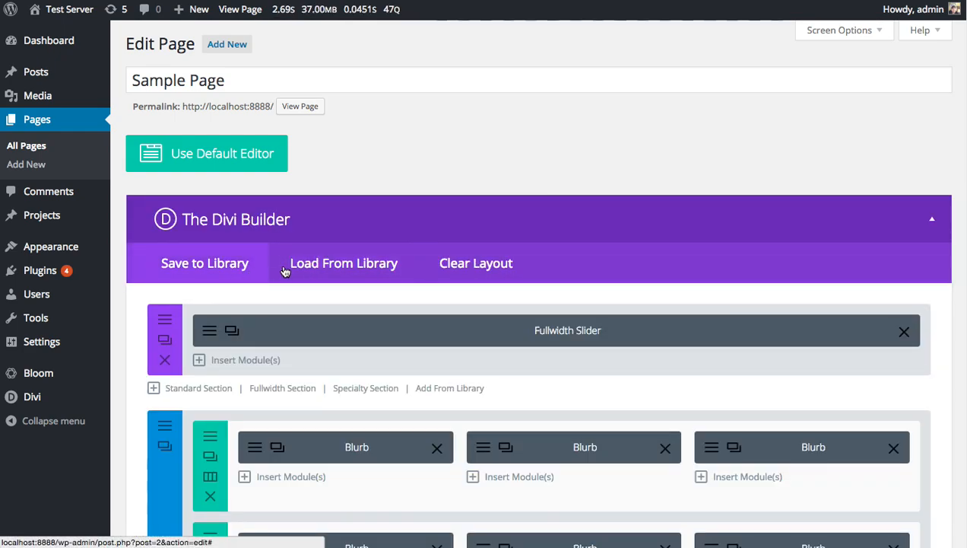
scroll(264, 271, "down", 5)
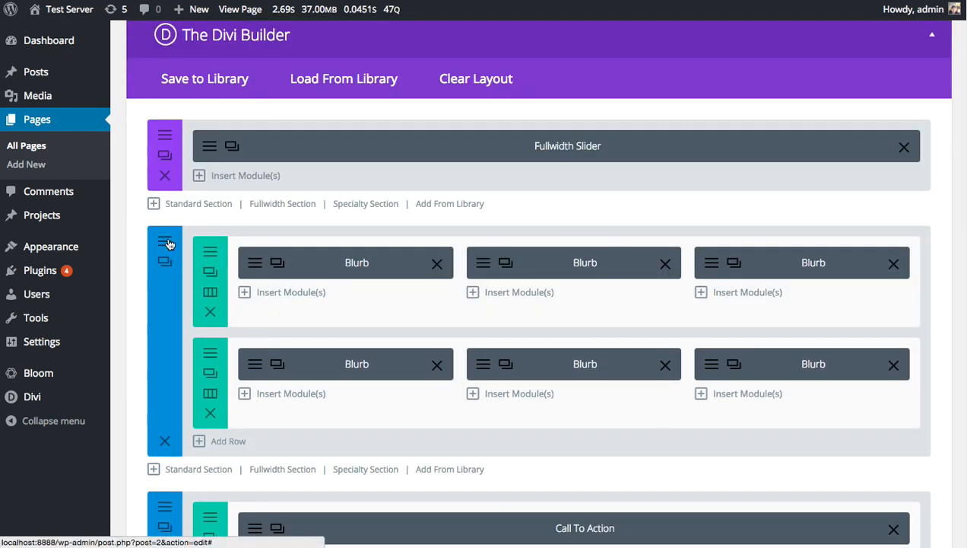
left_click(165, 242)
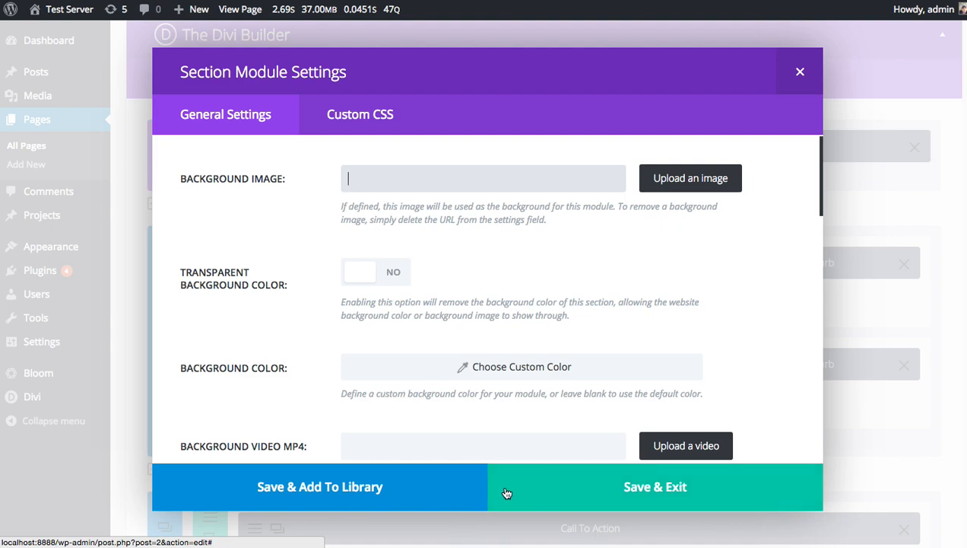
Save the blurb section to the library as Homepage Blurbs in a new category named Homepage.
left_click(301, 486)
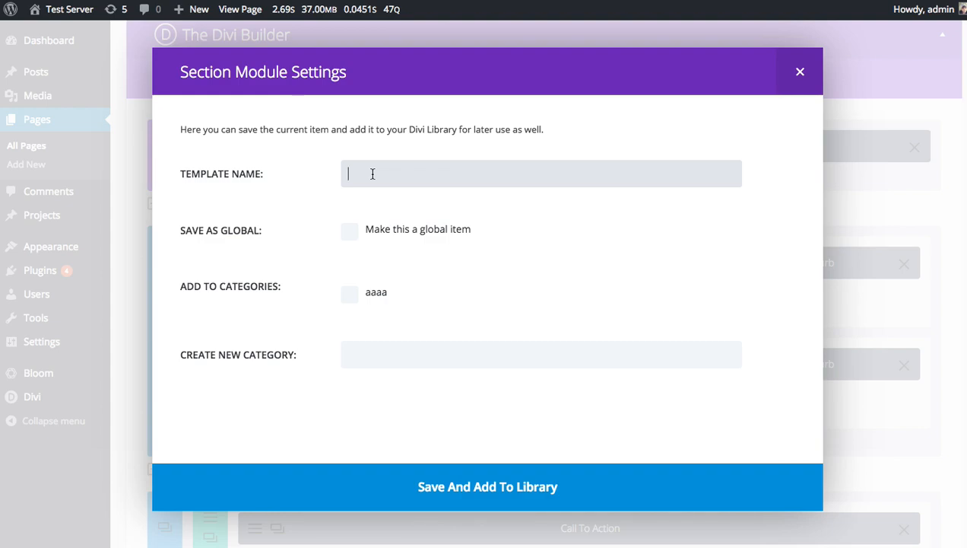
type("Homepage Blurbs")
left_click(371, 356)
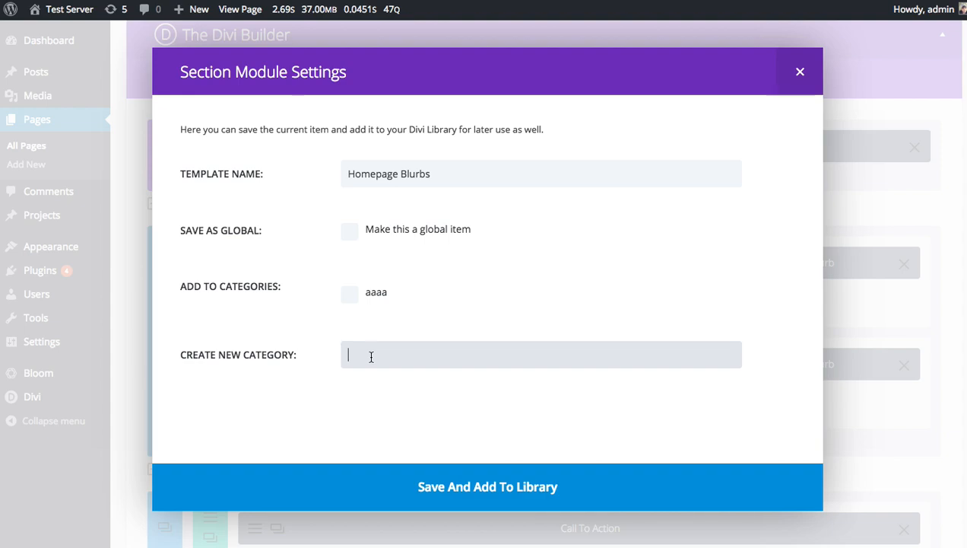
type("Homepage")
left_click(413, 494)
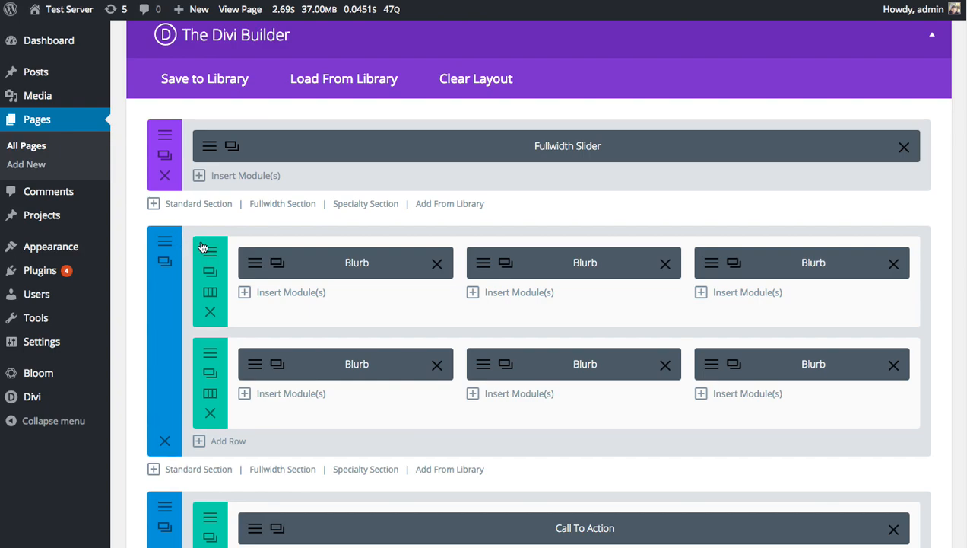
Leave the page for the Divi Library, open the Homepage Blurbs section for editing and look at its first blurb's settings.
mouse_move(53, 401)
left_click(130, 456)
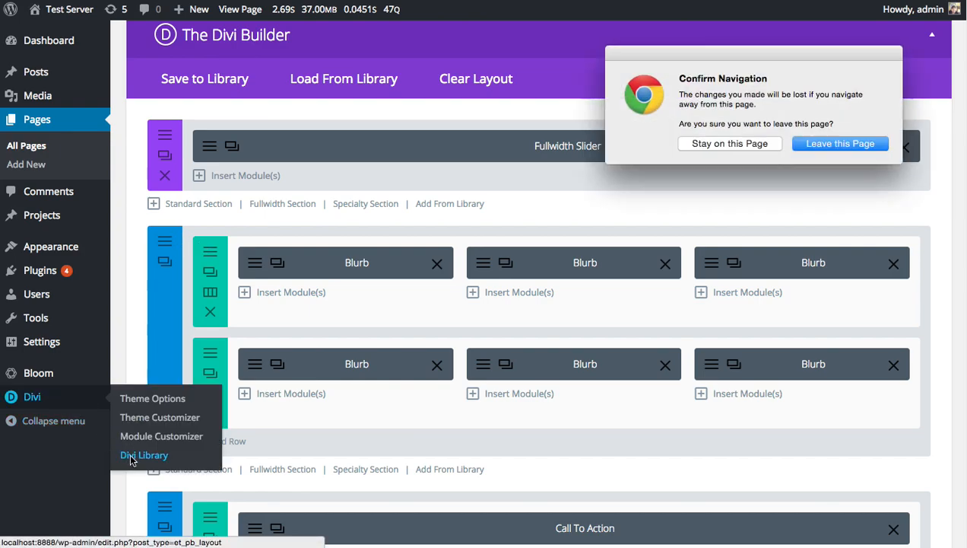
left_click(832, 143)
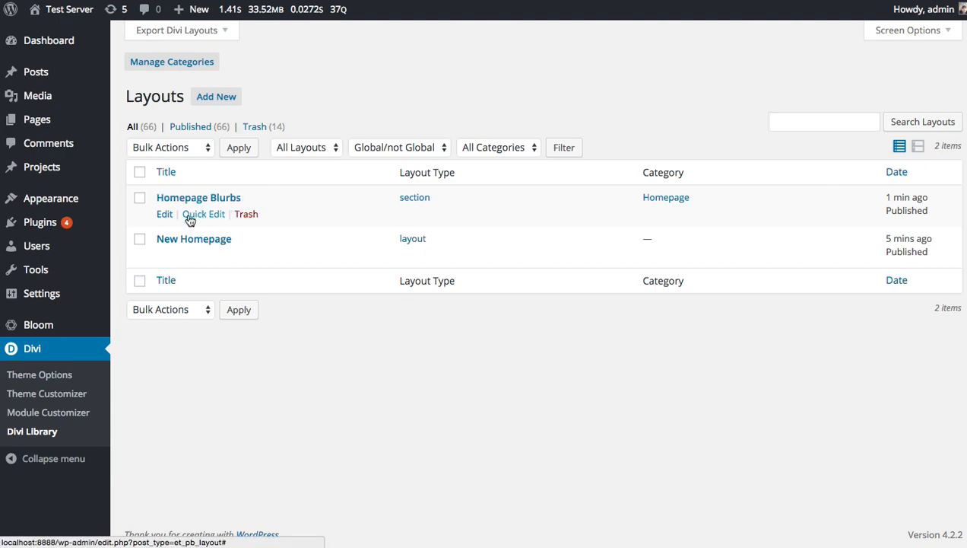
left_click(164, 215)
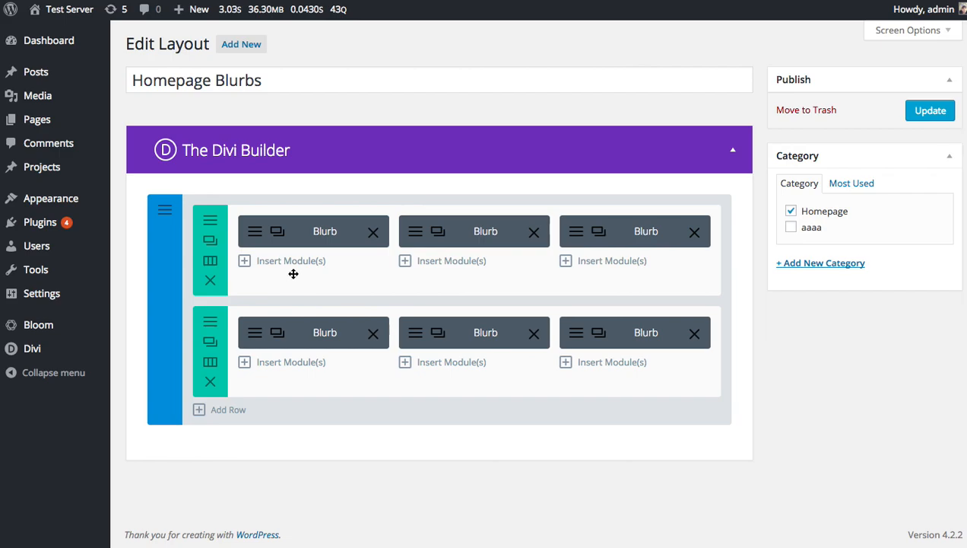
left_click(255, 233)
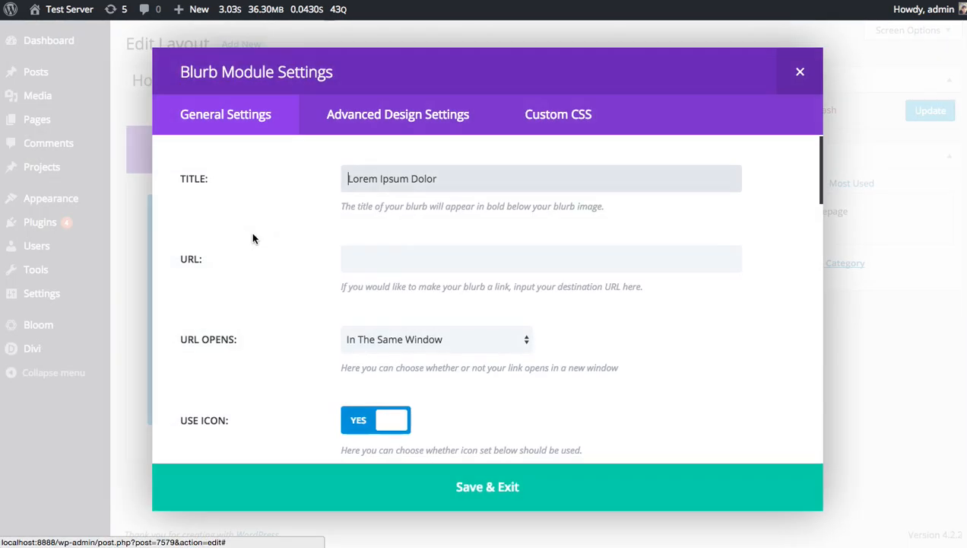
left_click(800, 72)
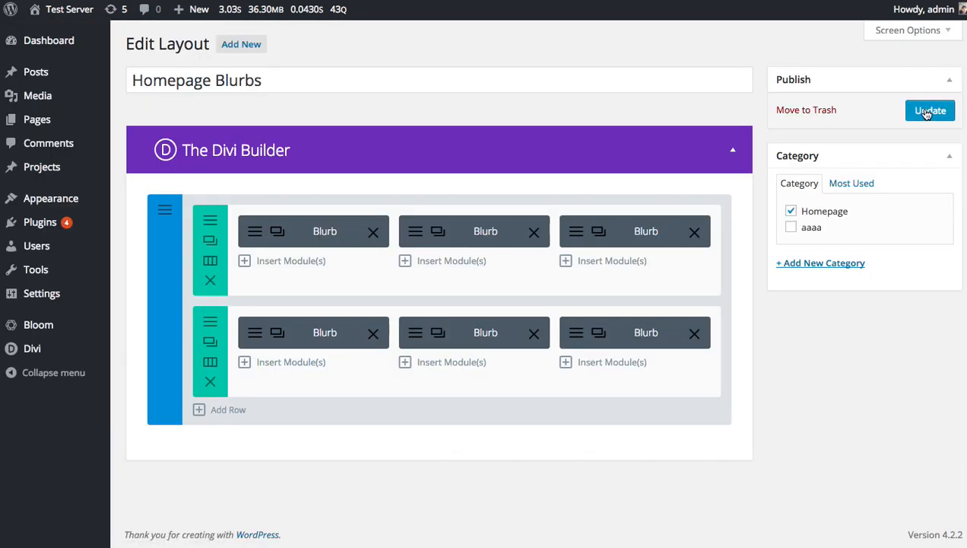
Create a new page with the Divi Builder and delete one of its two empty sections.
left_click(47, 124)
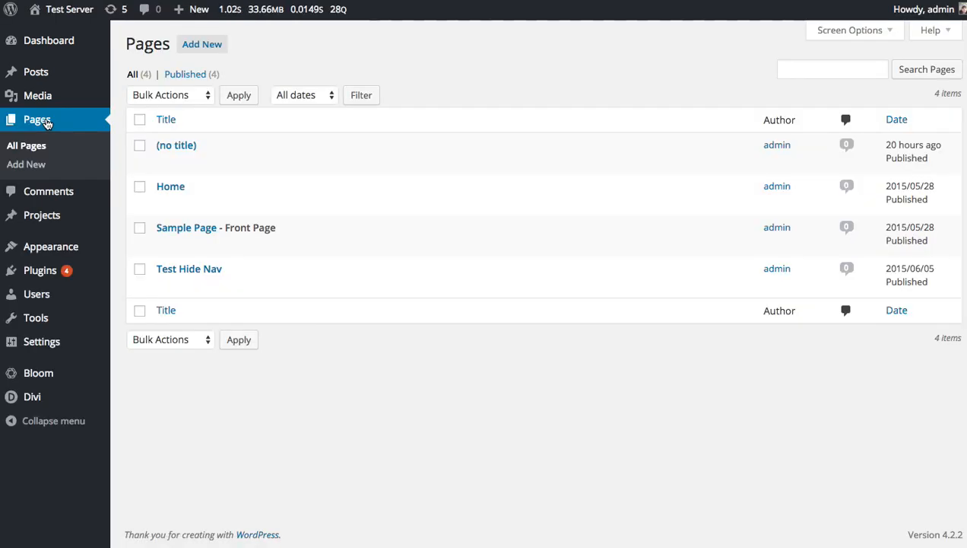
left_click(202, 46)
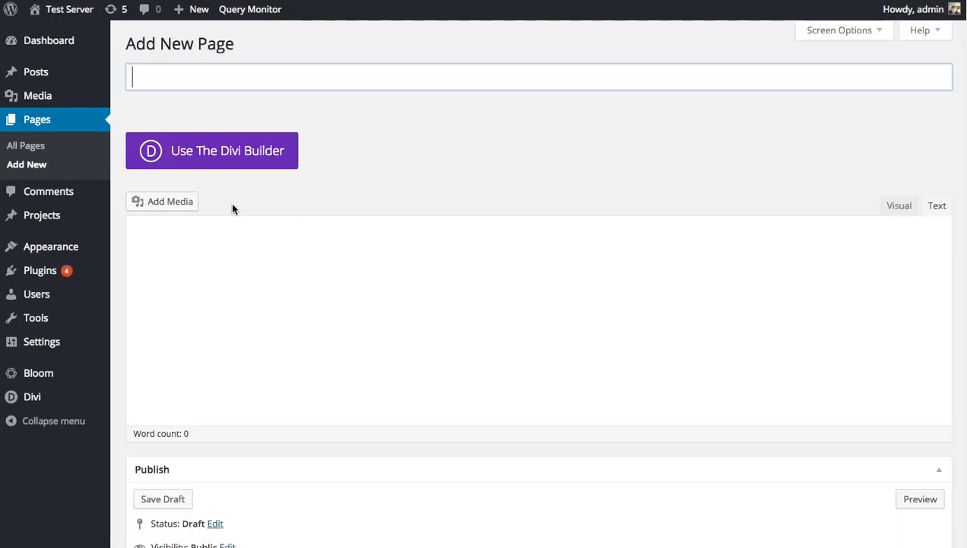
left_click(200, 164)
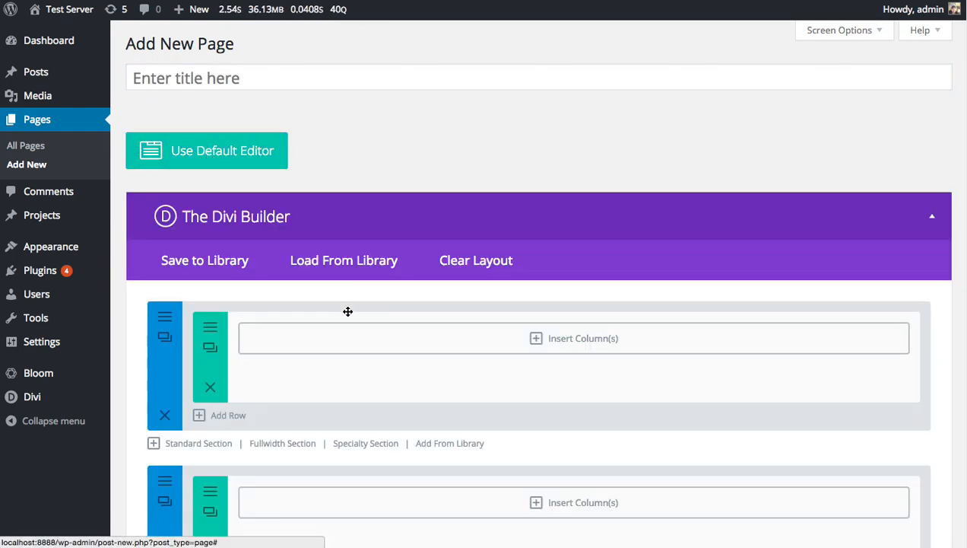
left_click(165, 414)
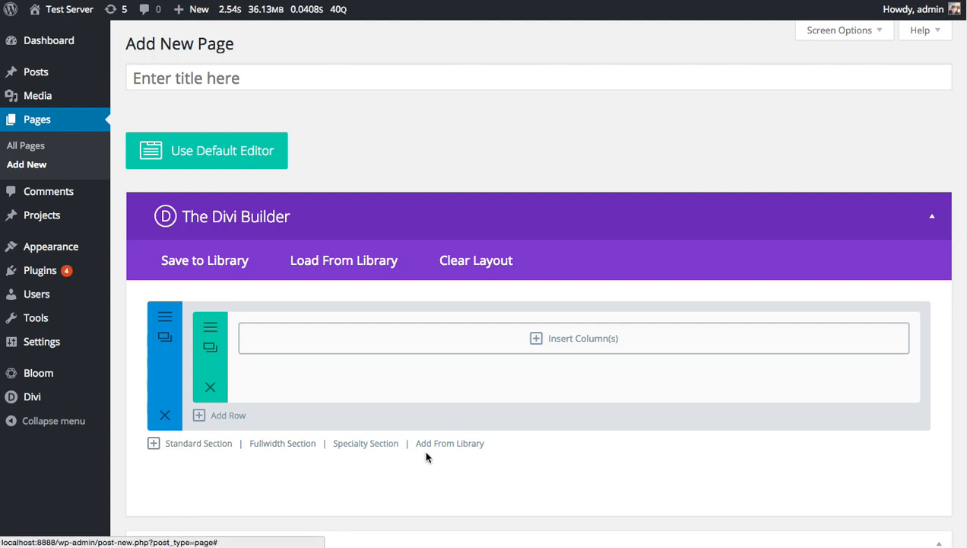
Add the saved Homepage Blurbs section from the library to the page and delete the empty section above it.
left_click(457, 452)
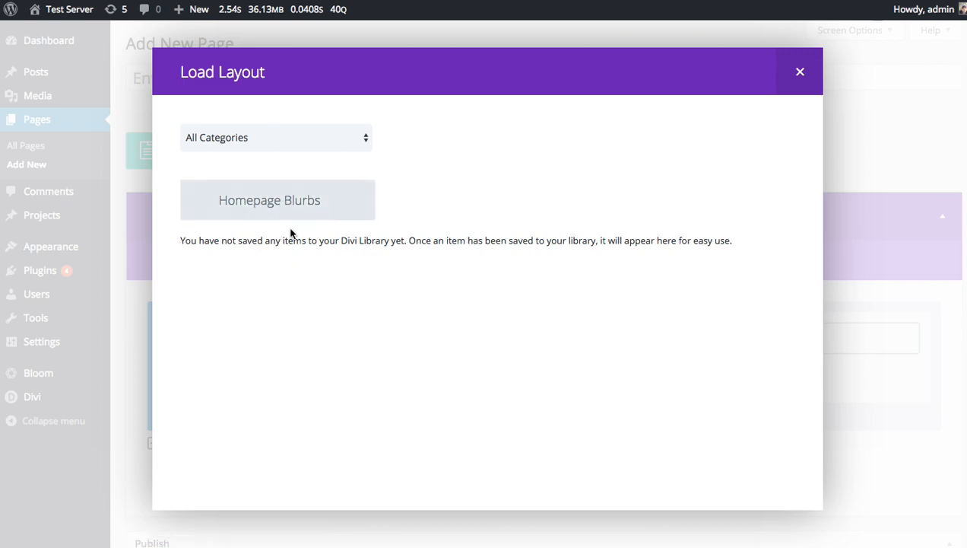
left_click(281, 212)
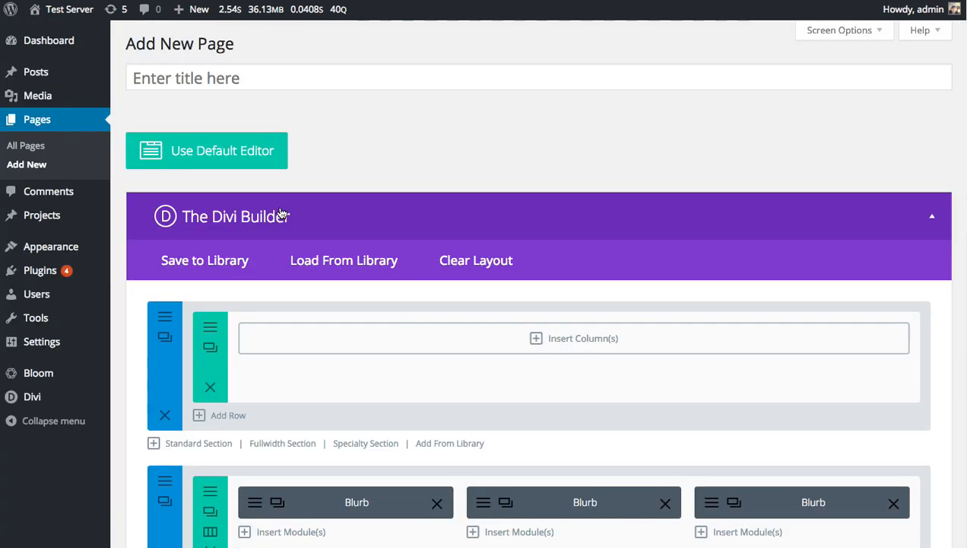
scroll(313, 237, "down", 3)
left_click(166, 206)
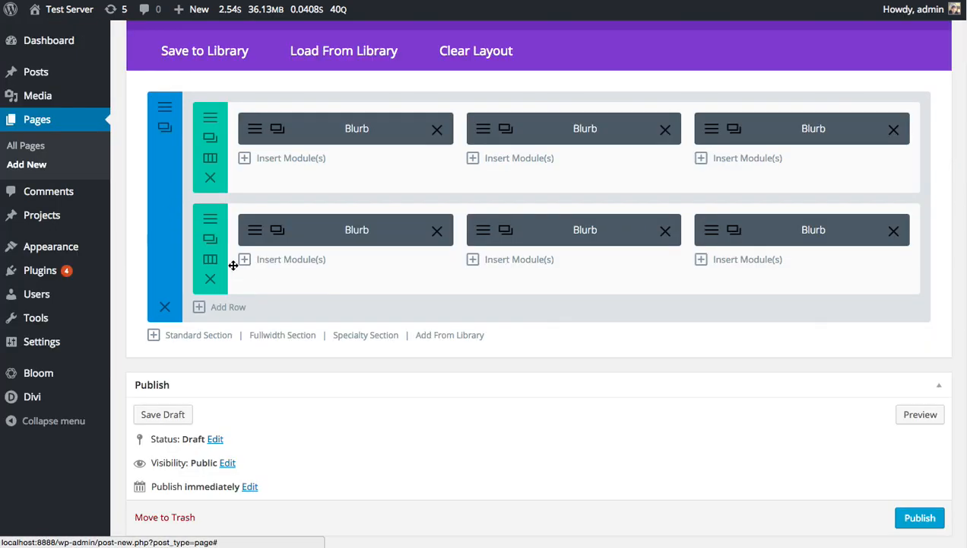
scroll(424, 298, "up", 5)
scroll(433, 303, "down", 3)
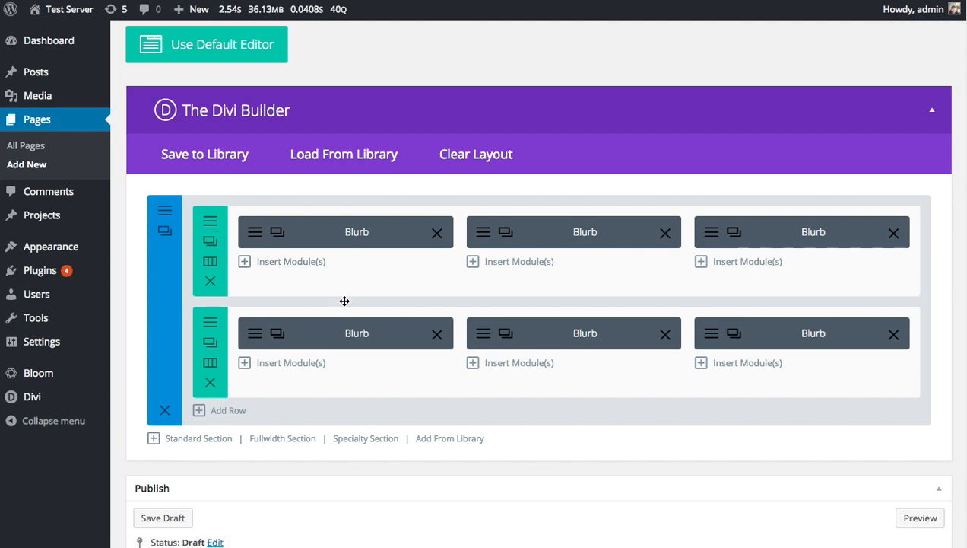
Examine the general, advanced design and custom CSS settings of the first blurb in the upper row.
left_click(255, 240)
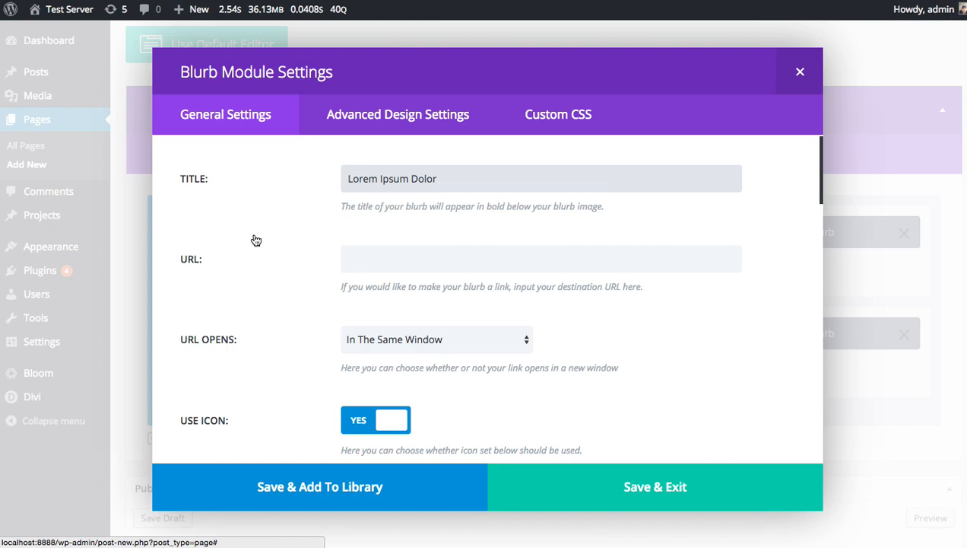
left_click(397, 114)
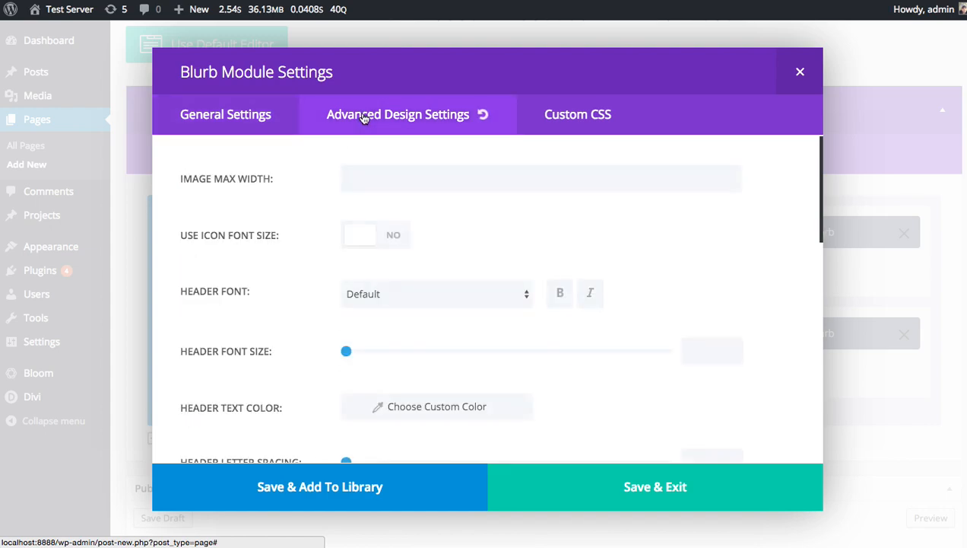
left_click(595, 122)
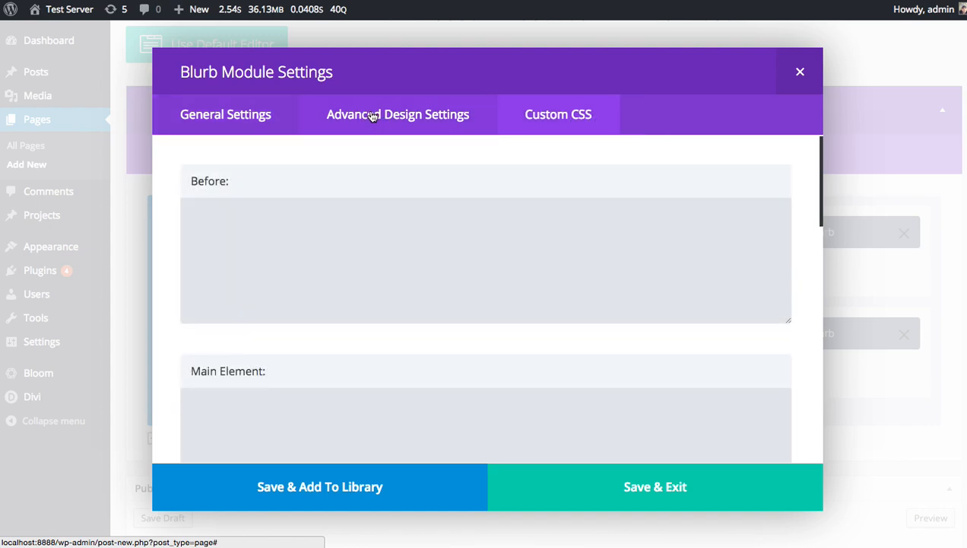
left_click(479, 111)
scroll(535, 149, "down", 10)
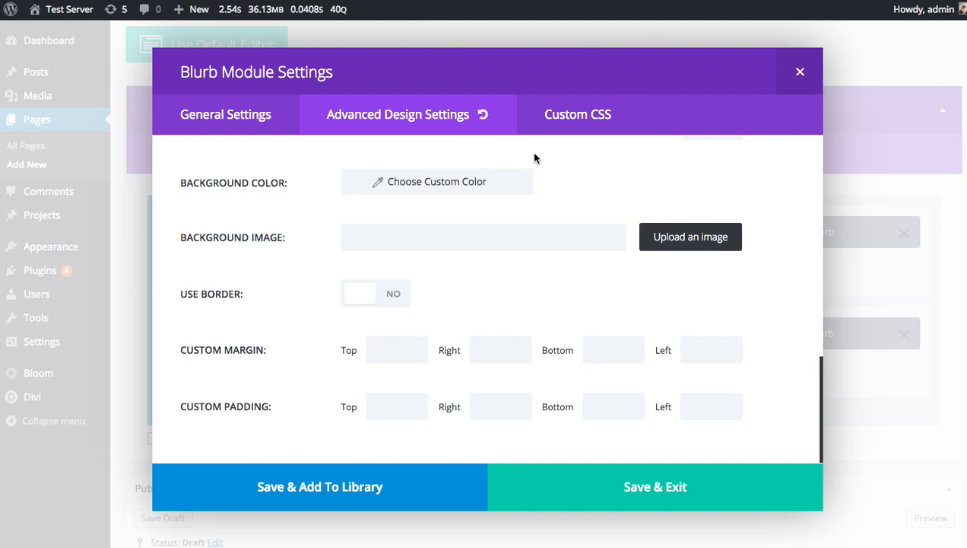
left_click(557, 127)
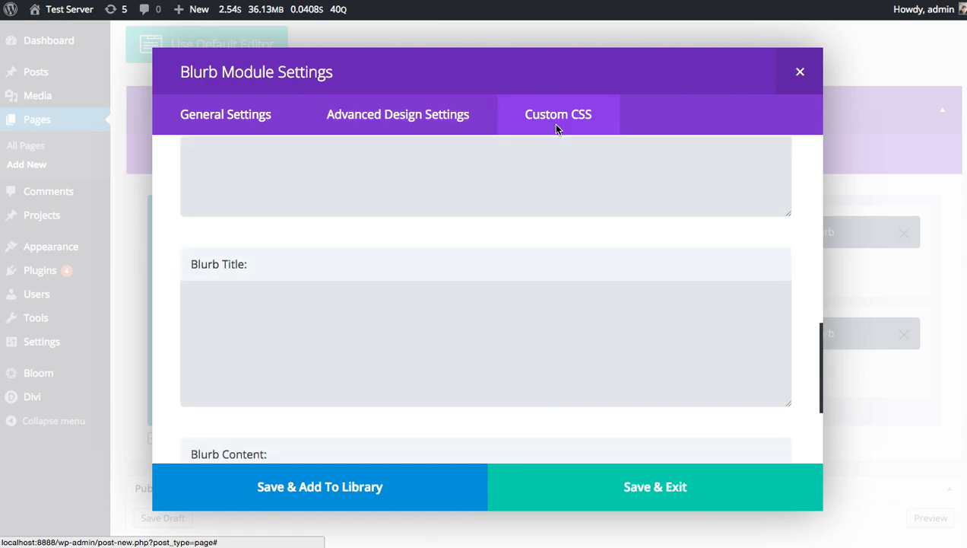
left_click(414, 121)
scroll(663, 222, "up", 2)
scroll(664, 223, "up", 6)
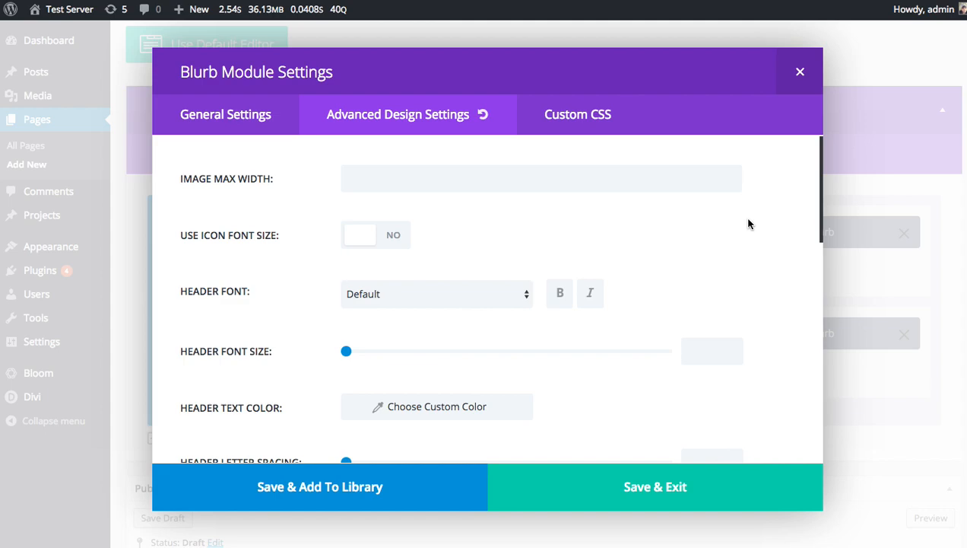
scroll(641, 250, "down", 8)
scroll(635, 249, "up", 2)
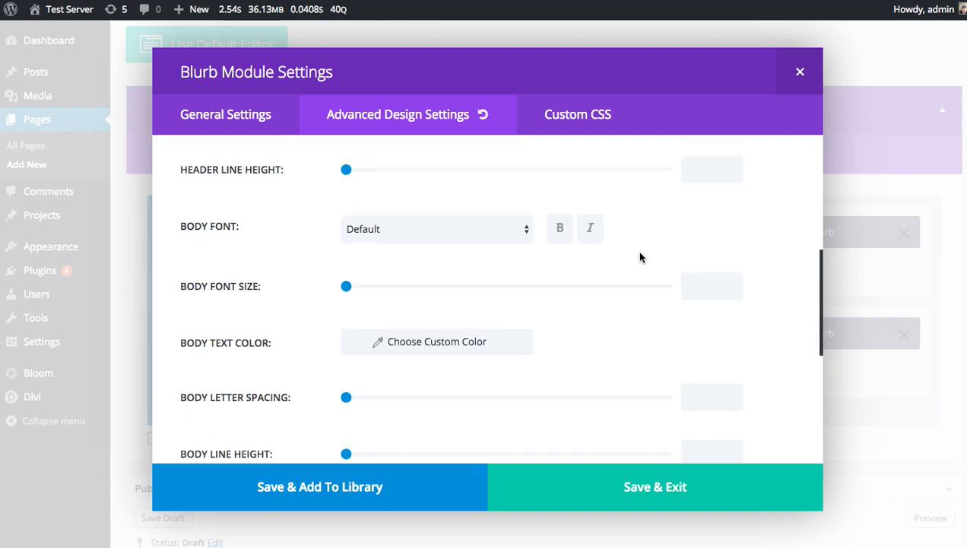
scroll(640, 257, "up", 5)
scroll(567, 263, "up", 1)
scroll(574, 265, "down", 3)
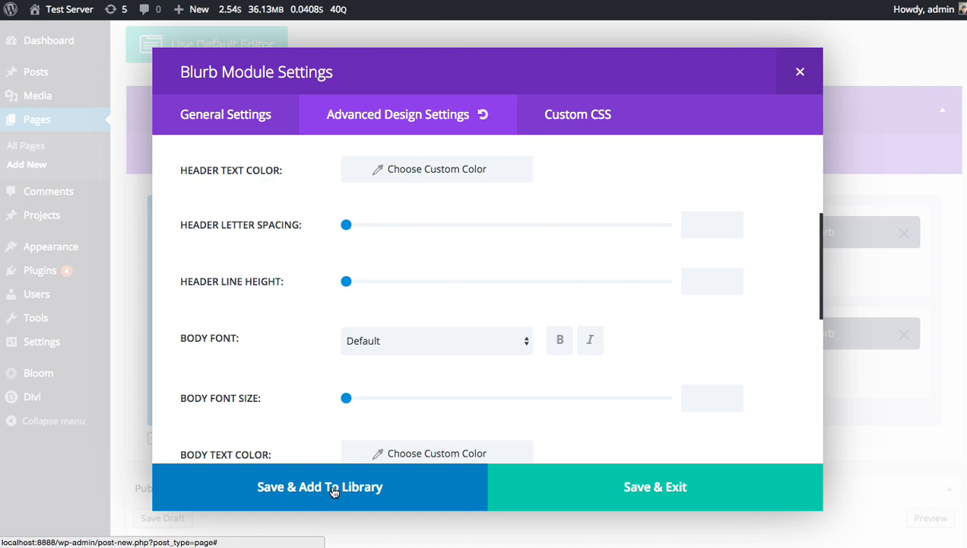
Start saving the first blurb to the library with the template name Special Blurb and review the saving options.
left_click(292, 487)
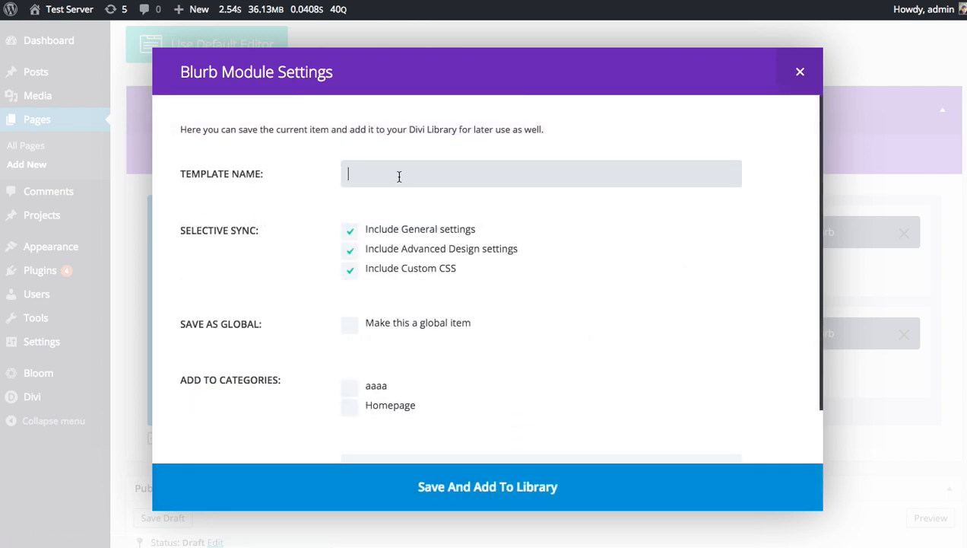
type("Special Blurb")
scroll(460, 304, "down", 1)
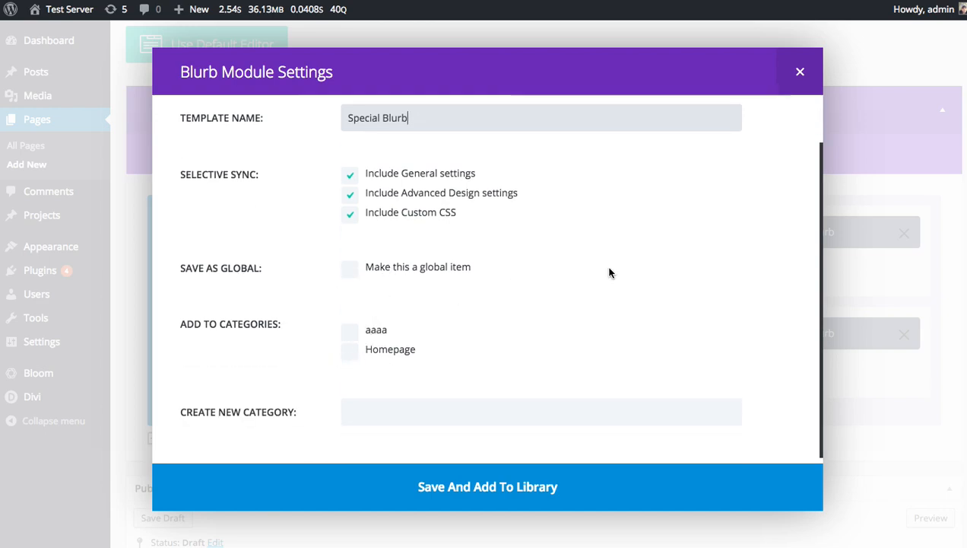
scroll(605, 268, "up", 1)
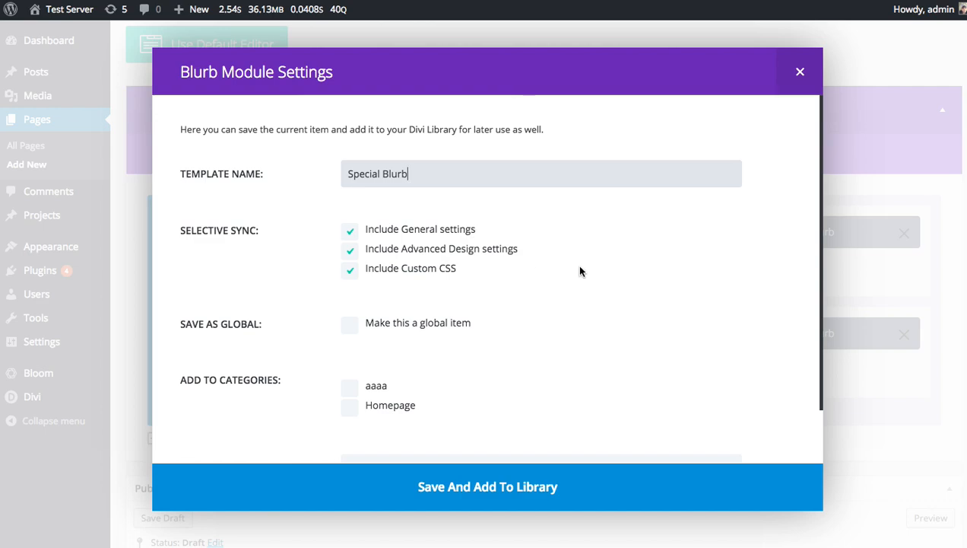
Exclude General settings from the Special Blurb template, assign it to the Homepage category and save it to the library.
left_click(433, 230)
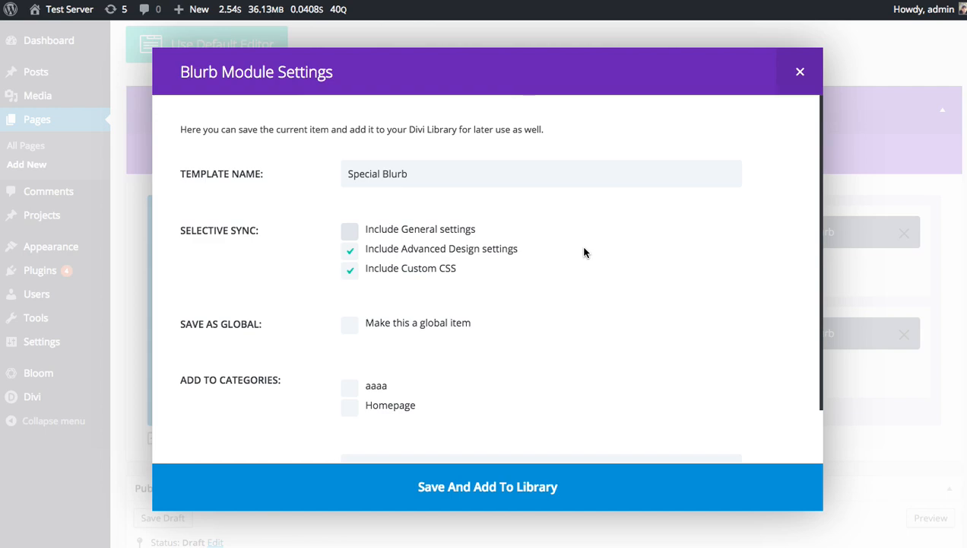
scroll(586, 297, "down", 2)
left_click(354, 348)
scroll(482, 316, "up", 2)
scroll(491, 319, "down", 2)
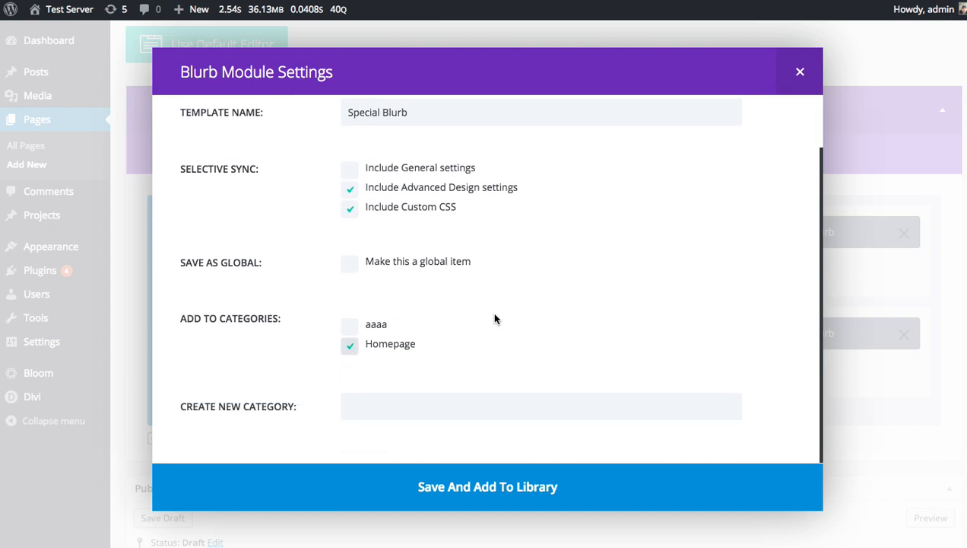
left_click(427, 485)
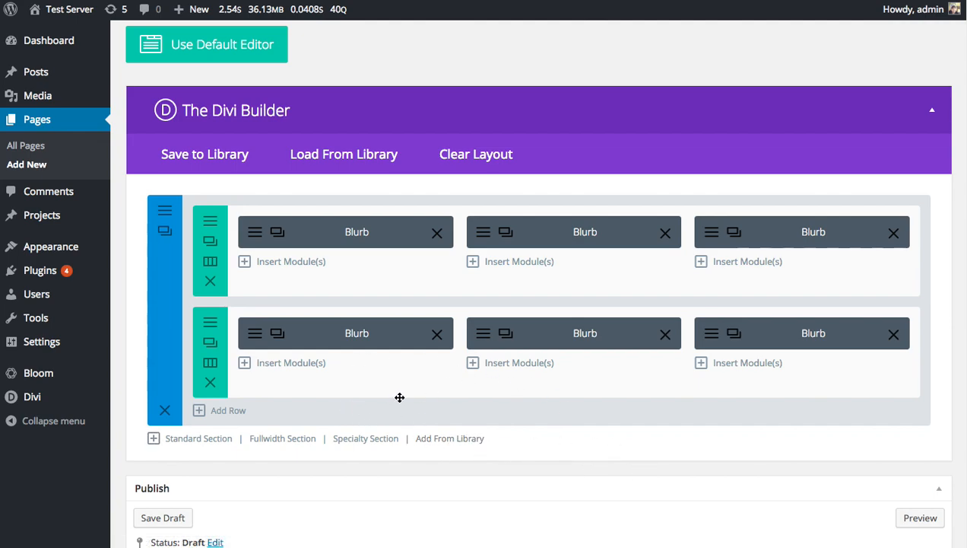
Leave the page without saving, go to the Divi Library and filter its layouts to show only Modules.
mouse_move(89, 405)
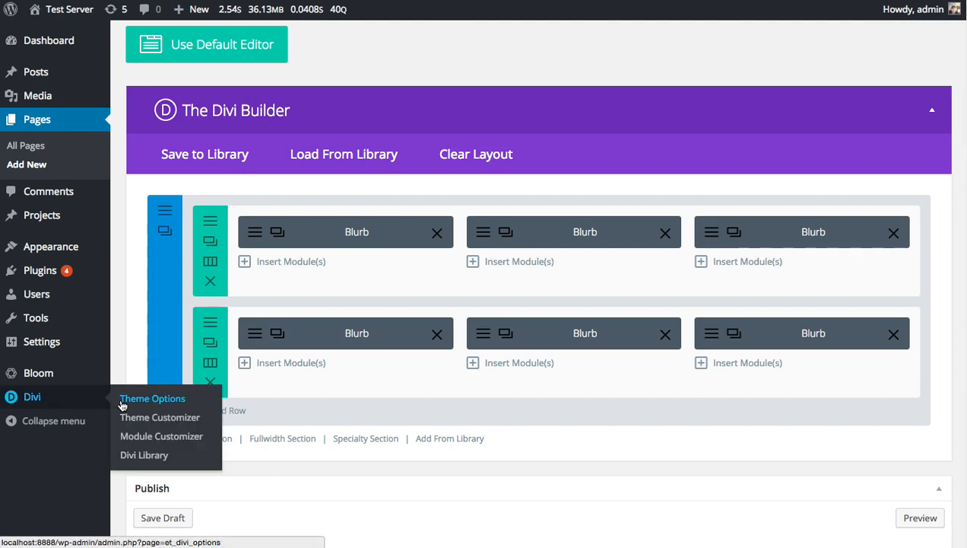
left_click(141, 455)
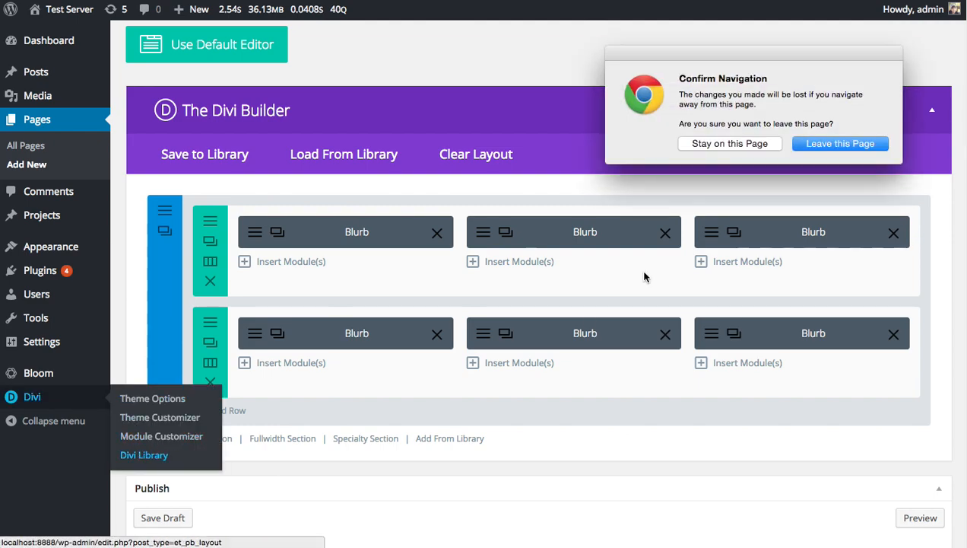
left_click(820, 145)
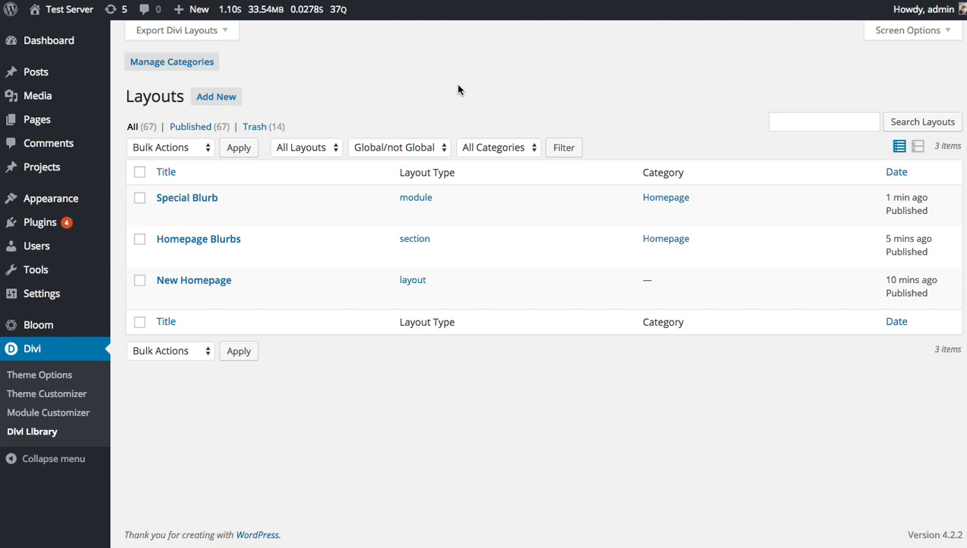
left_click(318, 147)
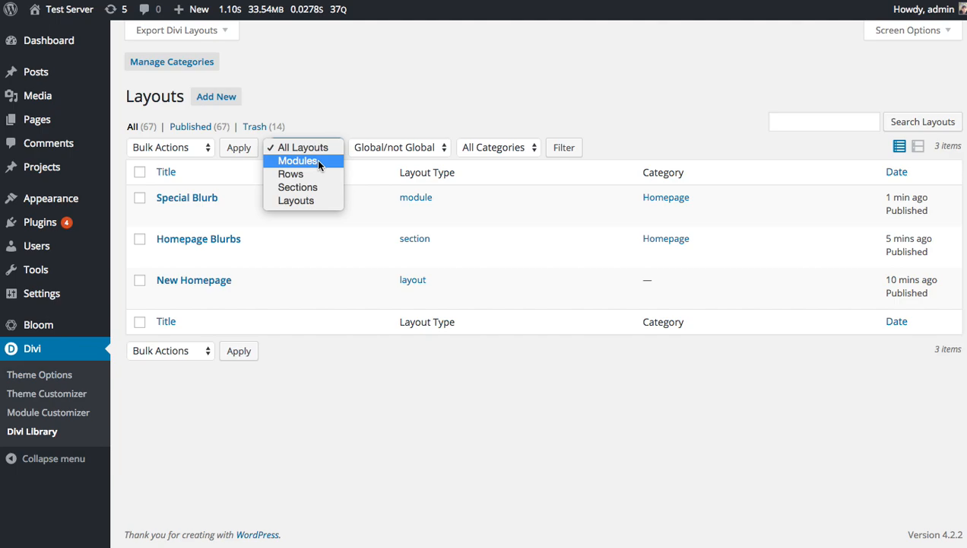
left_click(318, 163)
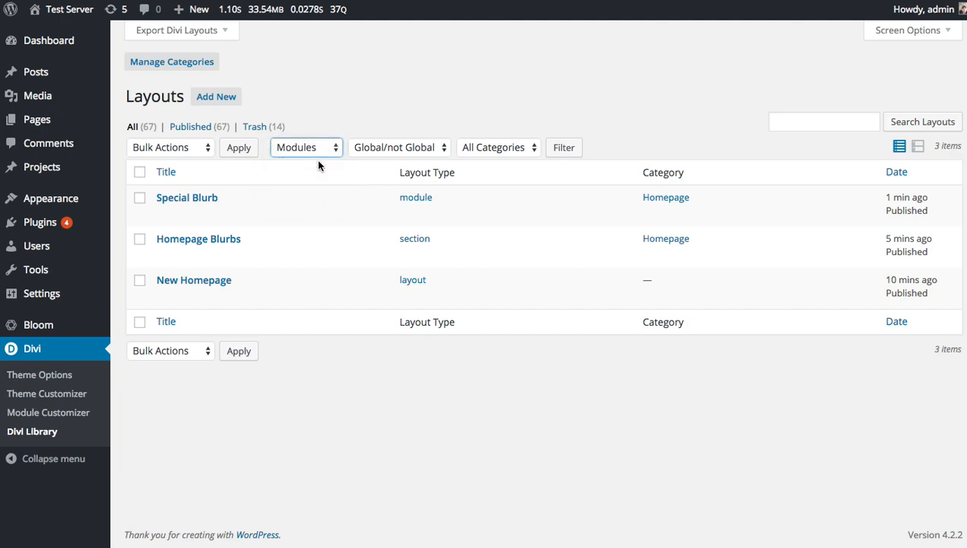
left_click(564, 147)
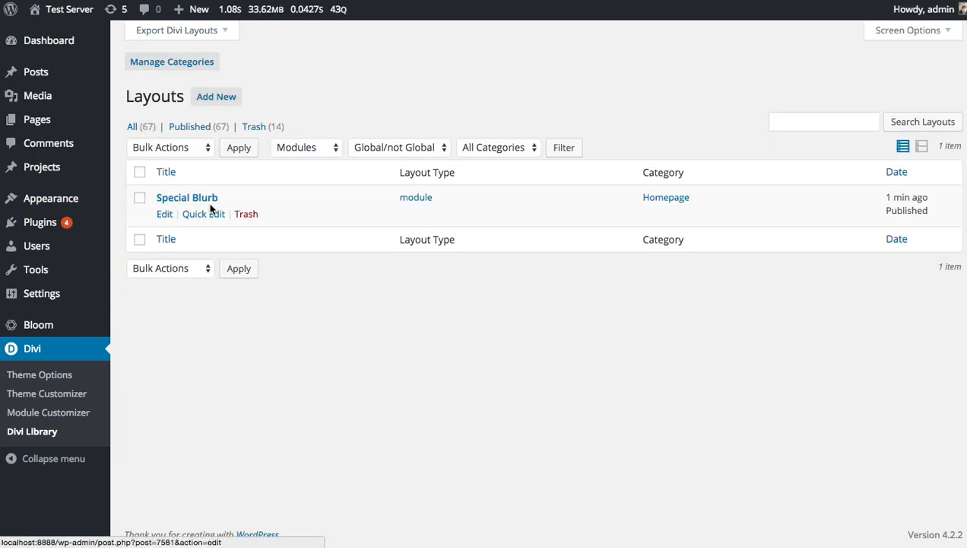
Open the Special Blurb template for editing and examine the advanced design and custom CSS settings of its blurb module.
left_click(164, 215)
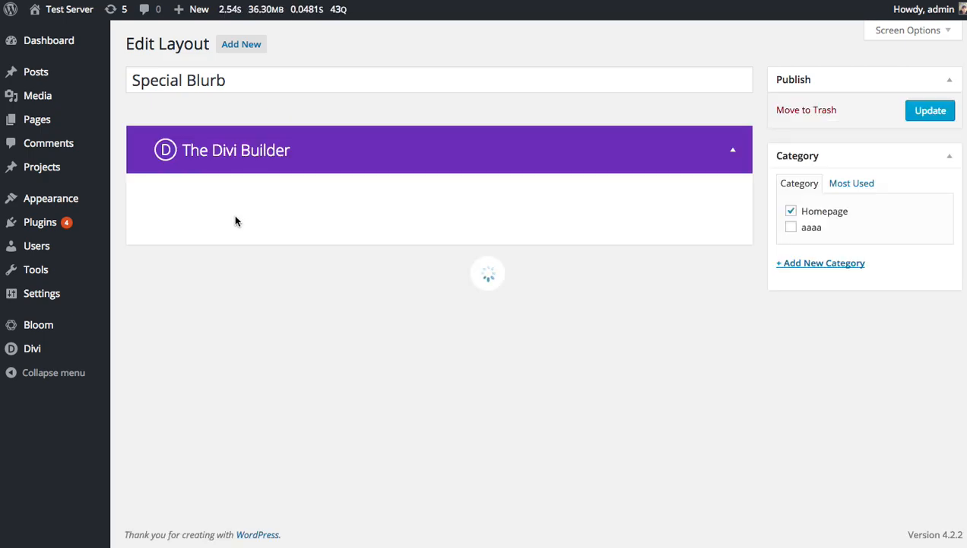
left_click(255, 238)
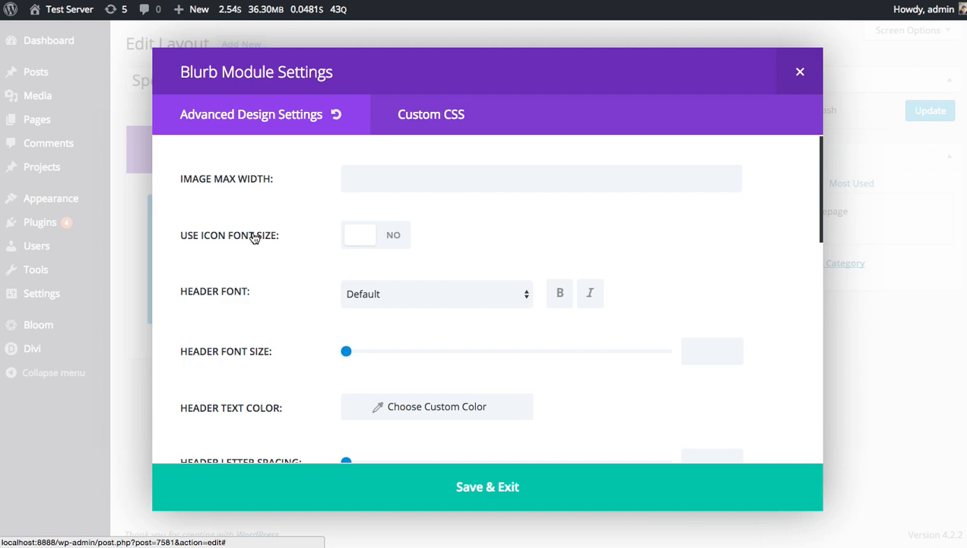
left_click(433, 125)
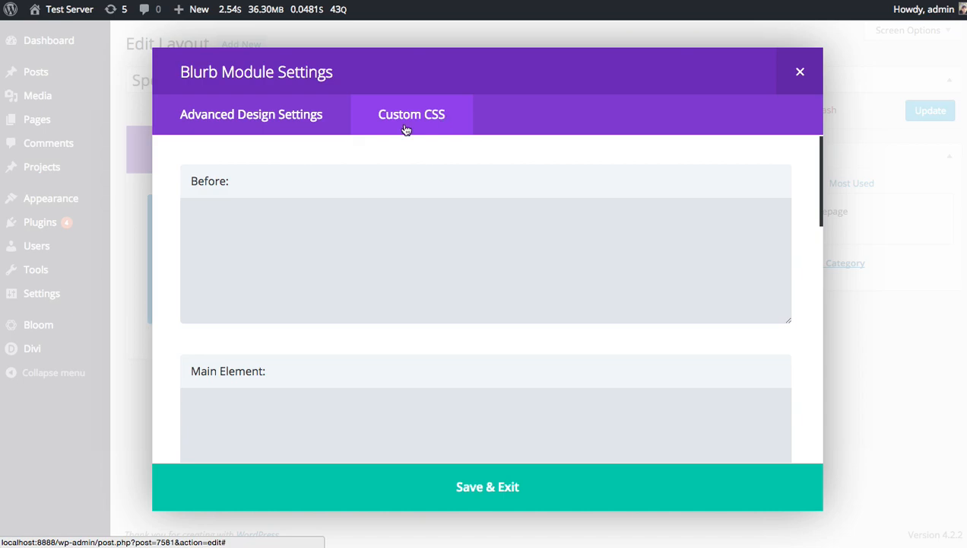
left_click(302, 124)
left_click(422, 123)
left_click(249, 122)
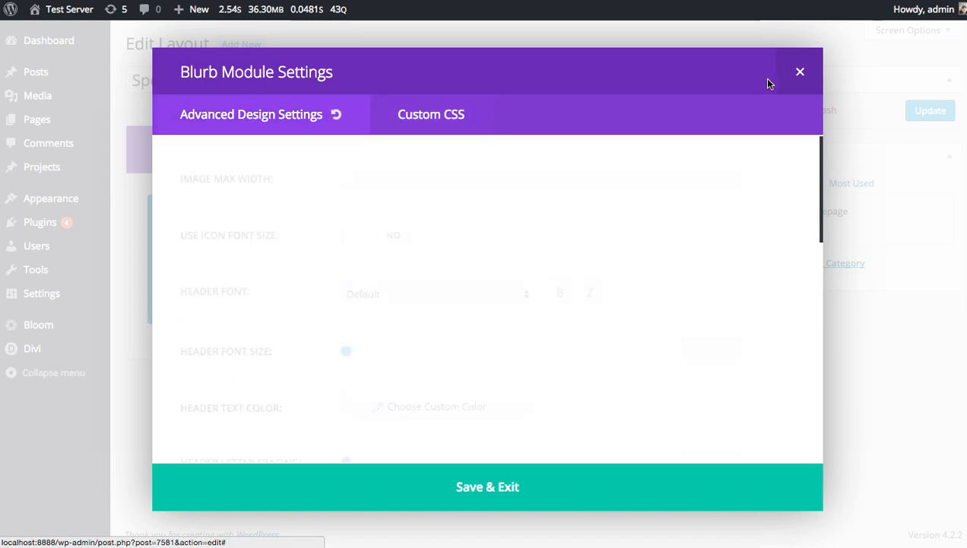
left_click(798, 72)
Create a new page with the Divi Builder and give its row three equal columns.
mouse_move(68, 127)
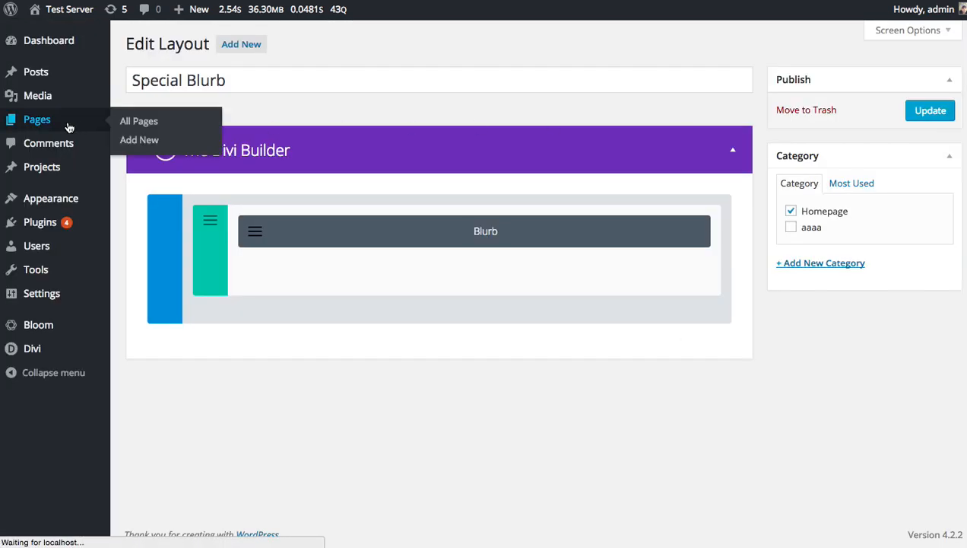
left_click(69, 127)
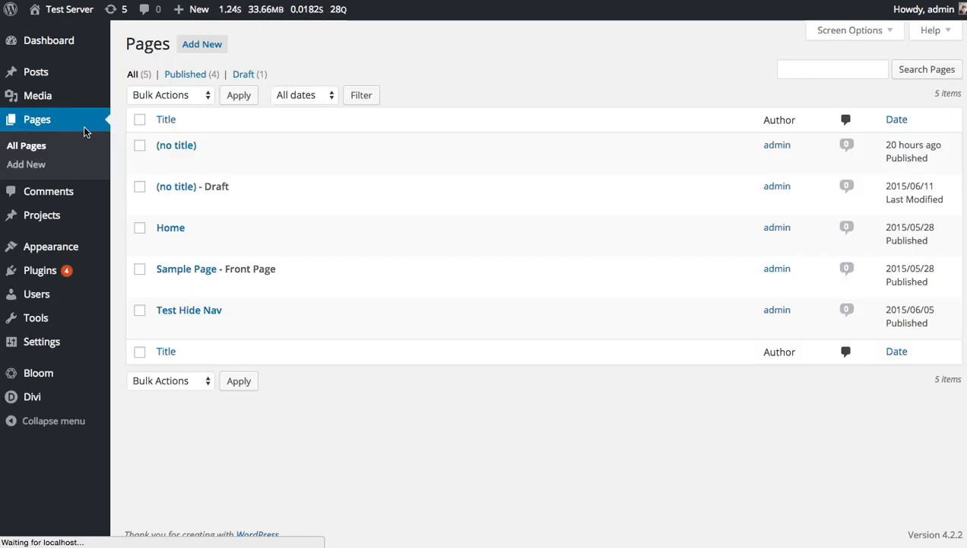
left_click(202, 54)
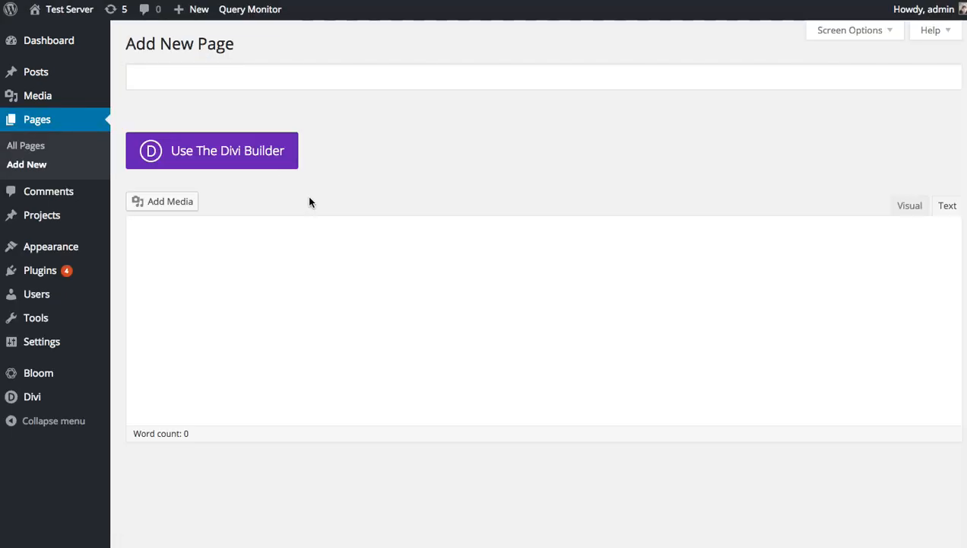
left_click(271, 167)
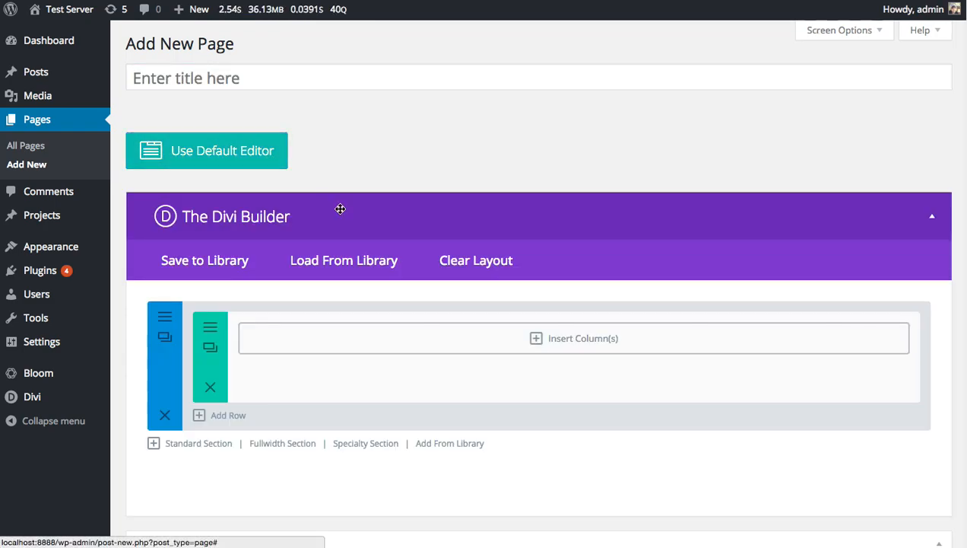
left_click(319, 347)
left_click(653, 216)
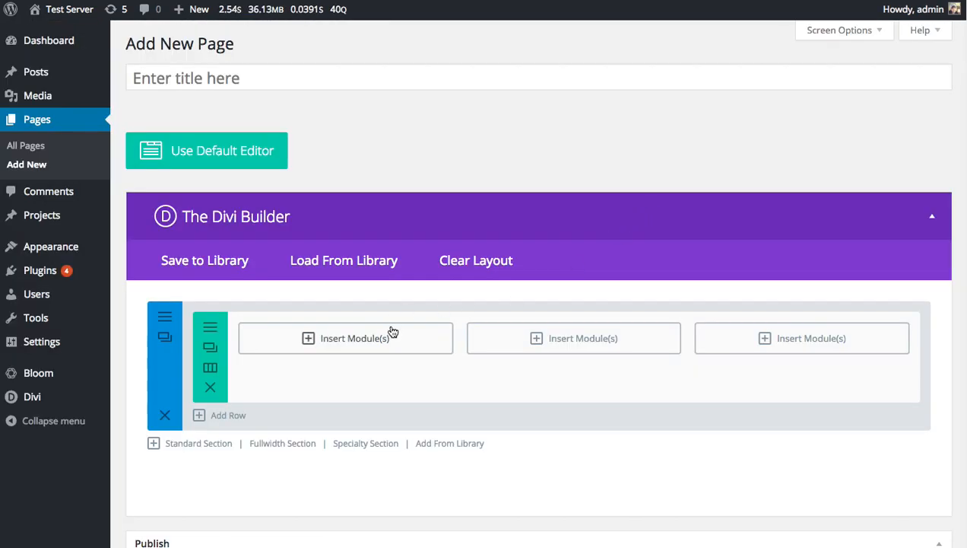
Insert the saved Special Blurb module from the library into the row's first column.
left_click(344, 343)
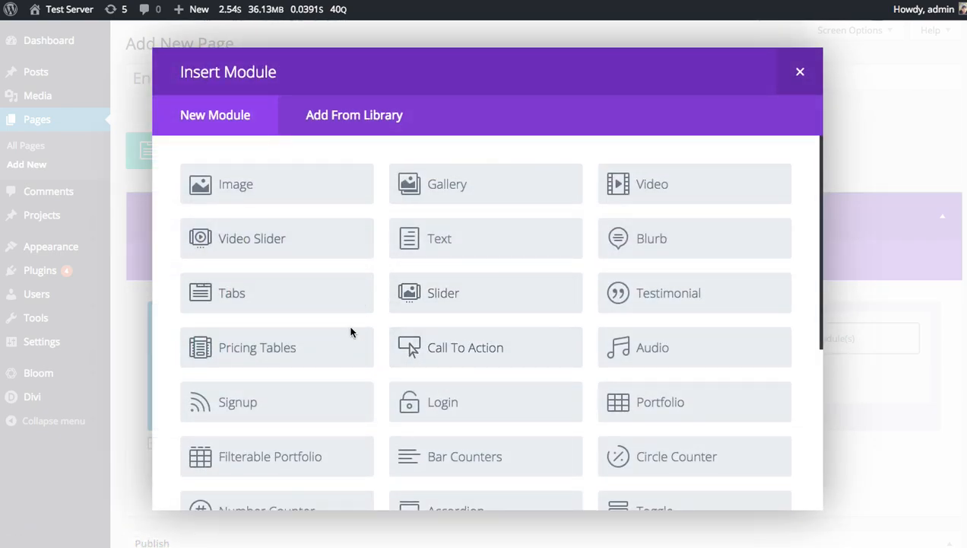
left_click(367, 116)
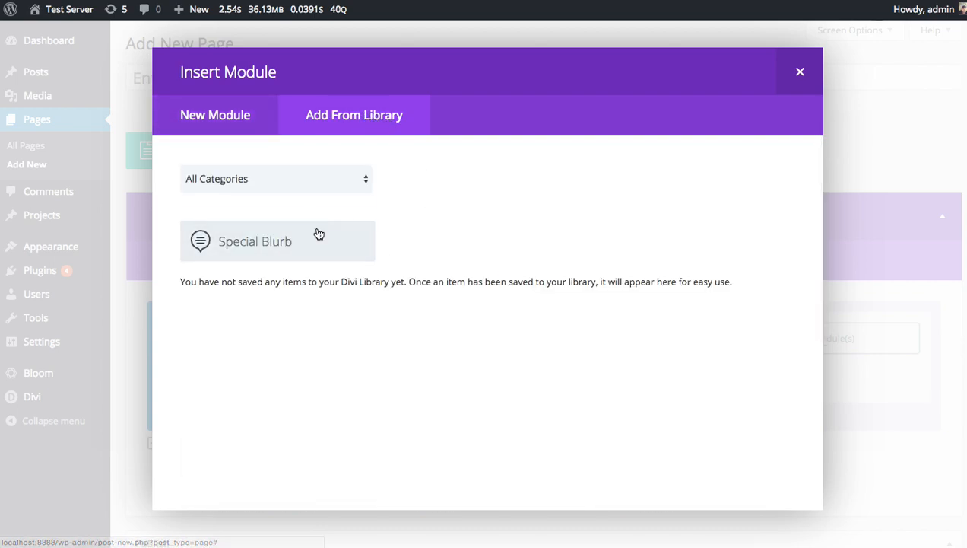
left_click(285, 249)
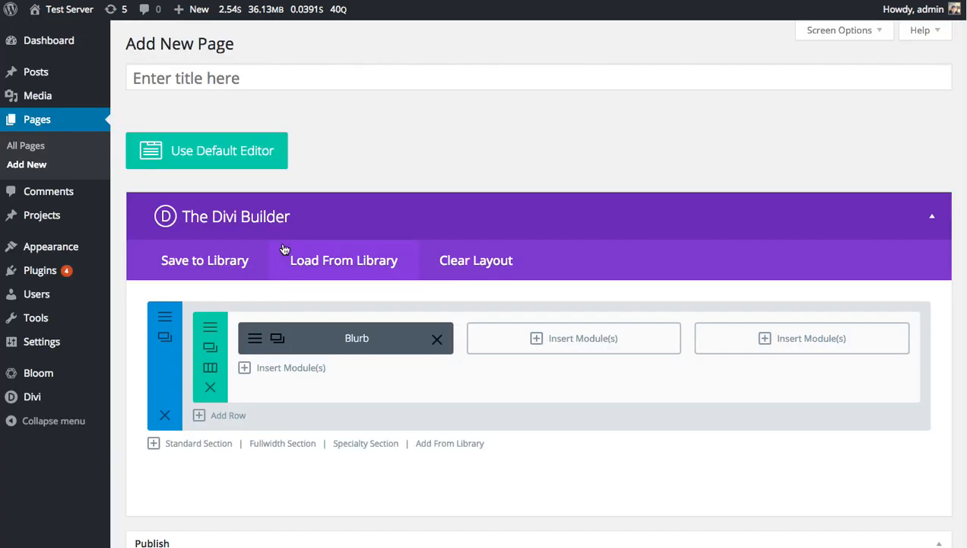
Examine the general, advanced design and custom CSS settings of the blurb inserted from the library.
left_click(264, 338)
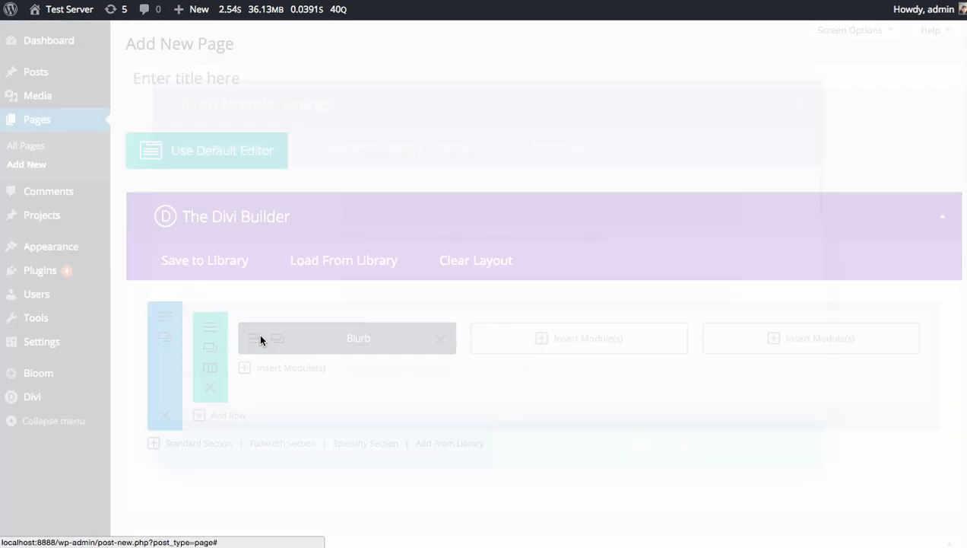
left_click(397, 255)
scroll(404, 283, "down", 10)
scroll(389, 254, "up", 10)
scroll(366, 270, "down", 10)
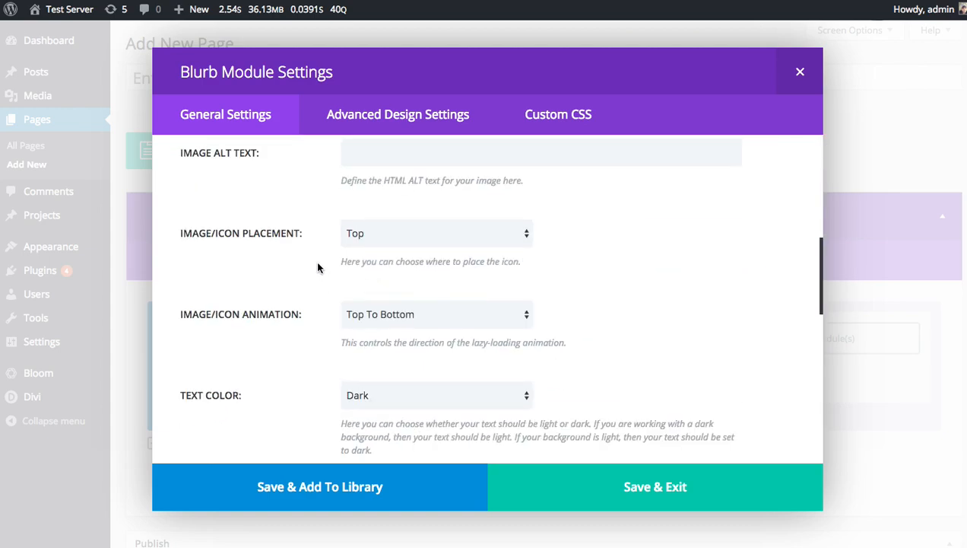
scroll(423, 255, "up", 9)
scroll(423, 251, "up", 1)
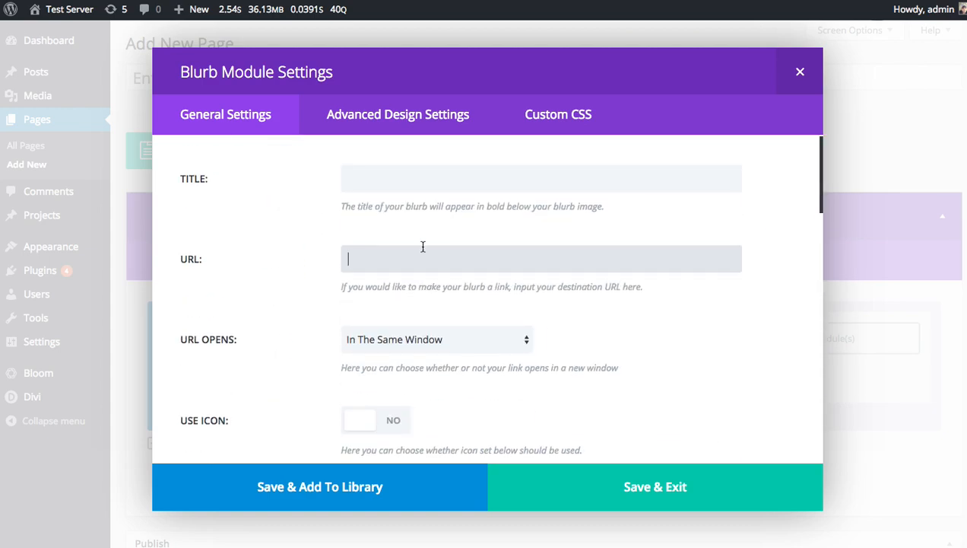
left_click(423, 122)
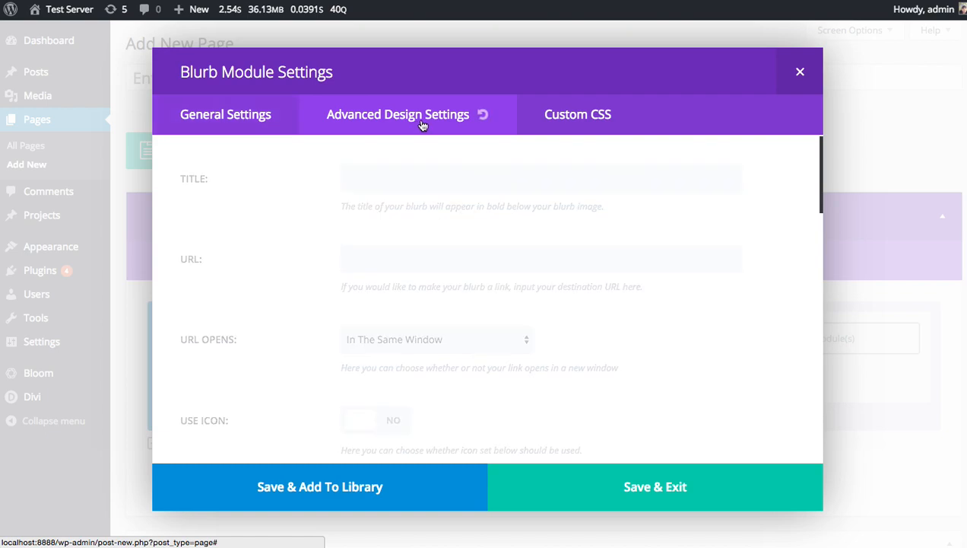
left_click(583, 120)
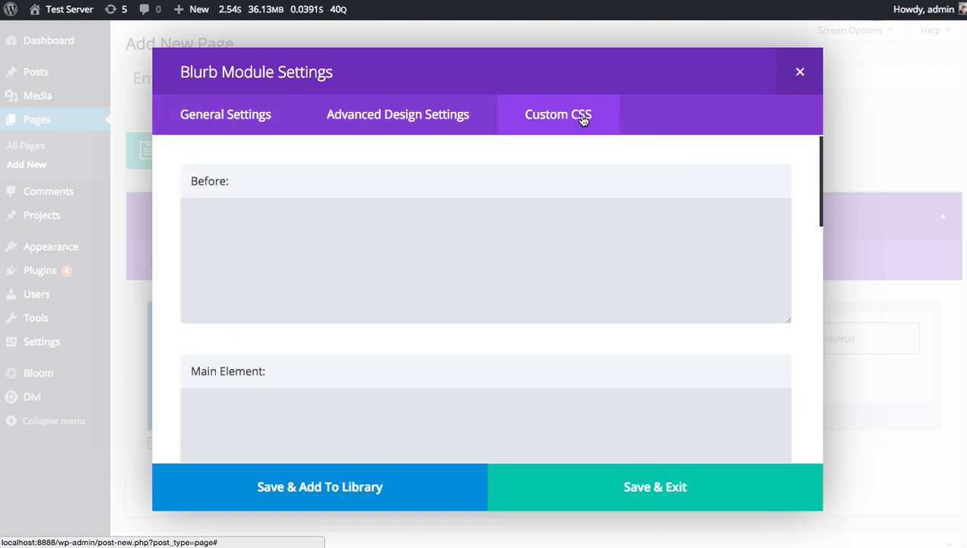
left_click(800, 72)
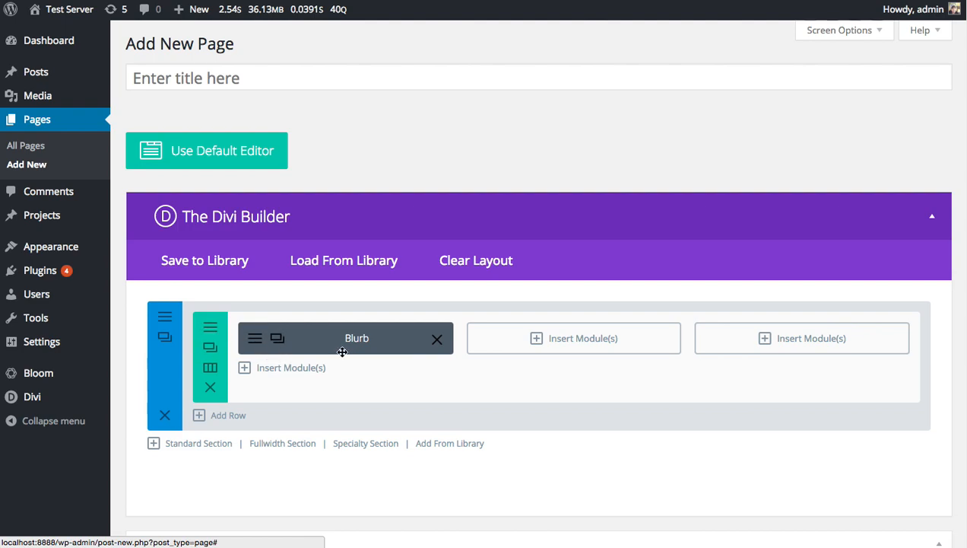
Duplicate the blurb twice, placing the copies in the second and third columns, and check the row's general settings.
left_click(276, 338)
left_click(277, 338)
left_click_drag(295, 338, 532, 343)
left_click_drag(295, 376, 760, 347)
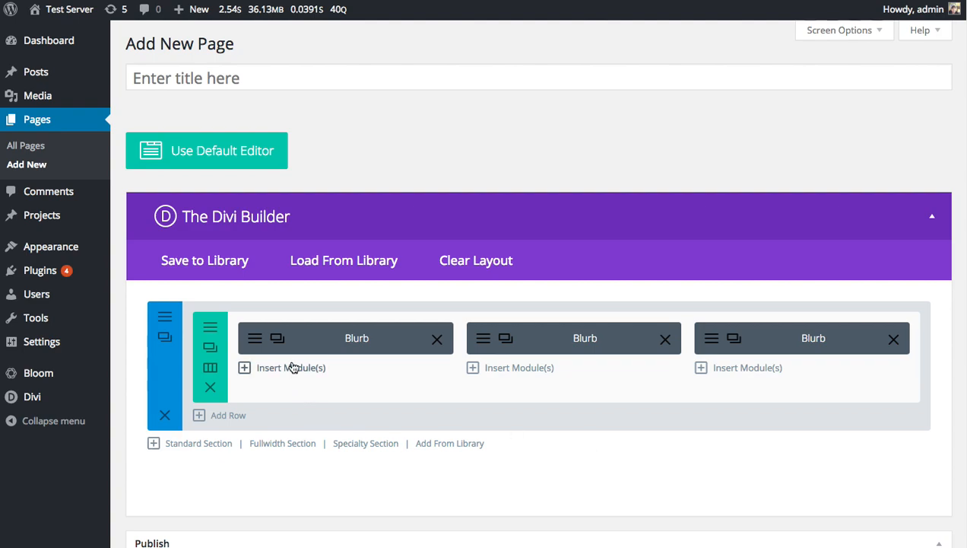
left_click(210, 329)
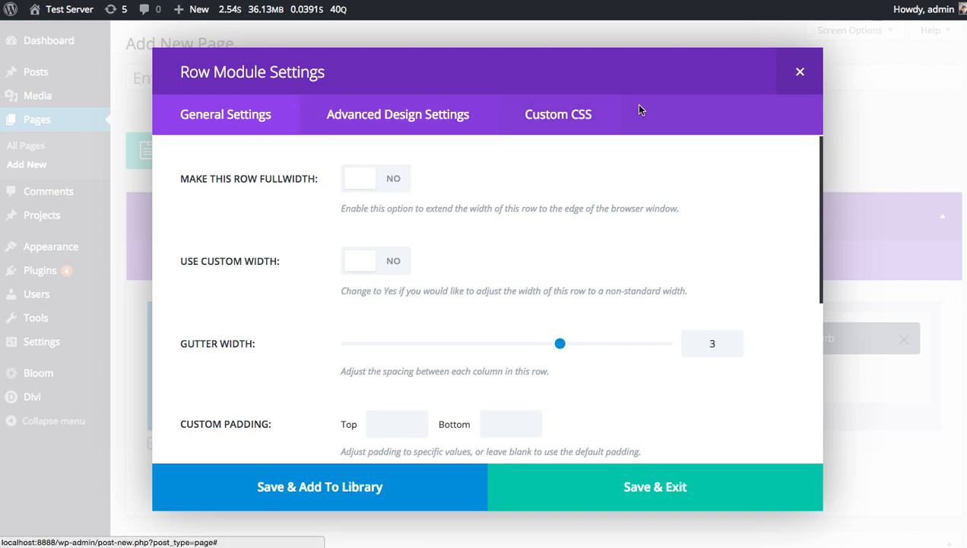
left_click(800, 71)
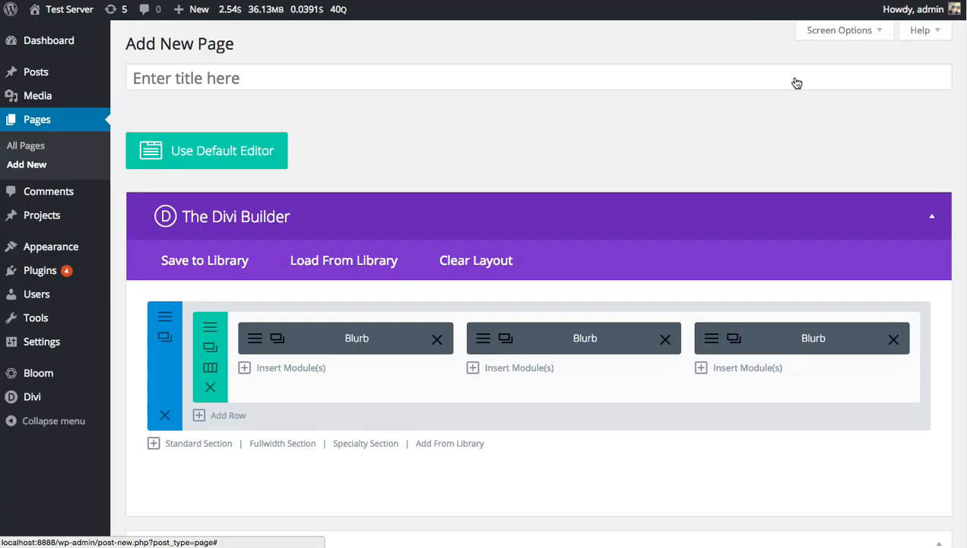
Clear the page's layout and load the predefined Homepage Extended layout, replacing the existing content.
left_click(479, 263)
left_click(492, 404)
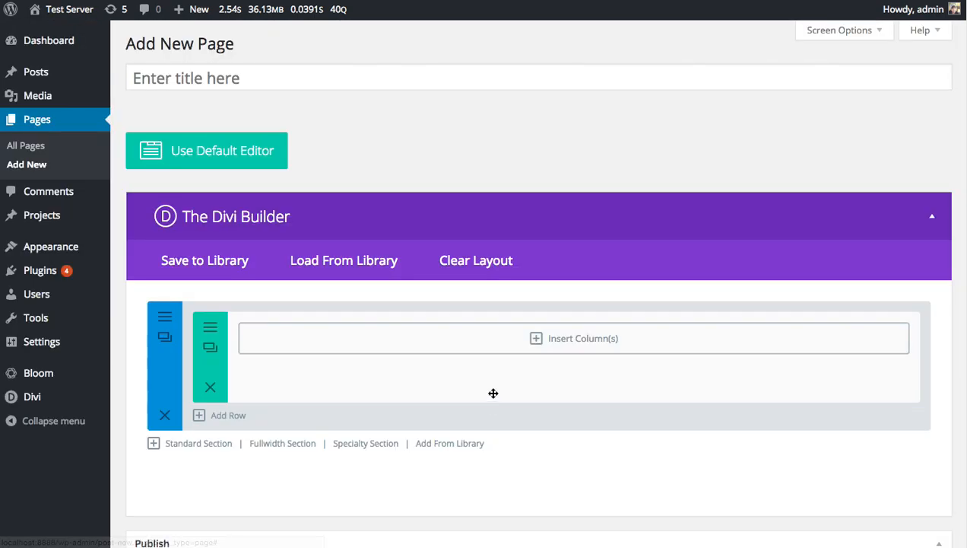
left_click(335, 261)
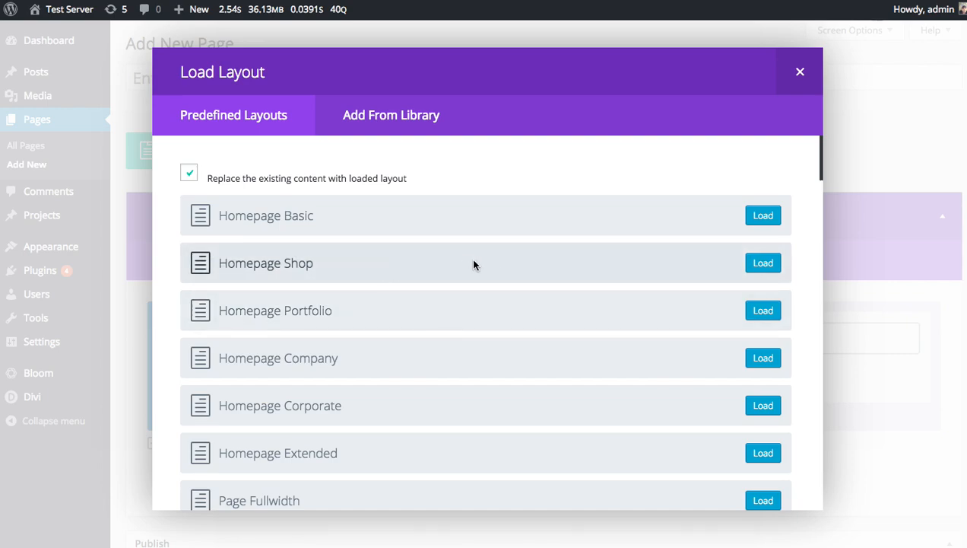
left_click(757, 454)
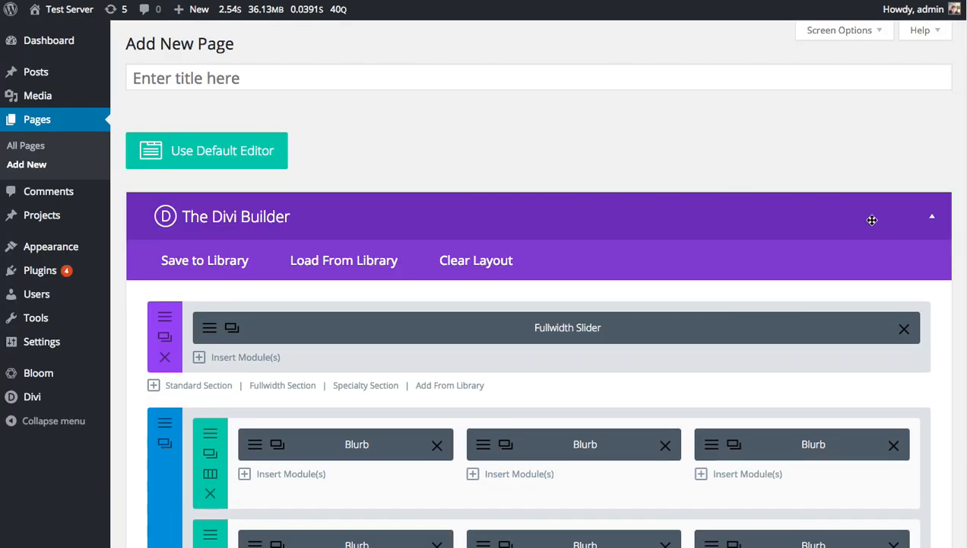
Publish the new page with the loaded layout.
scroll(644, 211, "down", 20)
scroll(533, 330, "up", 5)
scroll(368, 335, "down", 1)
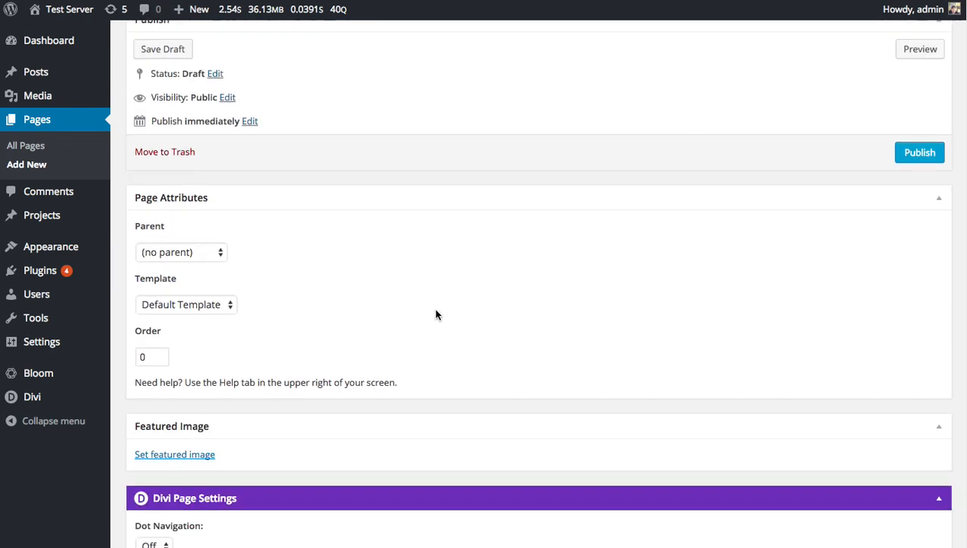
left_click(909, 155)
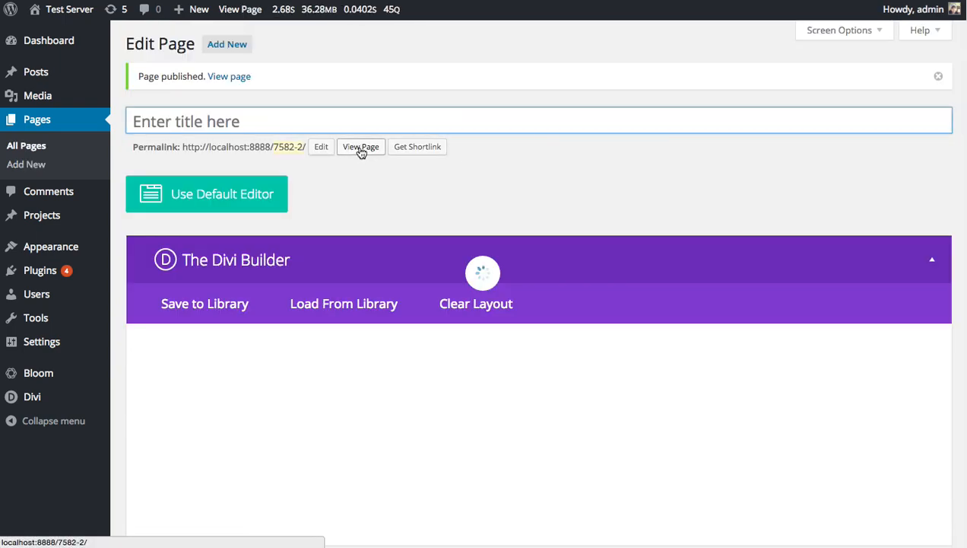
View the published page on the live site.
left_click(360, 150)
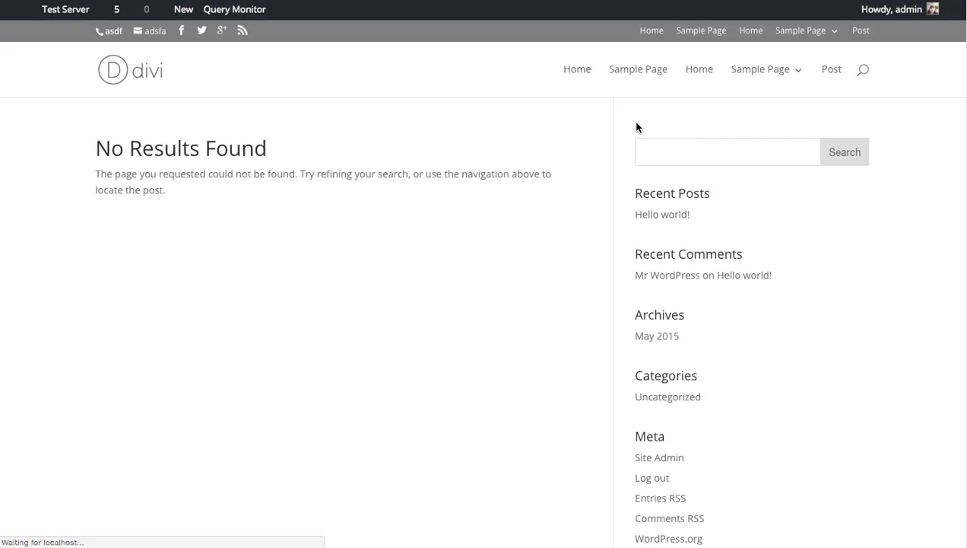
left_click(641, 69)
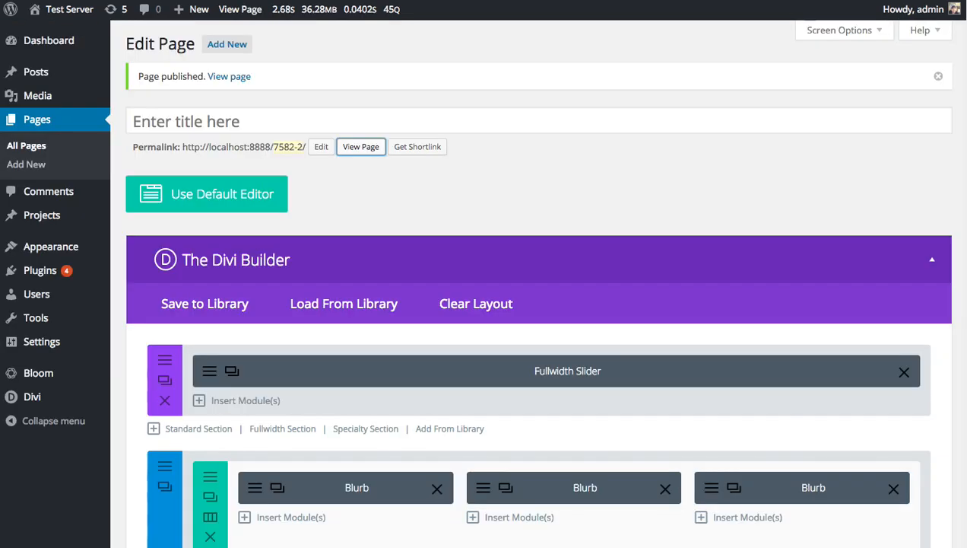
left_click(361, 147)
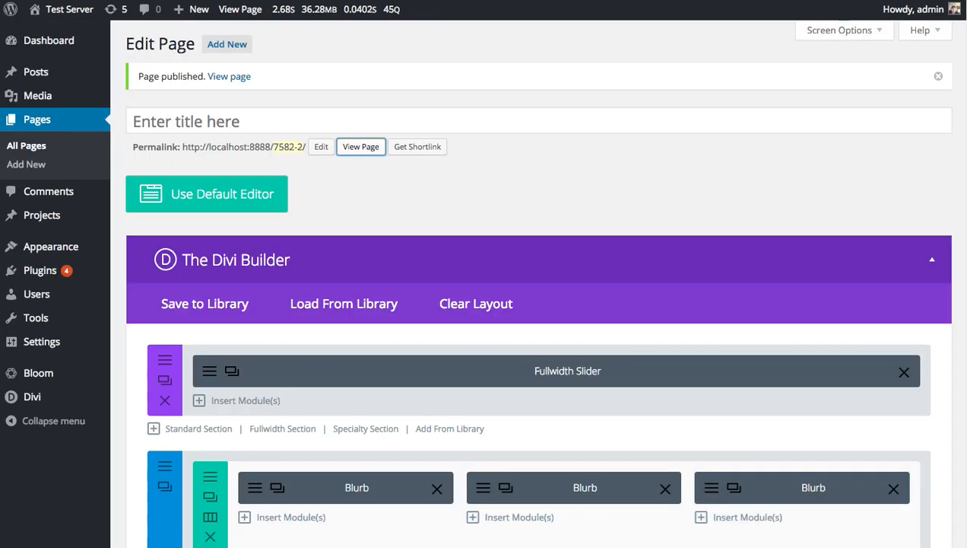
Title the page "New Page" and update it.
left_click(304, 119)
type("New ")
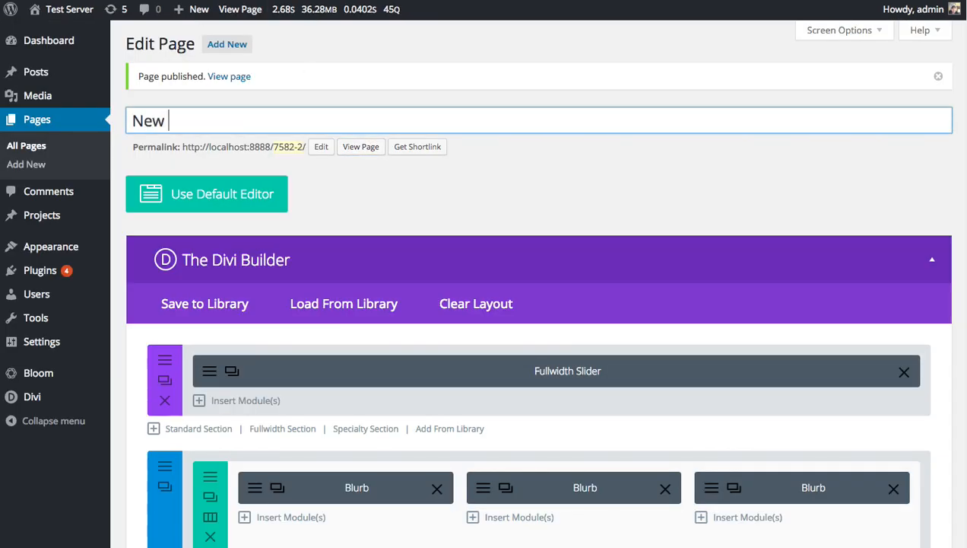
type("H")
key("BackSpace")
type("Page")
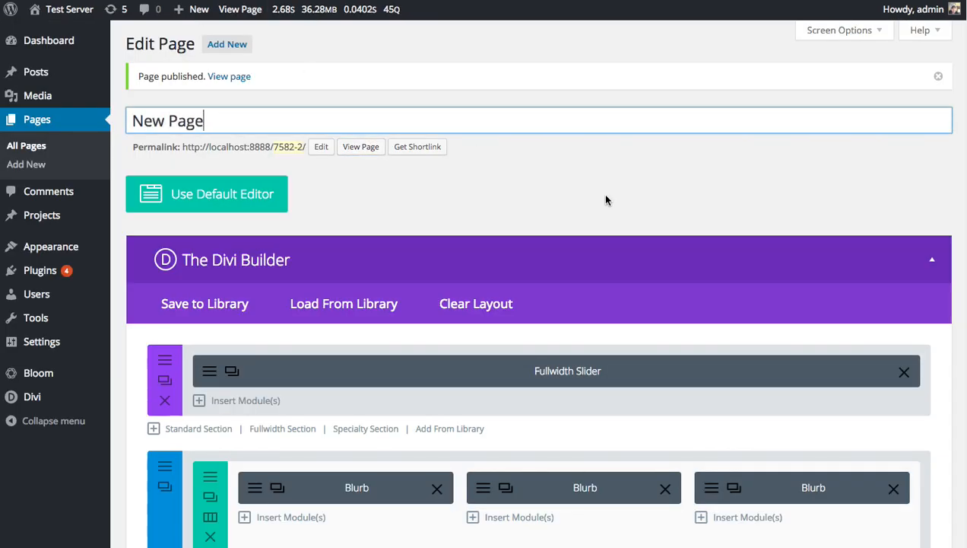
scroll(608, 243, "down", 10)
left_click(920, 382)
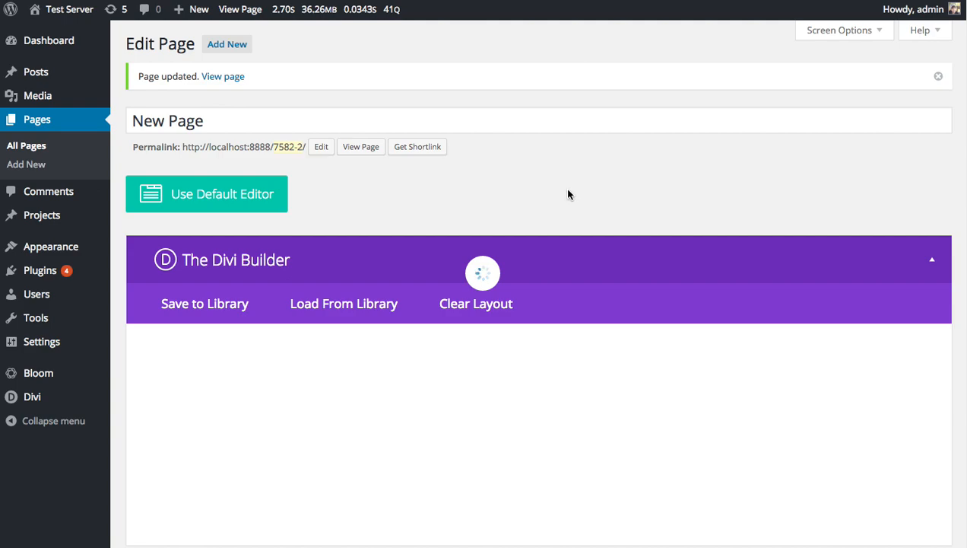
View the updated page on the live site, looking over the slider and the blurb section.
left_click(361, 147)
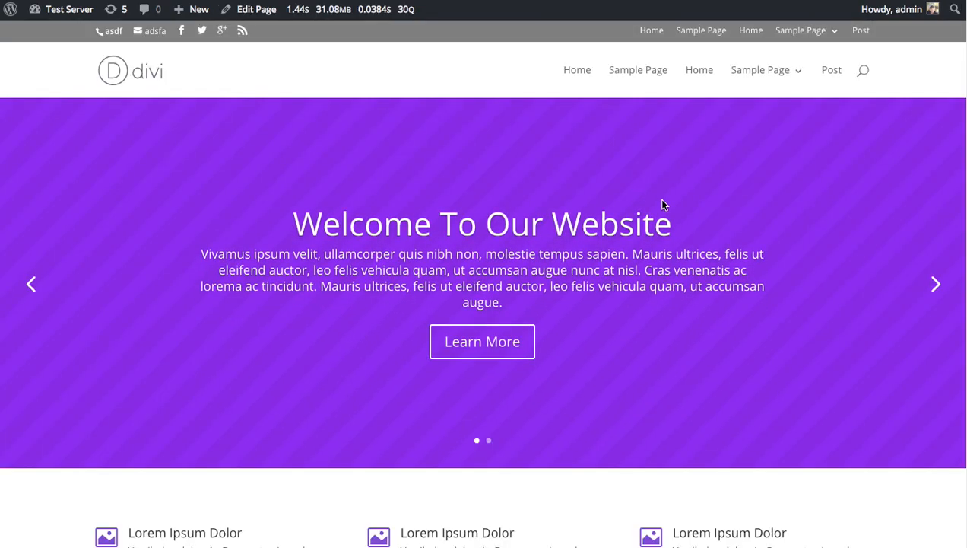
scroll(663, 203, "down", 5)
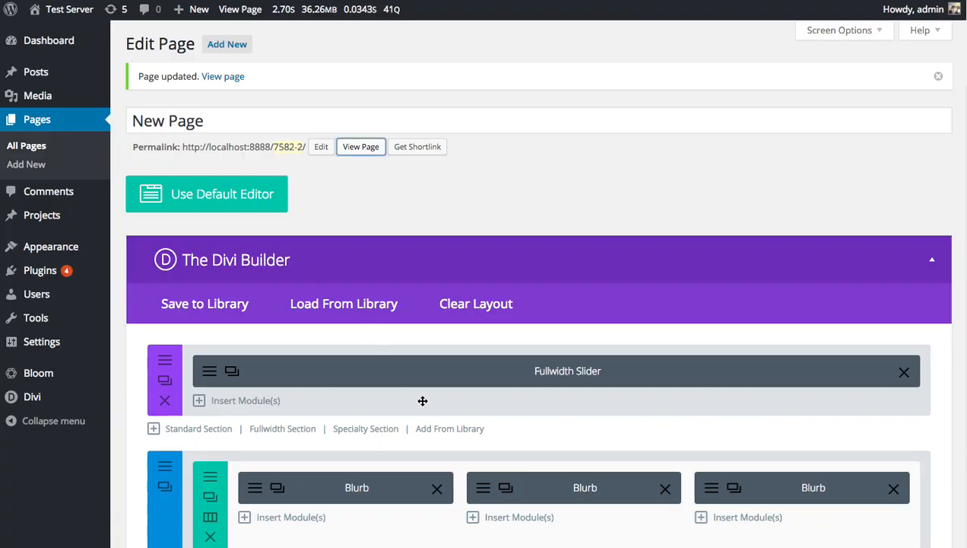
Add a row of four 1/4 columns below the two blurb rows in the blurb section.
scroll(426, 380, "down", 5)
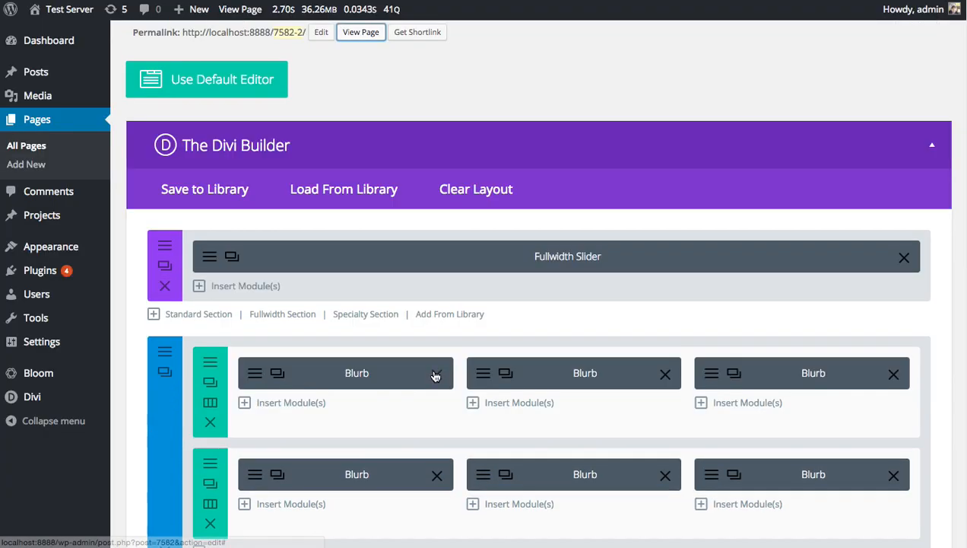
scroll(320, 345, "down", 2)
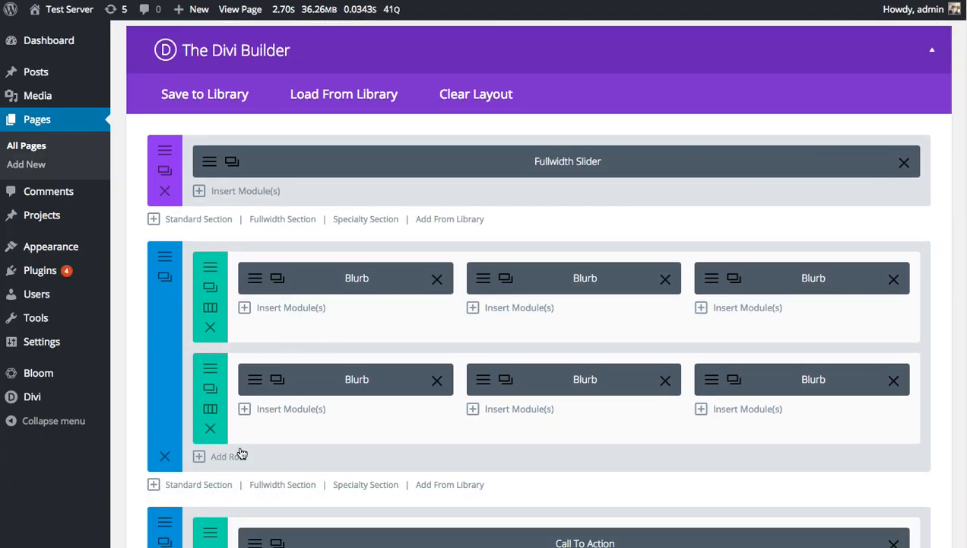
left_click(238, 451)
scroll(517, 282, "down", 2)
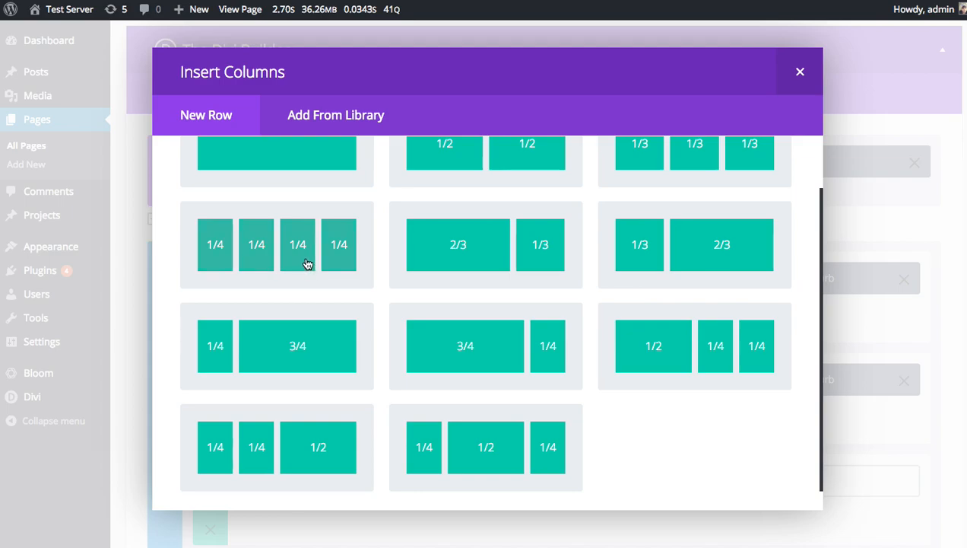
left_click(309, 265)
scroll(338, 265, "down", 4)
Insert an Image module in the new row's first column using bridge.jpg from the media library.
left_click(330, 322)
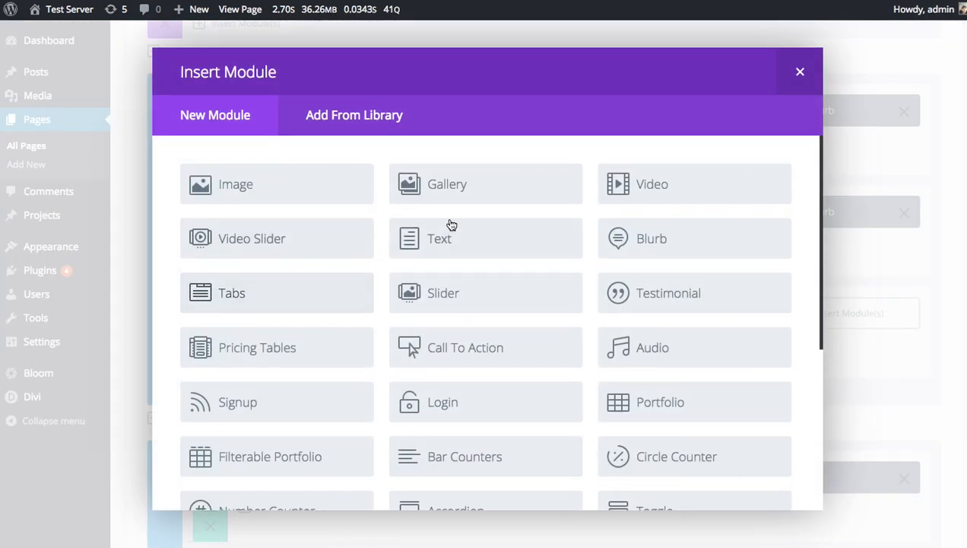
left_click(278, 202)
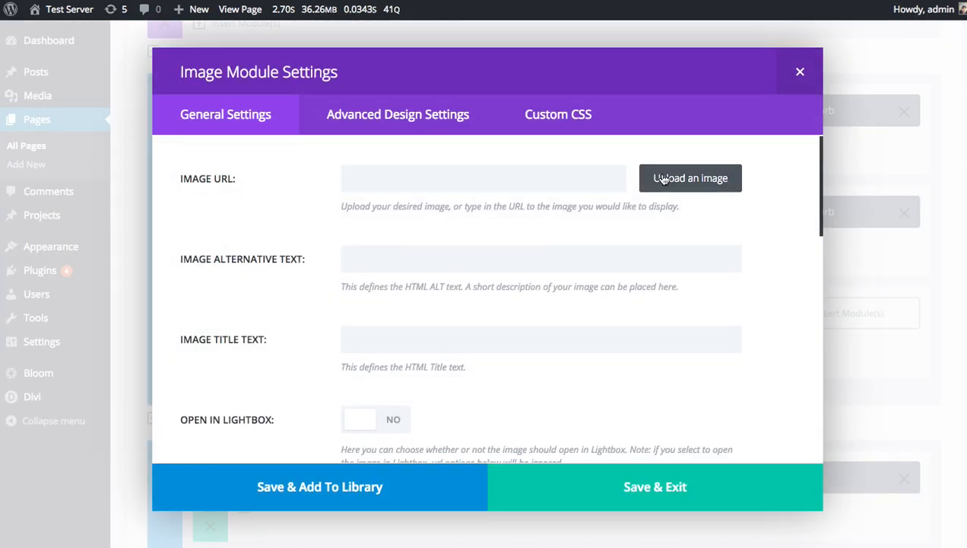
left_click(690, 177)
left_click(79, 186)
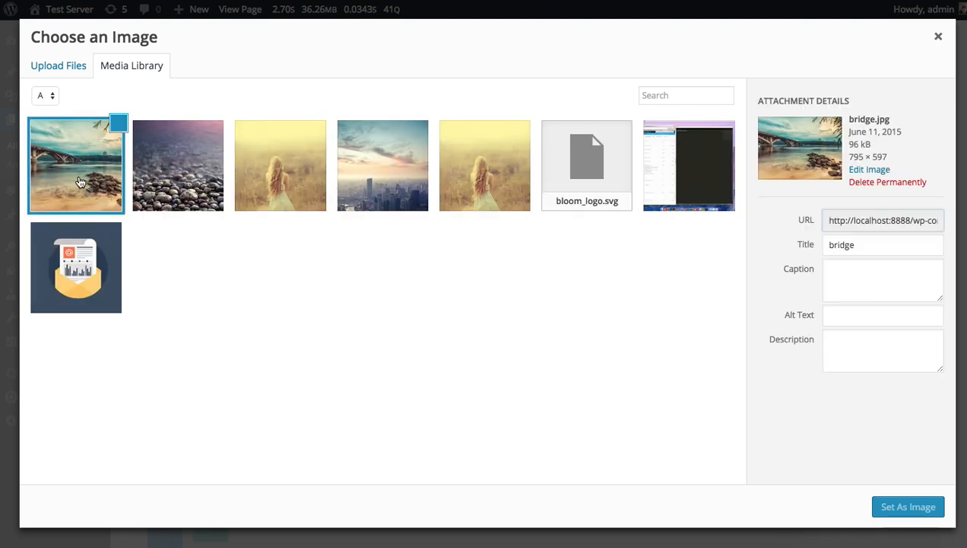
left_click(909, 507)
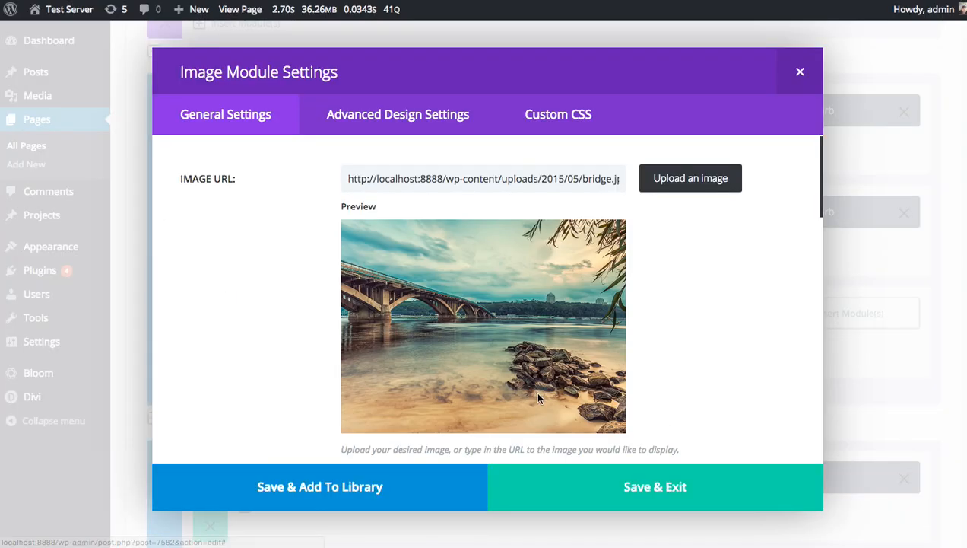
left_click(677, 485)
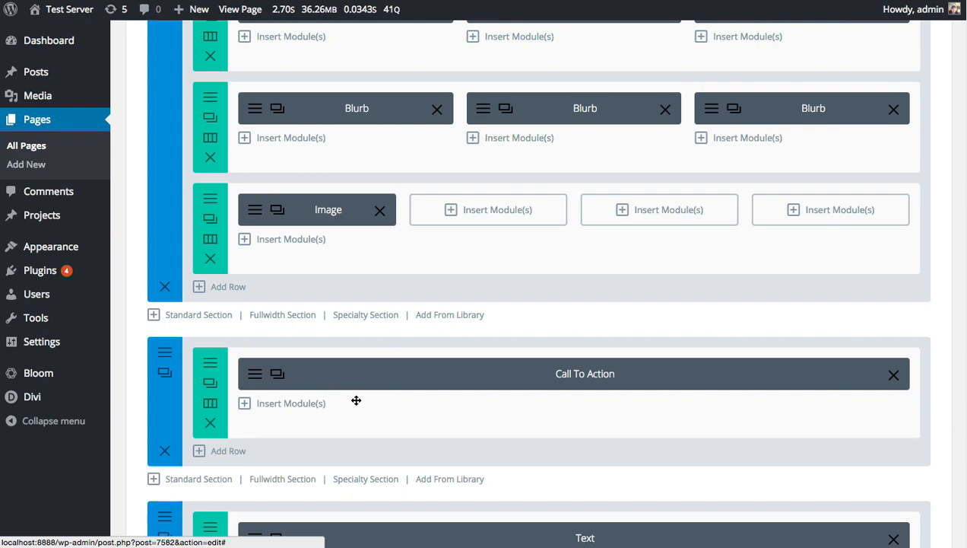
Duplicate the Image module three times and place the copies in the row's second, third and fourth columns.
scroll(352, 399, "up", 3)
left_click(276, 445)
left_click(277, 444)
left_click(277, 444)
left_click_drag(351, 474, 460, 460)
left_click_drag(371, 488, 837, 449)
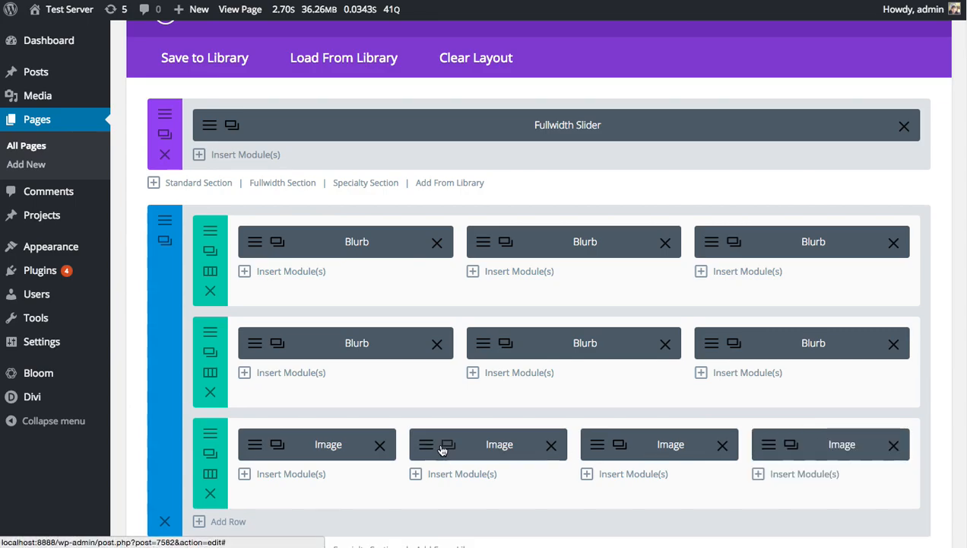
Replace the second column's image with the pebble beach photo from the media library.
left_click(435, 449)
left_click(690, 177)
left_click(190, 168)
left_click(874, 507)
left_click(751, 501)
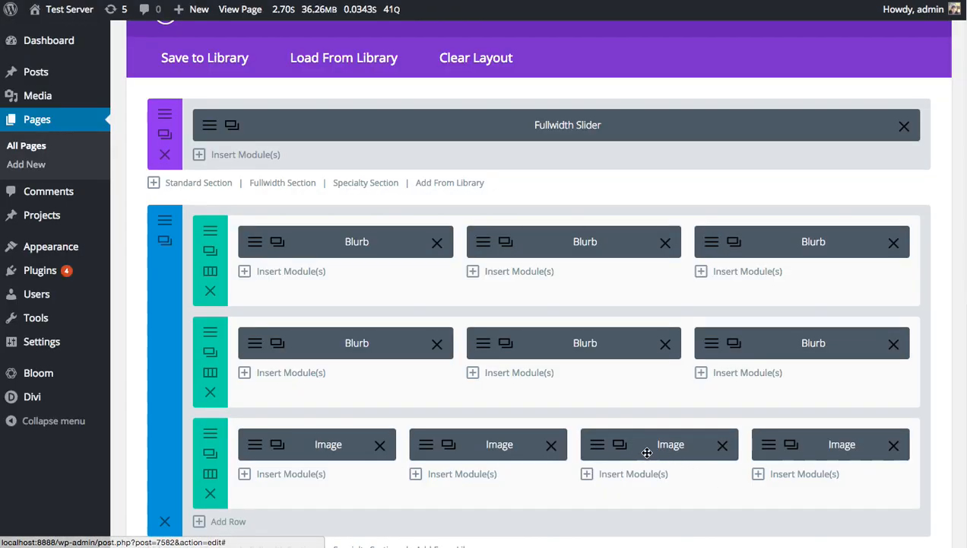
Replace the third column's image with the photo of the woman in the meadow.
left_click(587, 451)
left_click(689, 180)
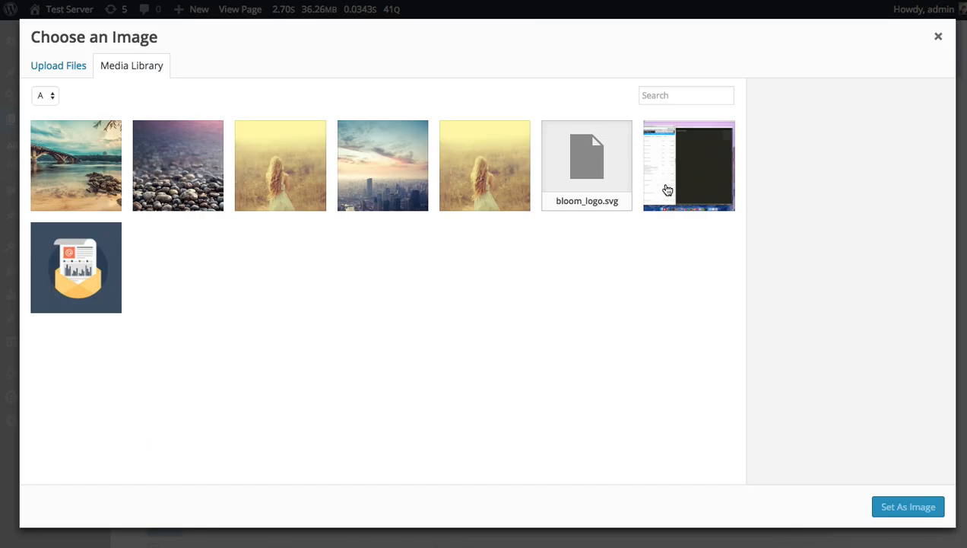
left_click(305, 158)
left_click(908, 506)
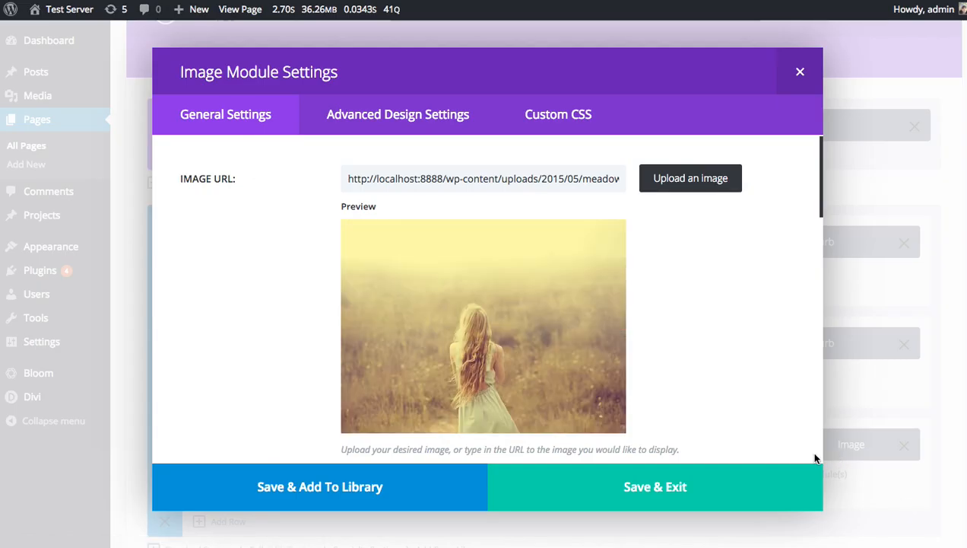
left_click(719, 478)
Replace the fourth column's image with the city skyline photo from the media library.
left_click(773, 447)
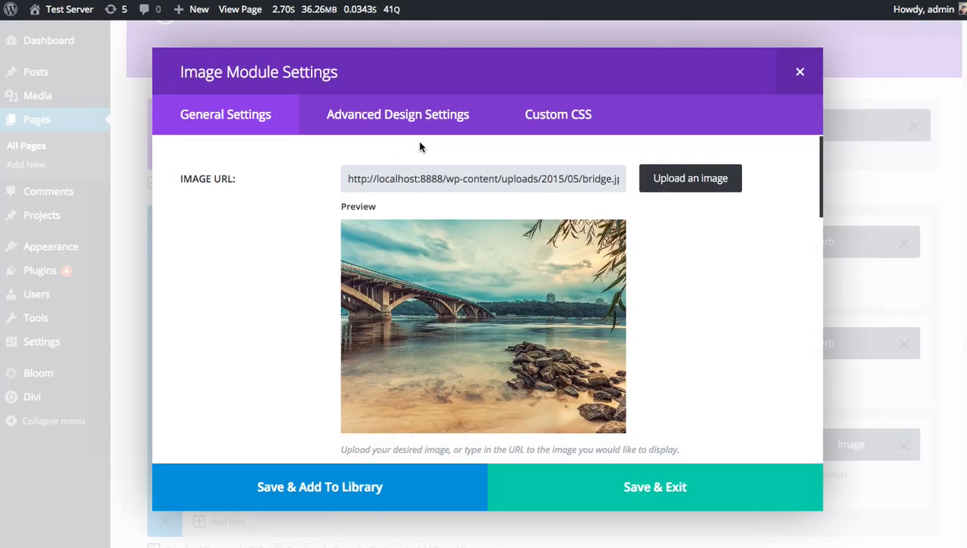
left_click(691, 179)
left_click(389, 173)
left_click(907, 511)
left_click(762, 470)
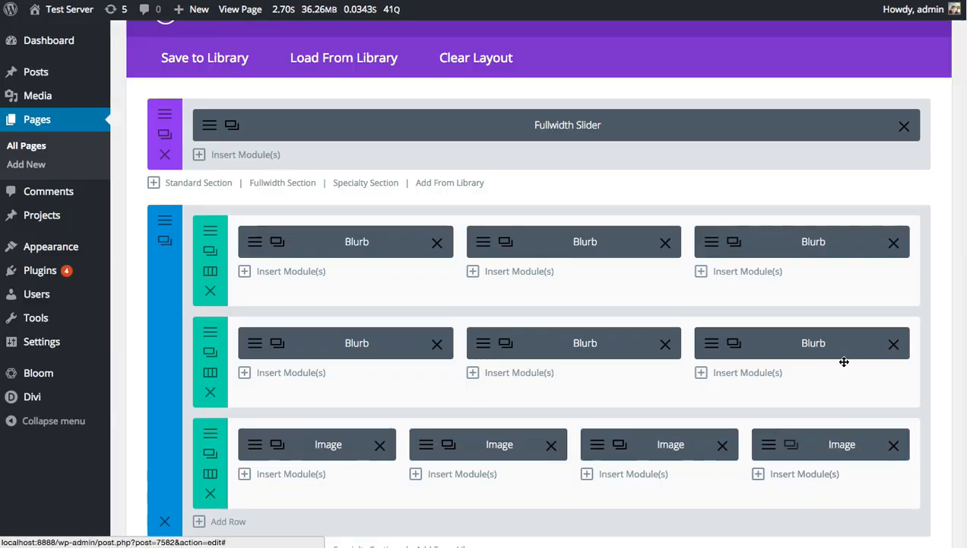
Update the page to save the new image row.
scroll(905, 309, "down", 6)
scroll(906, 308, "down", 10)
scroll(559, 280, "up", 7)
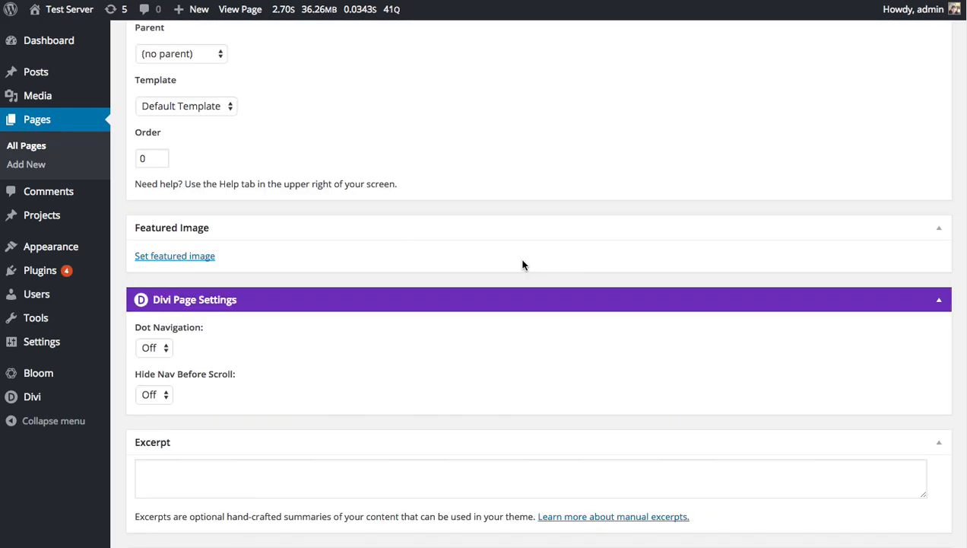
scroll(520, 210, "up", 20)
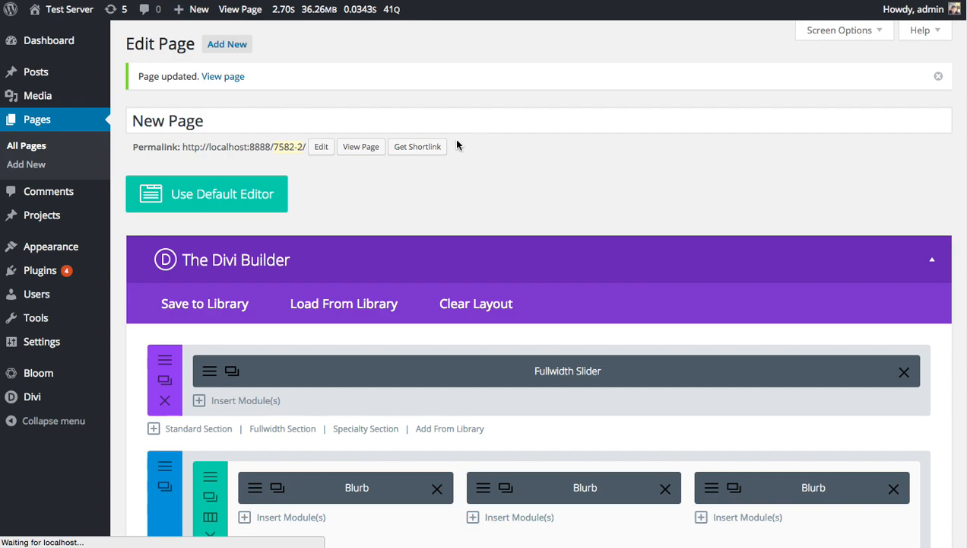
Reload the live page and examine the image row below the blurbs.
left_click(362, 147)
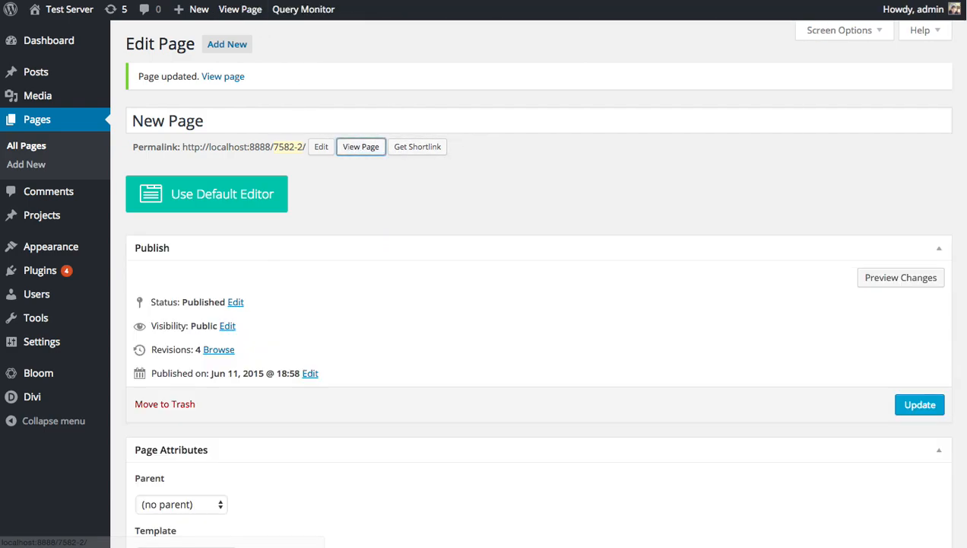
key("ctrl+Tab")
key("super+r")
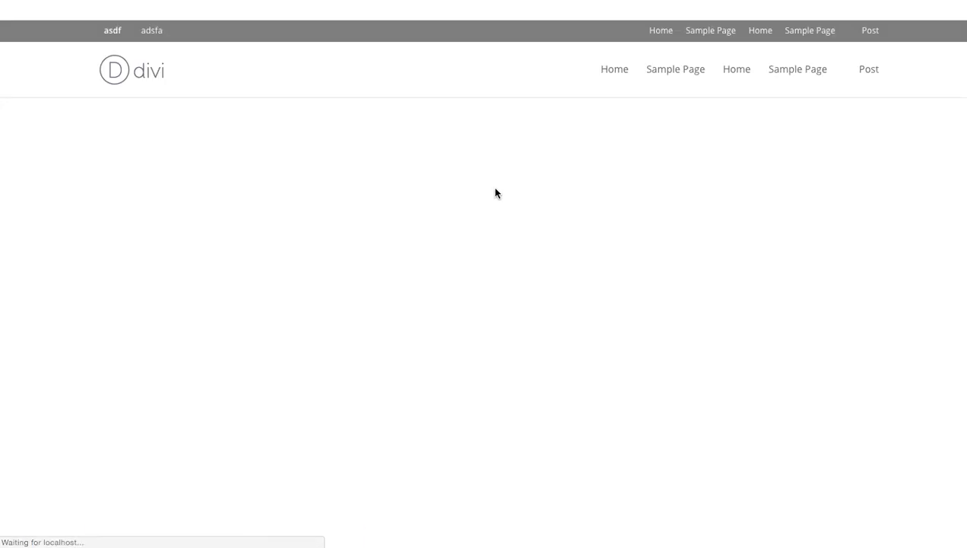
scroll(644, 205, "down", 5)
scroll(648, 207, "down", 2)
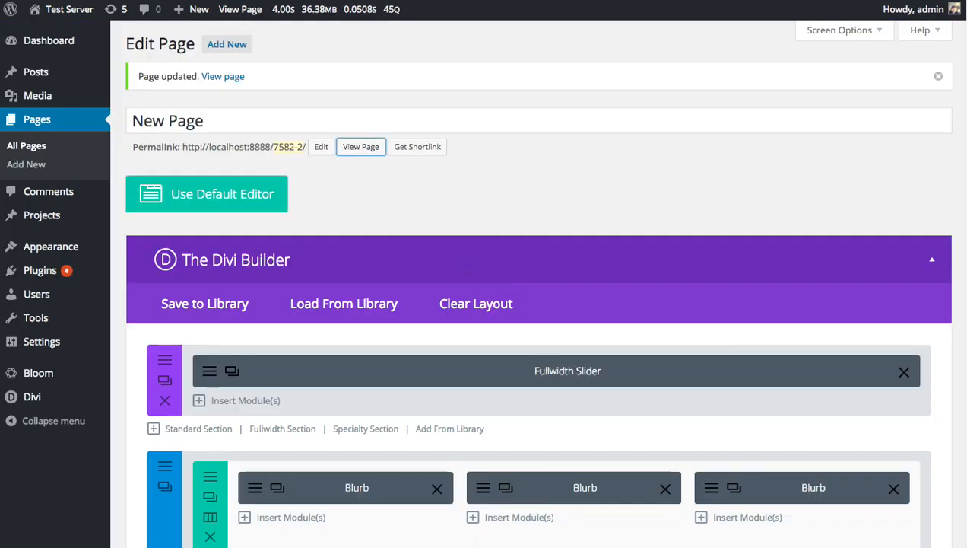
Make the image row fullwidth with a gutter width of 1 and a bottom padding of 0, saving its settings.
scroll(386, 276, "down", 8)
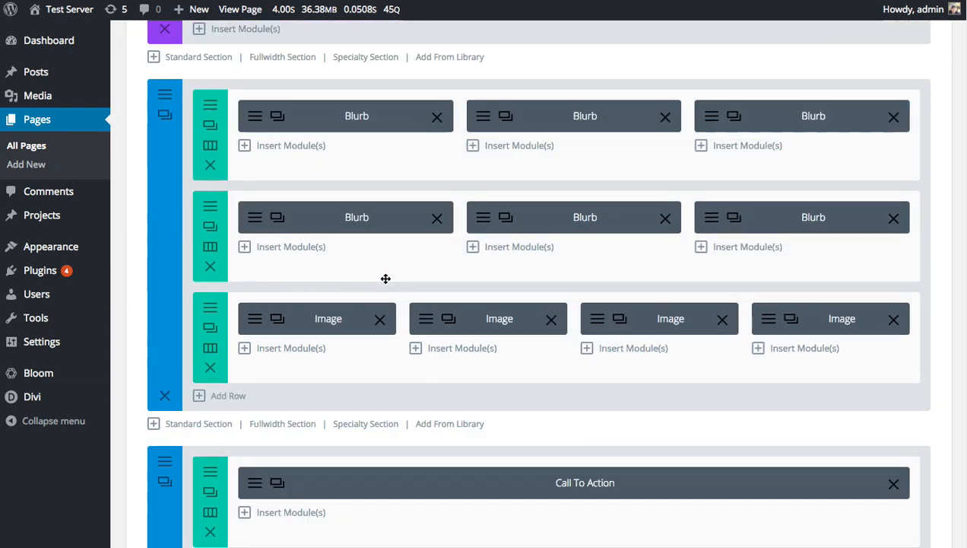
left_click(211, 307)
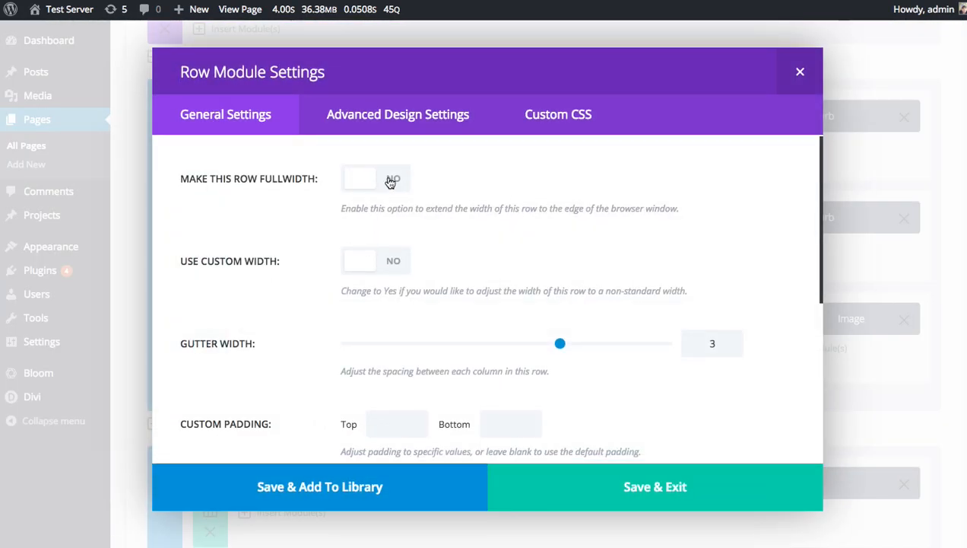
left_click(390, 182)
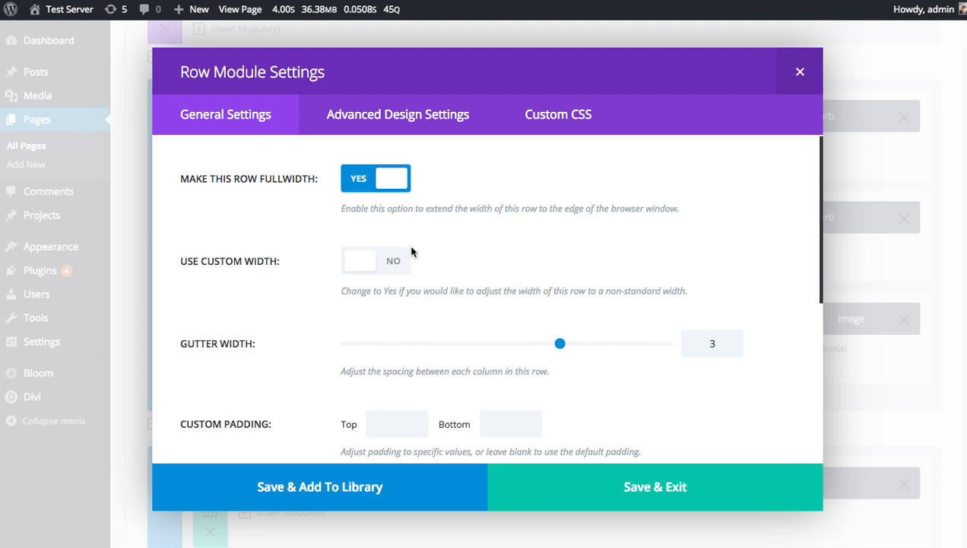
left_click_drag(398, 343, 244, 339)
scroll(332, 349, "down", 2)
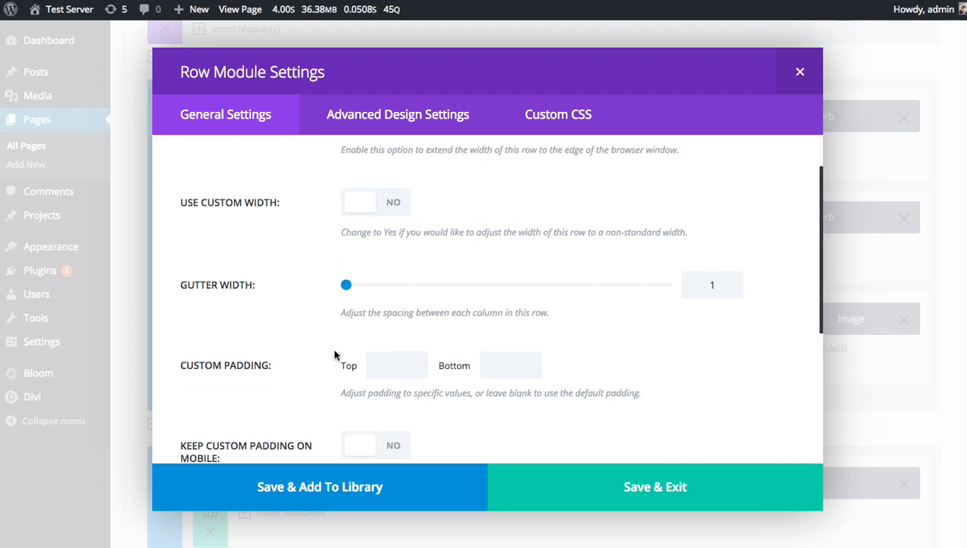
left_click(507, 364)
type("0")
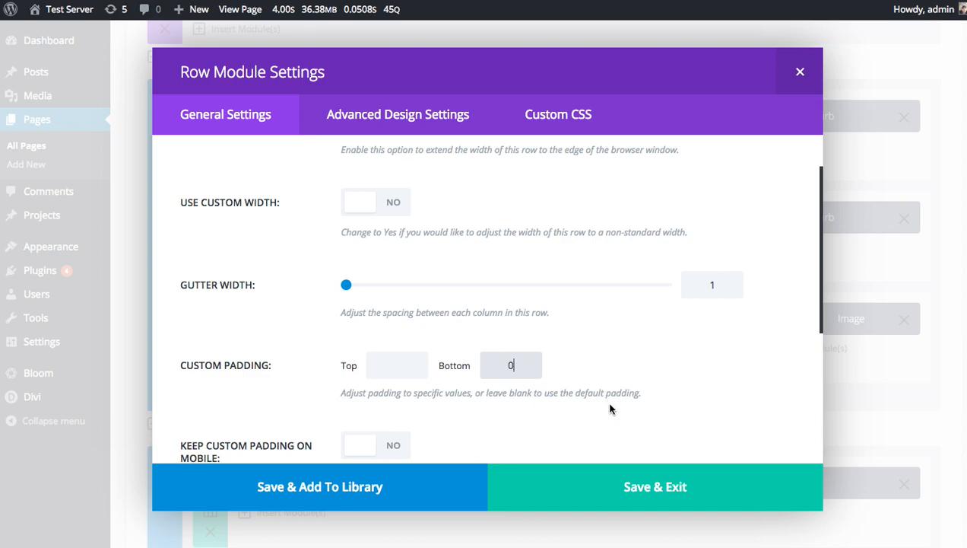
left_click(637, 487)
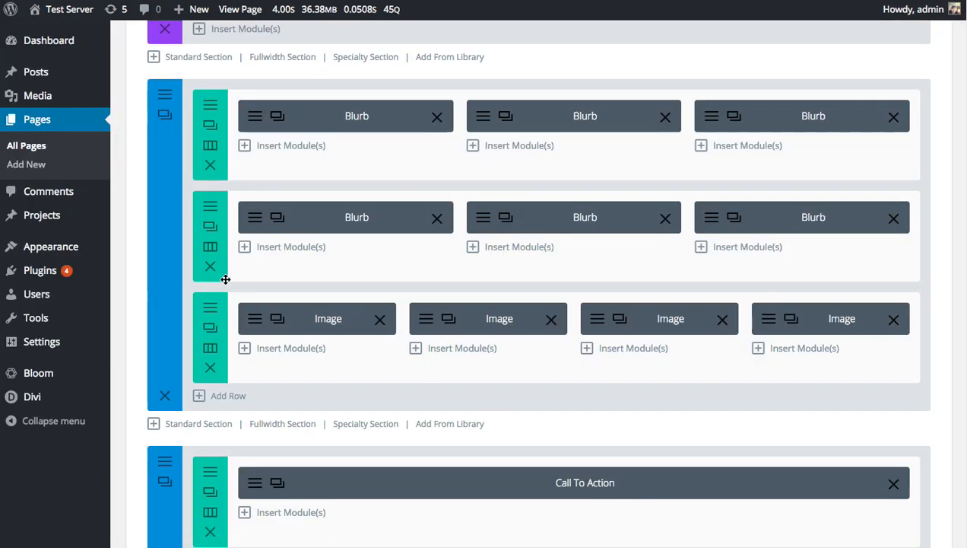
Set the bottom custom padding of the section containing the blurbs and images to 0 and save.
left_click(164, 114)
scroll(654, 365, "down", 5)
scroll(672, 408, "down", 1)
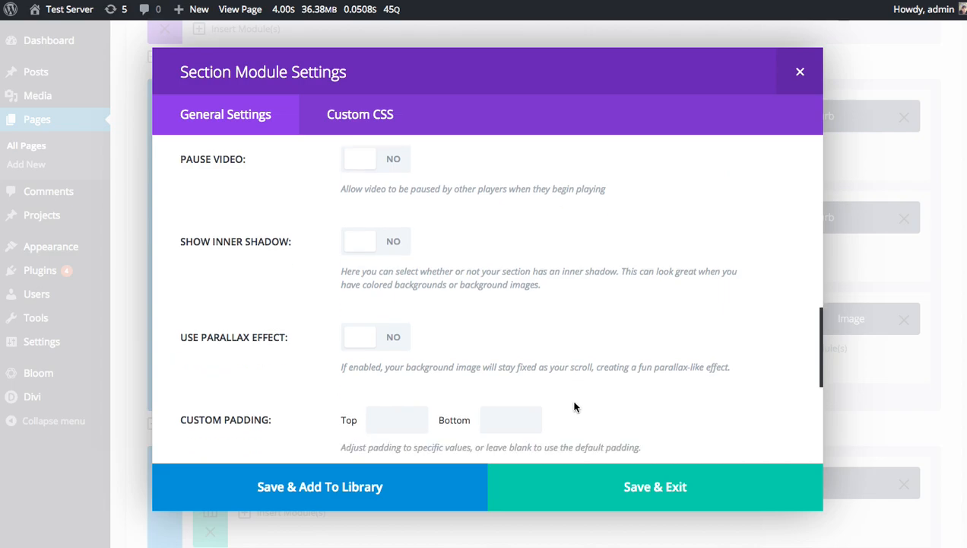
left_click(533, 418)
type("0")
left_click(598, 464)
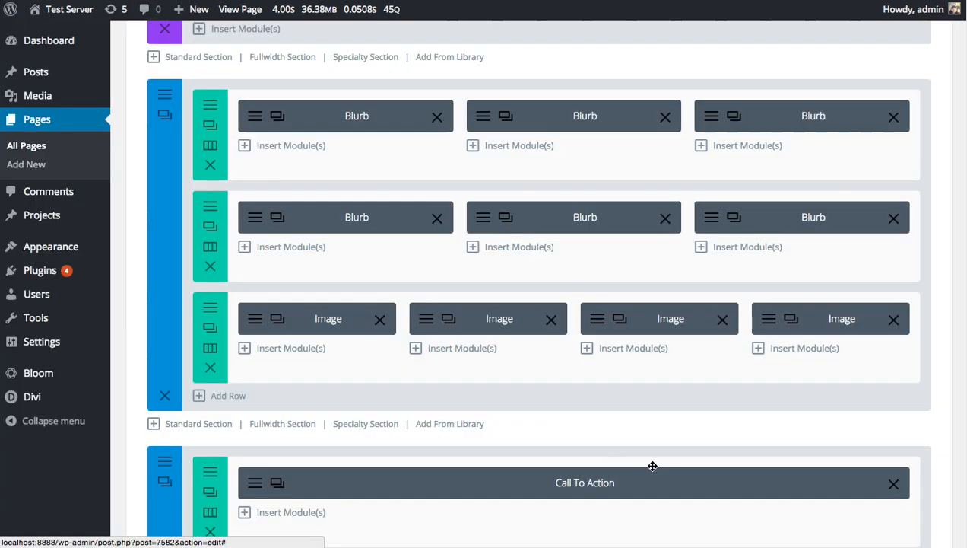
Update the page with the row and section changes and view it on the live site.
scroll(539, 296, "up", 10)
scroll(610, 346, "down", 10)
left_click(920, 401)
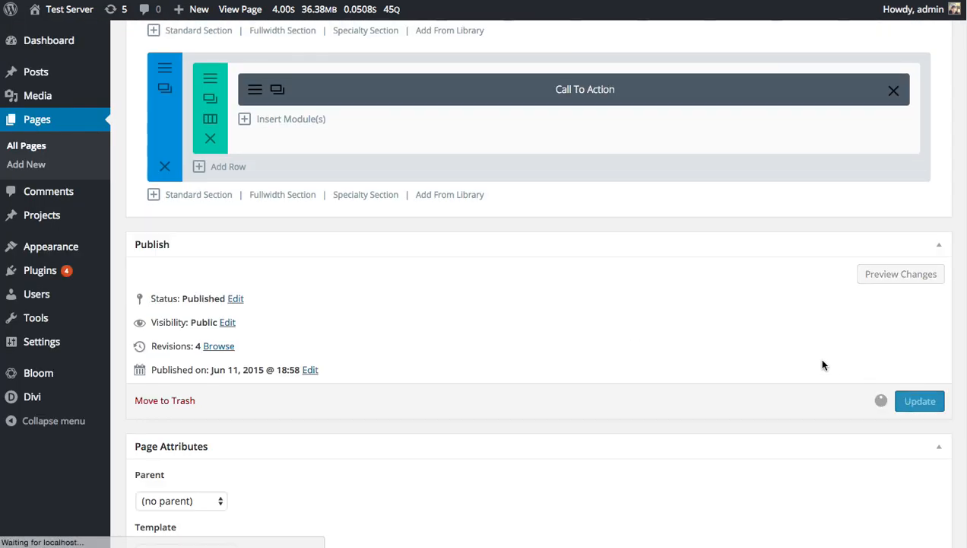
scroll(824, 356, "up", 10)
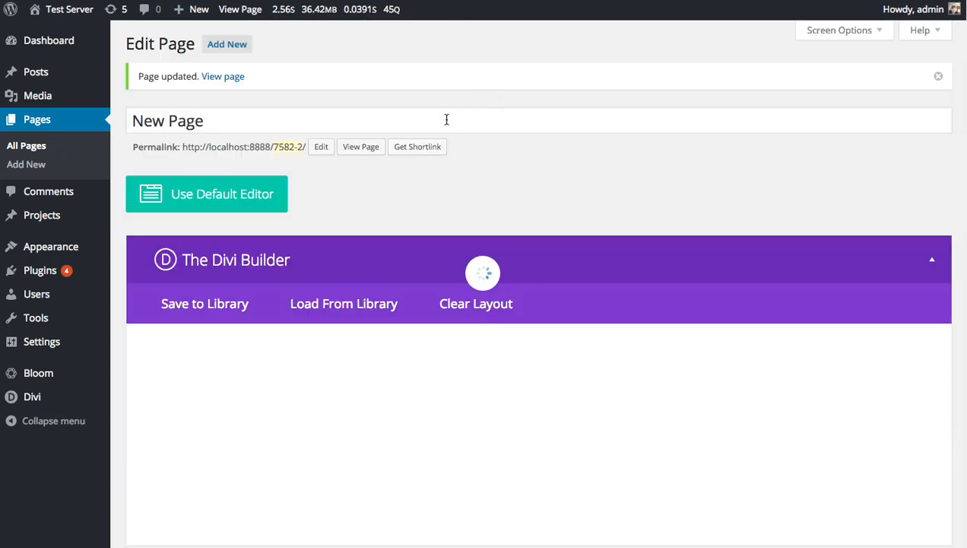
left_click(360, 147)
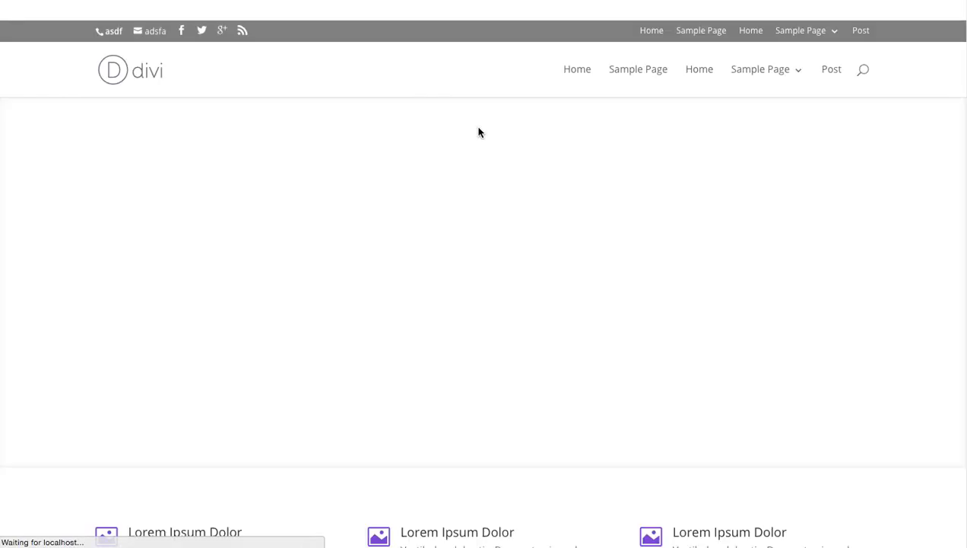
Return from the live page to the page editor and start adding the fullwidth image row below the blurbs to the library.
scroll(487, 136, "down", 5)
scroll(583, 160, "down", 2)
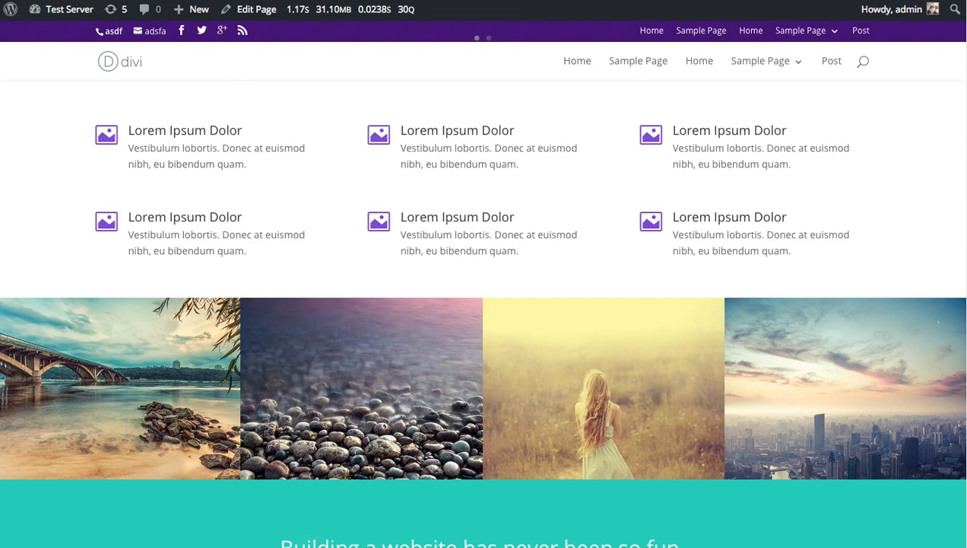
left_click(190, 1)
scroll(410, 352, "down", 5)
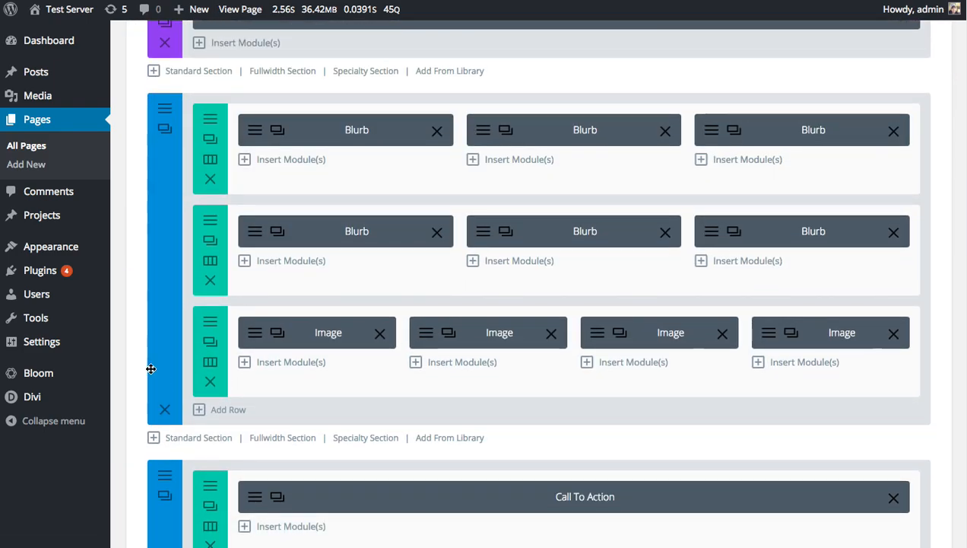
left_click(210, 340)
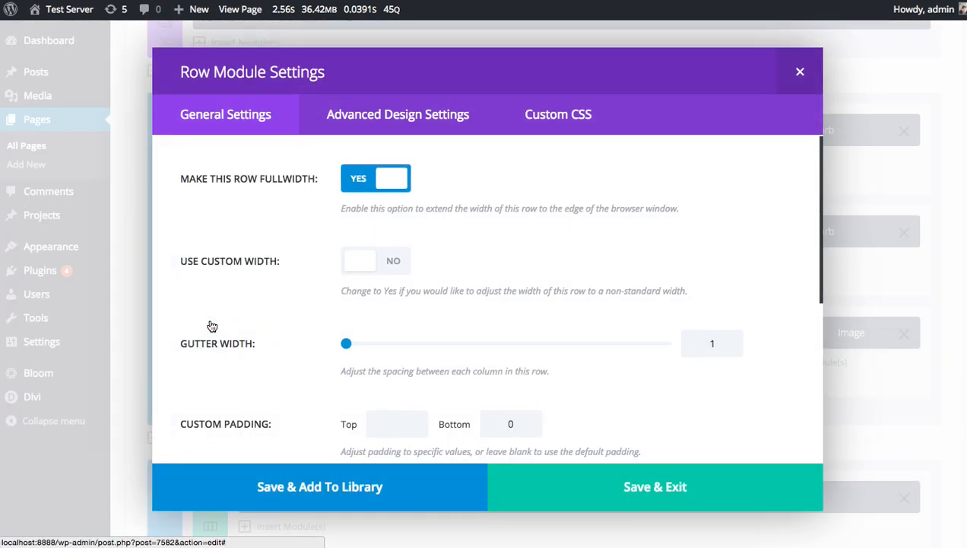
left_click(375, 489)
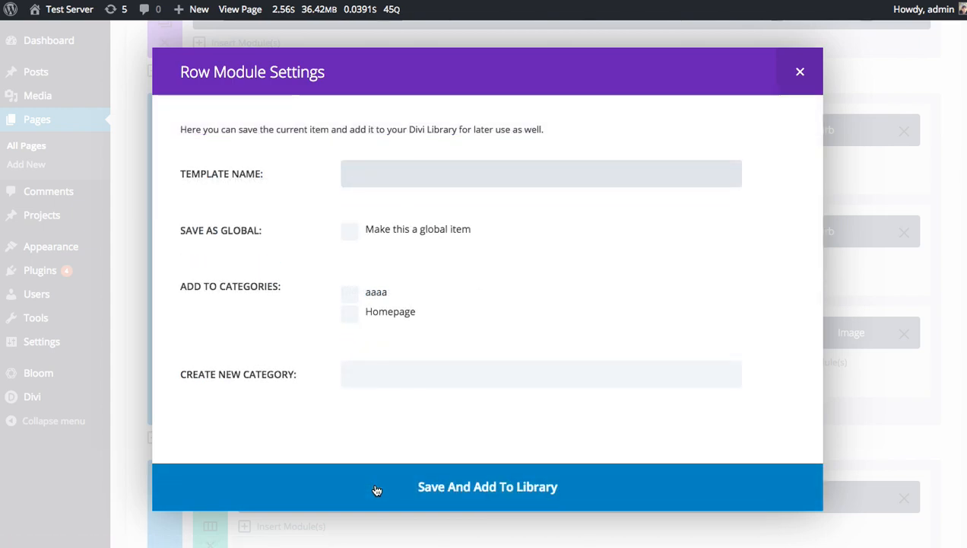
Name the row template Fullwidth Image Row, assign it to the Homepage category and save it to the library.
type("Fu")
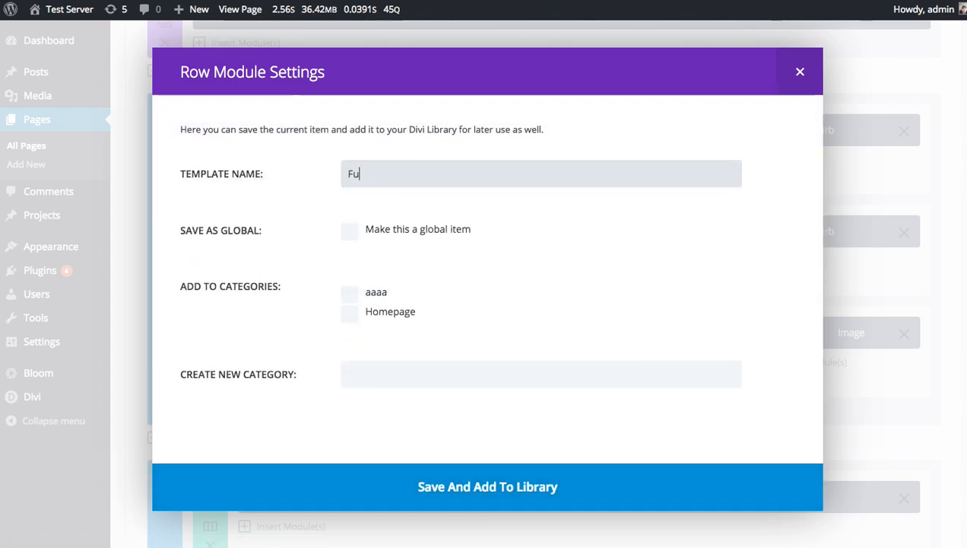
type("llwidth Image Row")
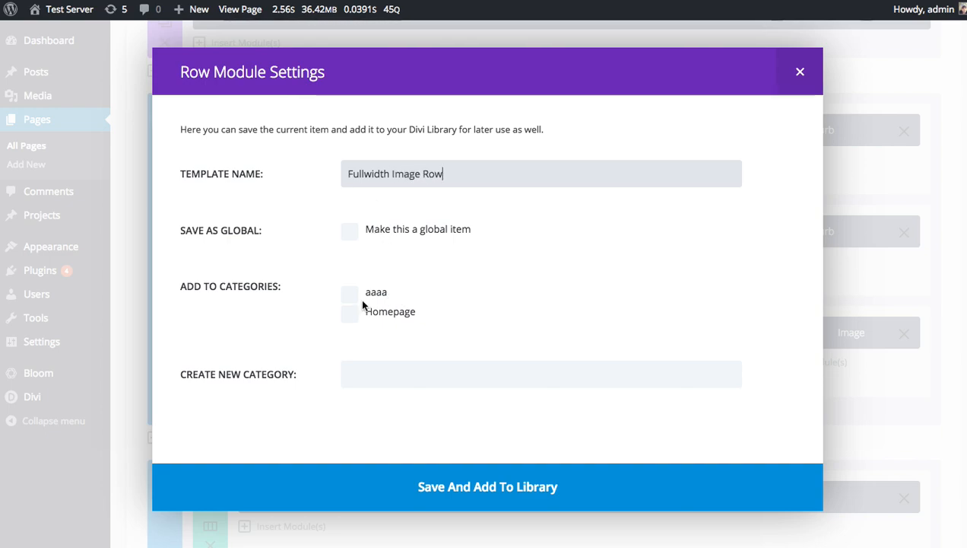
left_click(352, 318)
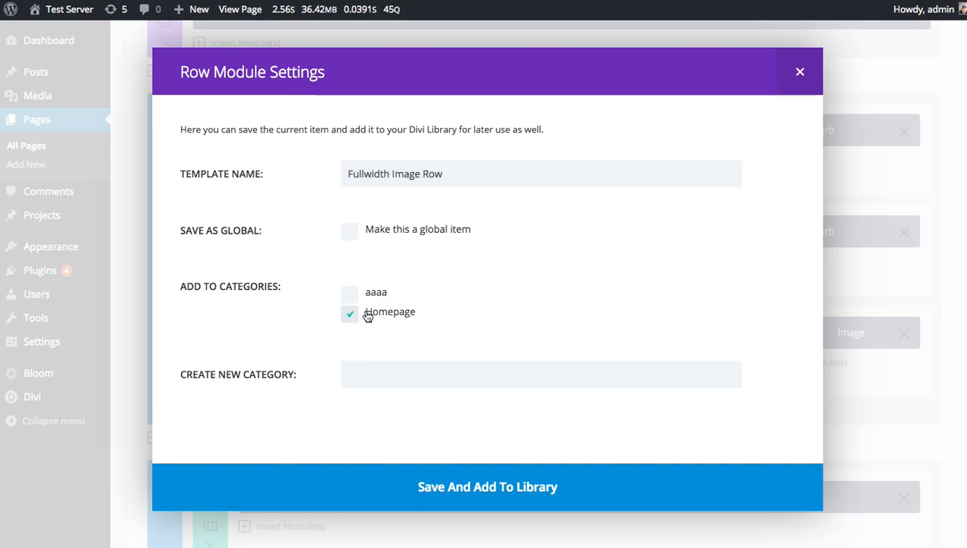
left_click(494, 485)
Update the published page after saving the image row to the library.
scroll(592, 420, "up", 5)
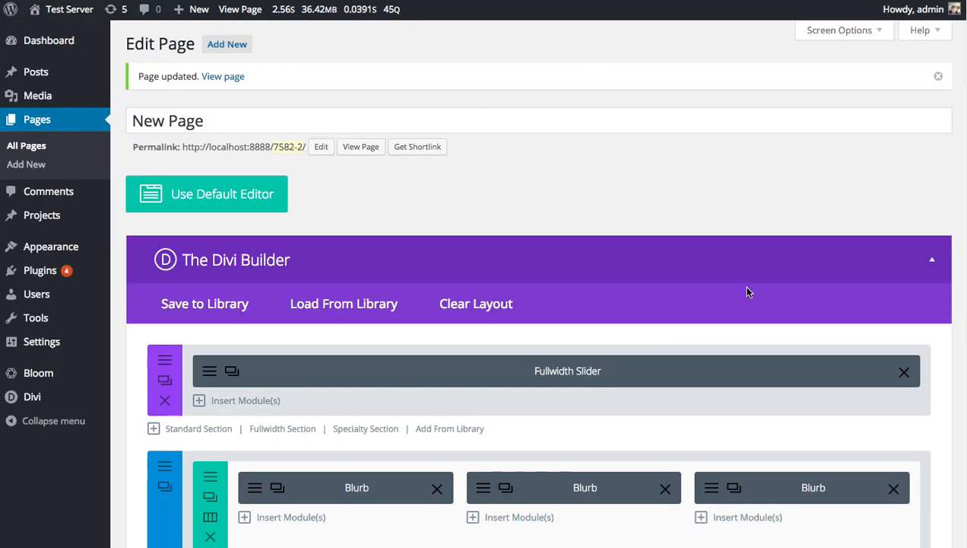
scroll(687, 278, "down", 5)
scroll(656, 250, "up", 5)
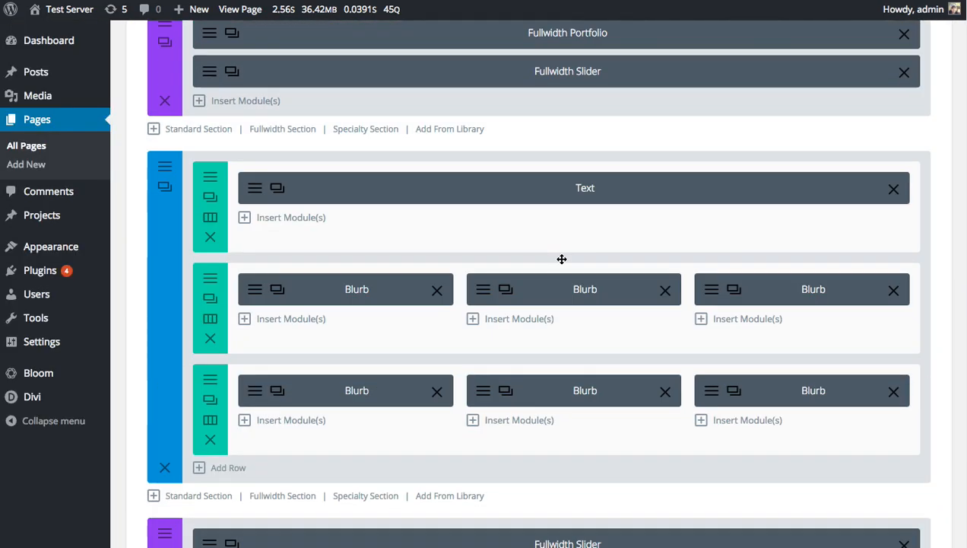
scroll(561, 259, "down", 10)
scroll(564, 263, "up", 5)
scroll(505, 281, "down", 2)
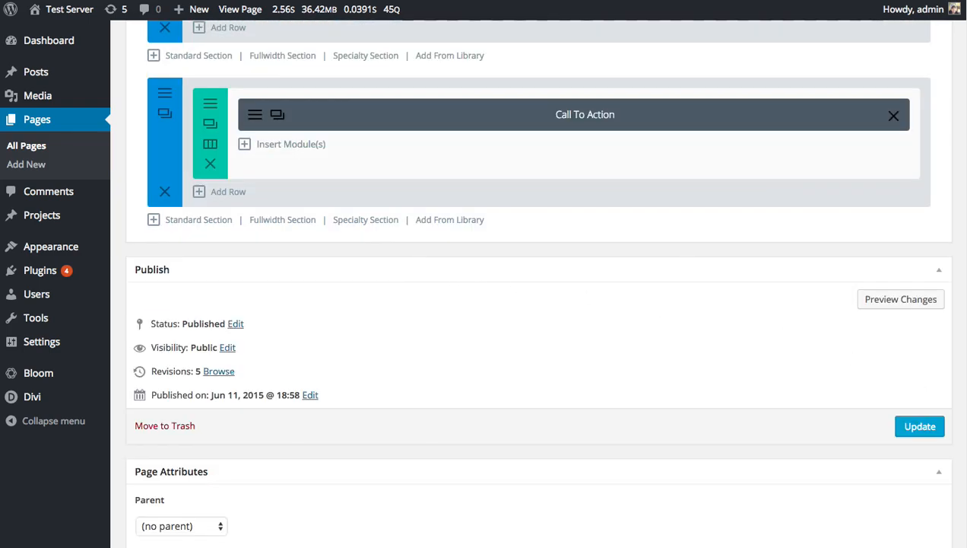
left_click(936, 430)
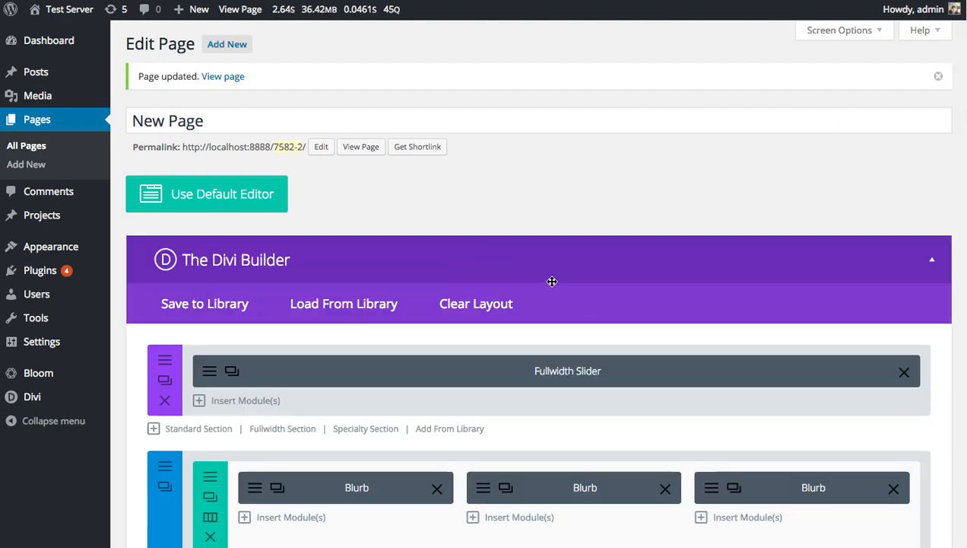
Add the saved Fullwidth Image Row from the library below the first Call To Action row, within the same section.
scroll(554, 279, "down", 5)
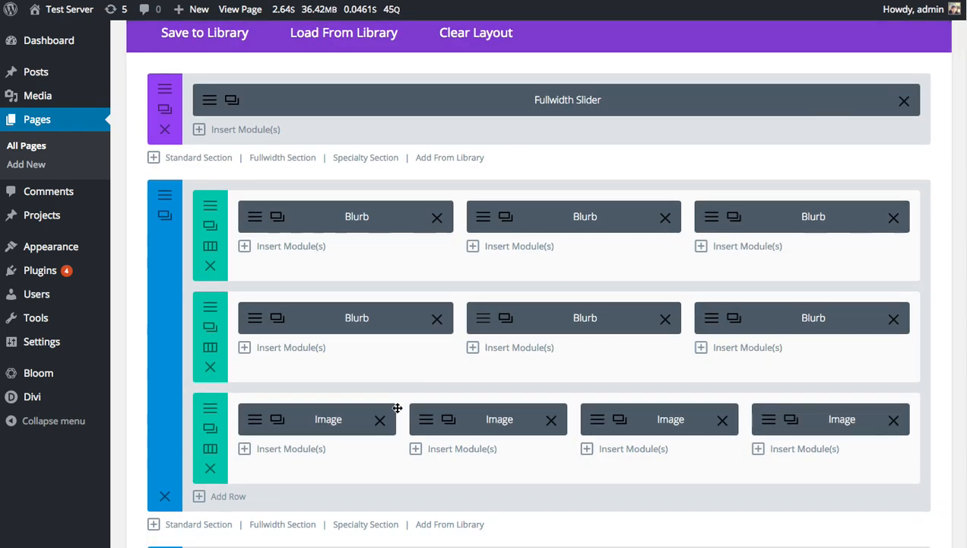
scroll(257, 442, "down", 5)
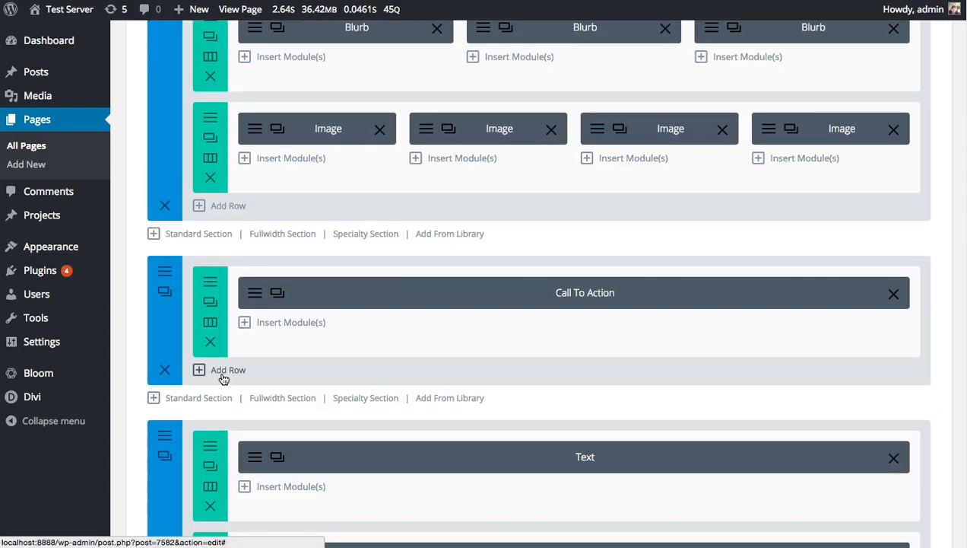
left_click(225, 370)
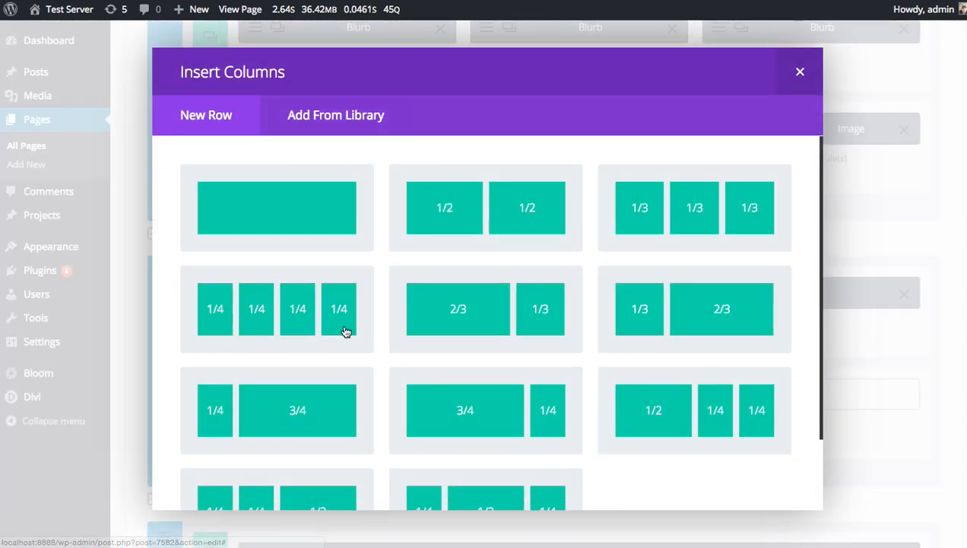
left_click(368, 118)
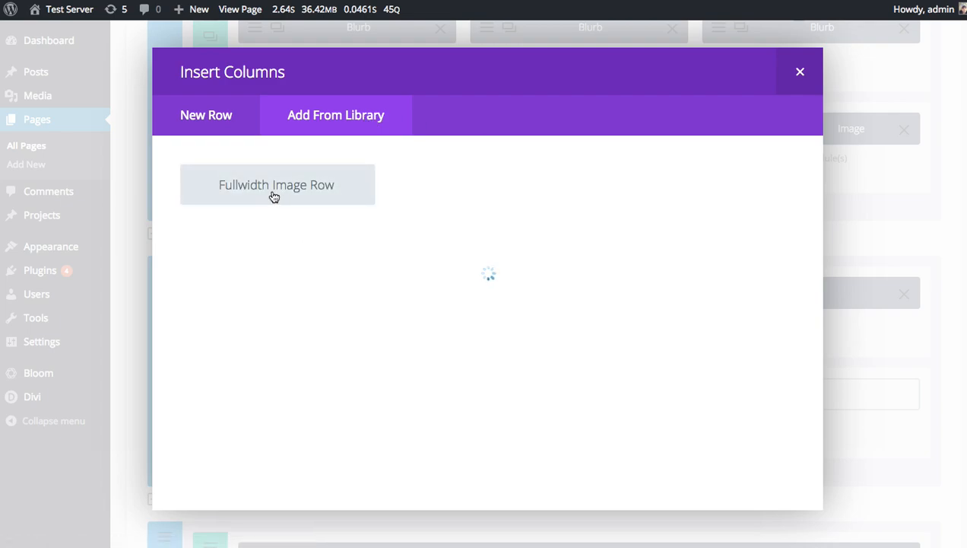
left_click(277, 240)
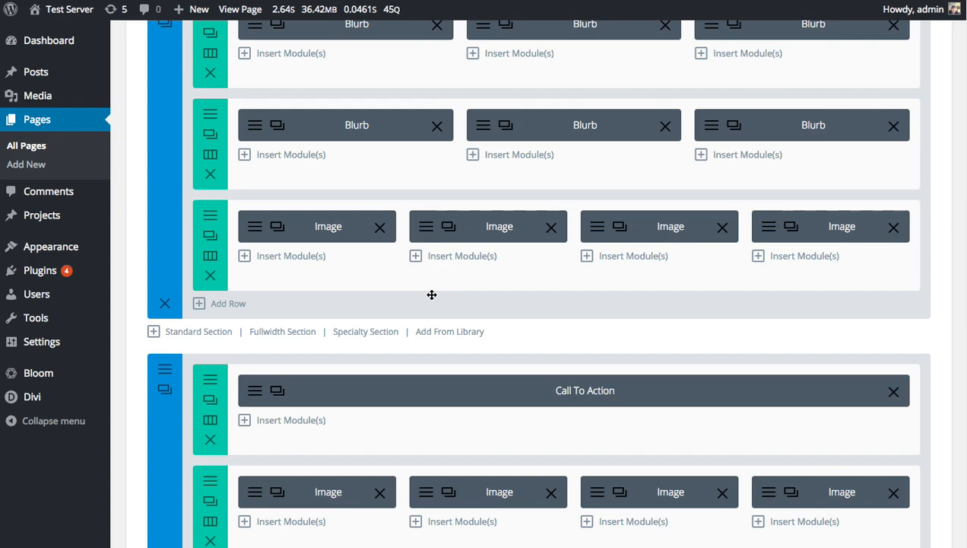
Save the page's last Call To Action section to the library as a global item named Global Footer in the Homepage category.
scroll(140, 297, "up", 10)
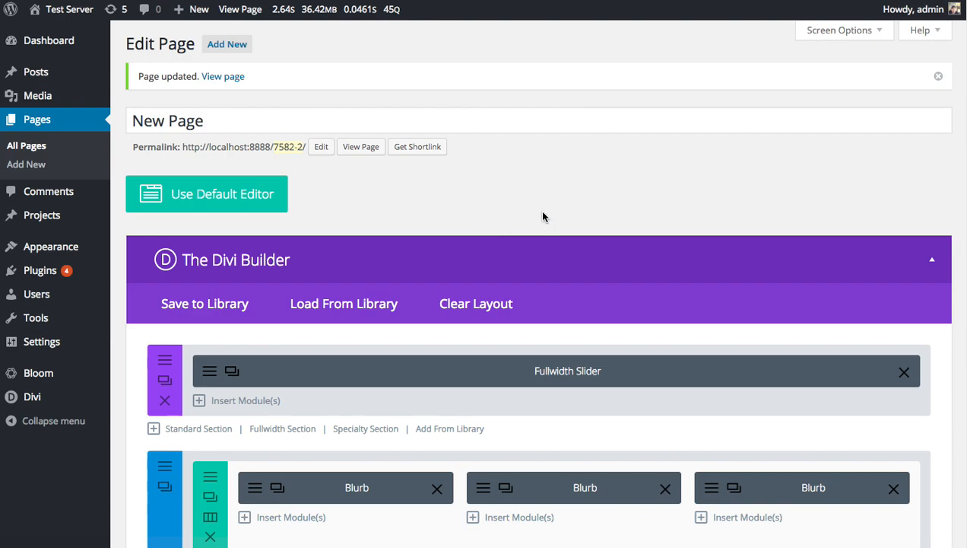
scroll(543, 217, "down", 10)
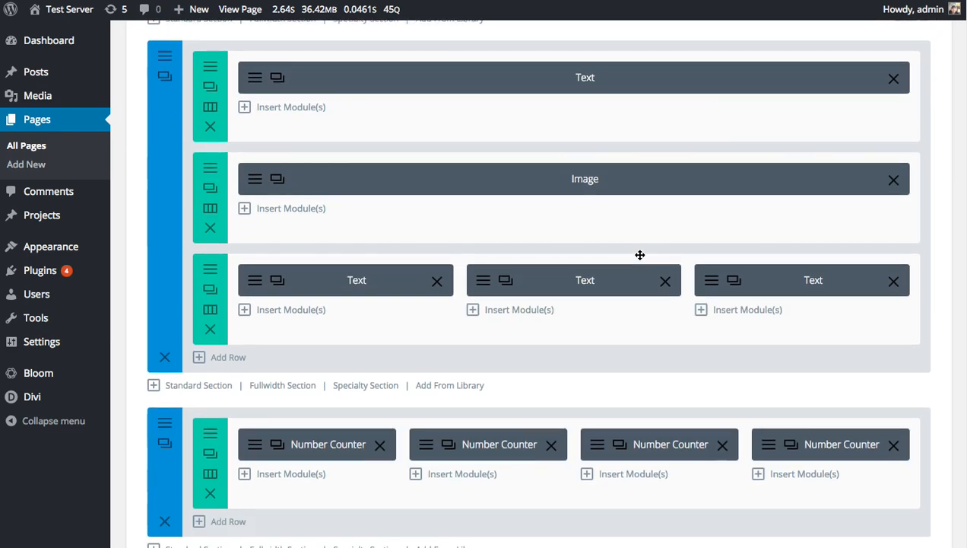
scroll(640, 255, "down", 15)
scroll(641, 257, "up", 9)
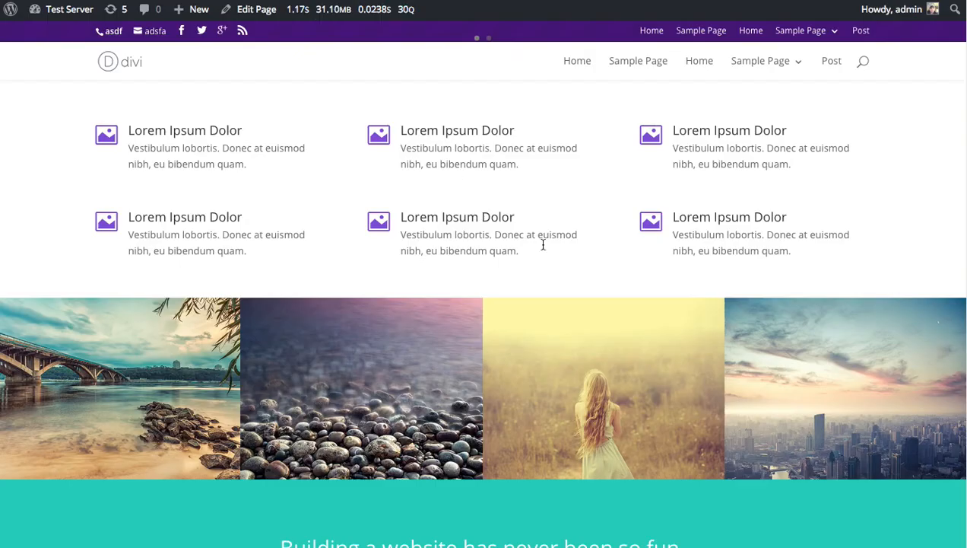
scroll(646, 295, "down", 15)
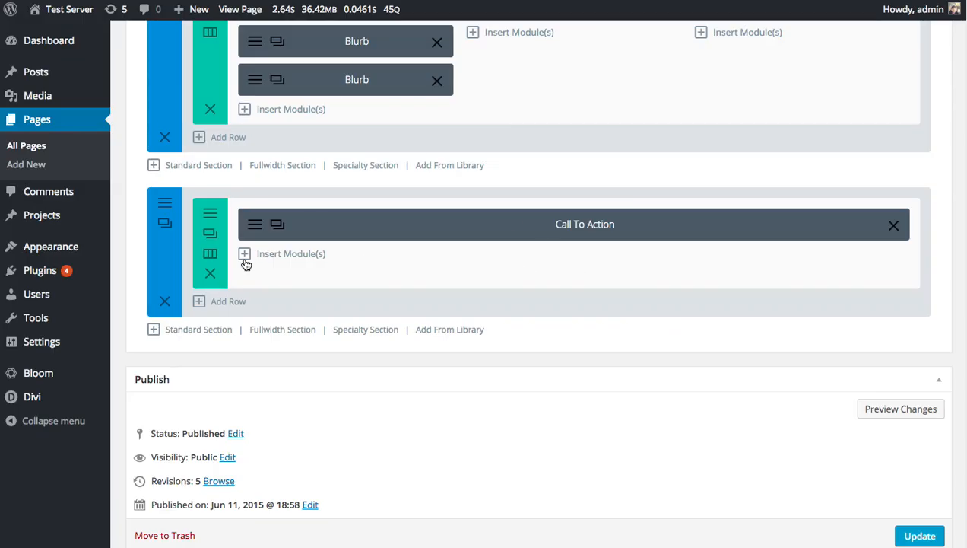
left_click(164, 207)
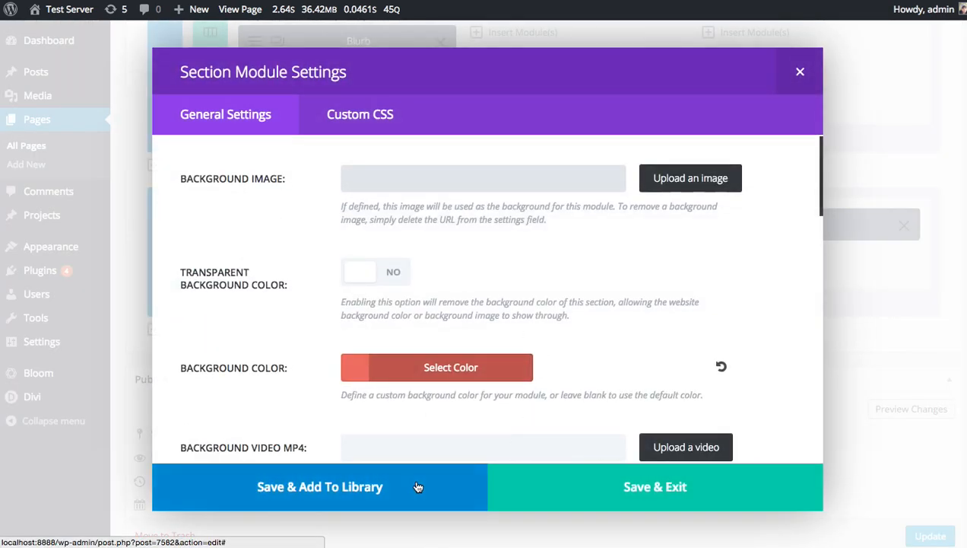
left_click(389, 486)
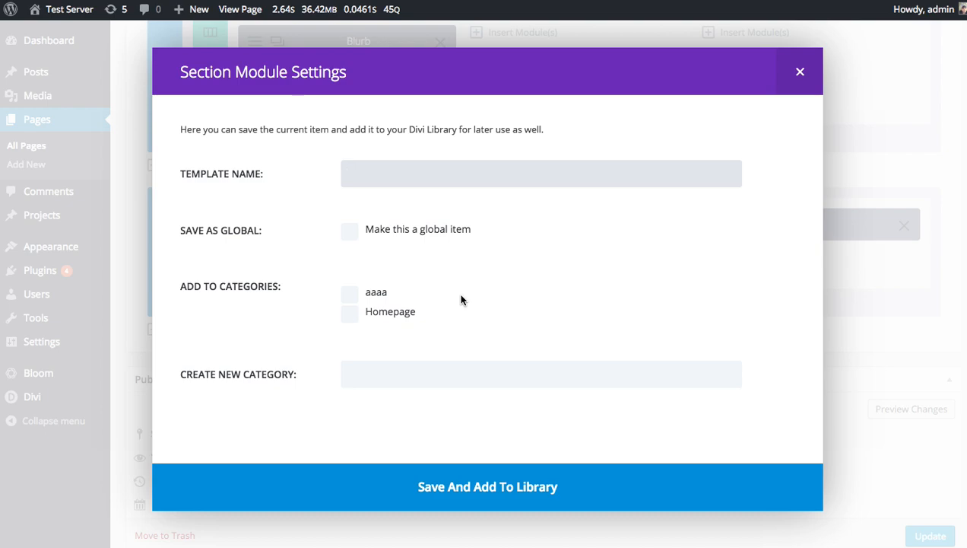
type("Global Footer")
left_click(349, 231)
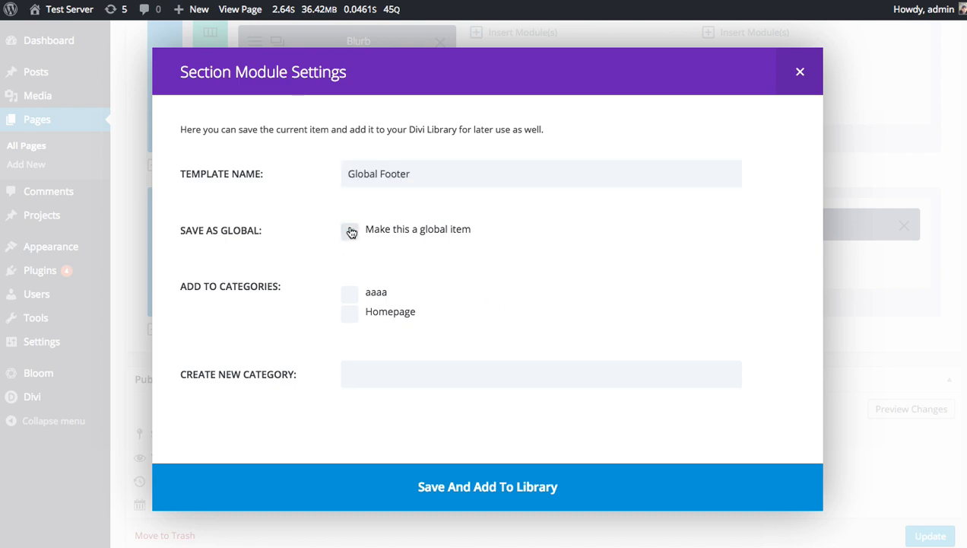
left_click(350, 315)
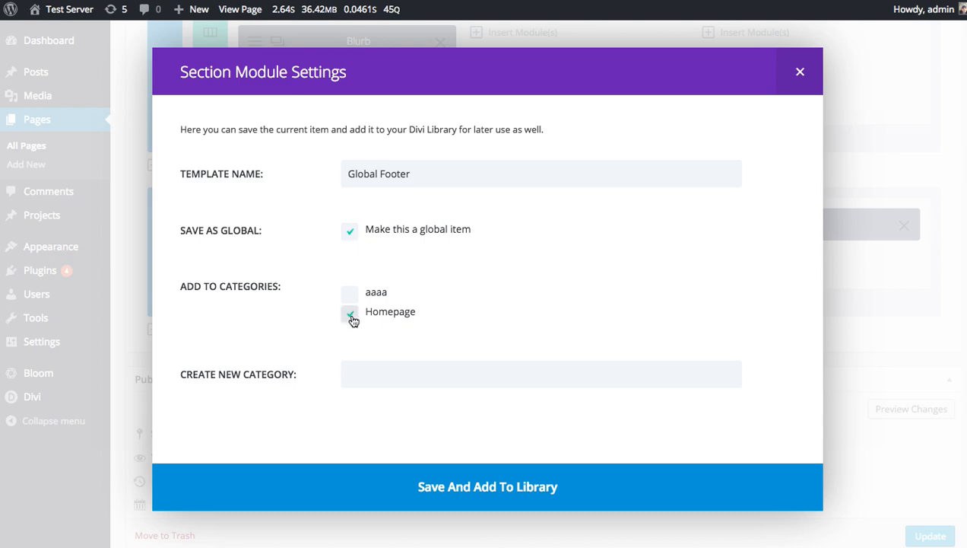
left_click(472, 487)
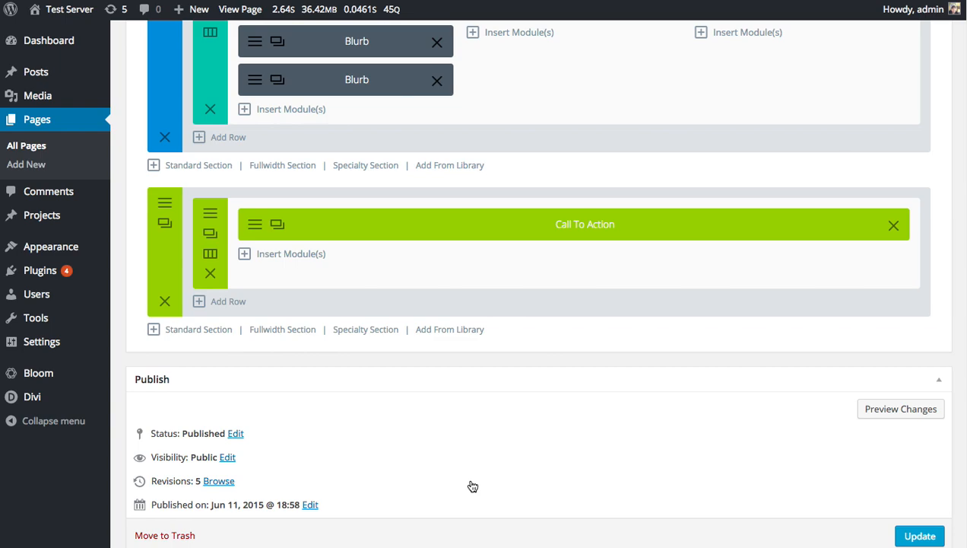
Review the general and custom CSS settings of the global footer section and close them without changes.
left_click(164, 203)
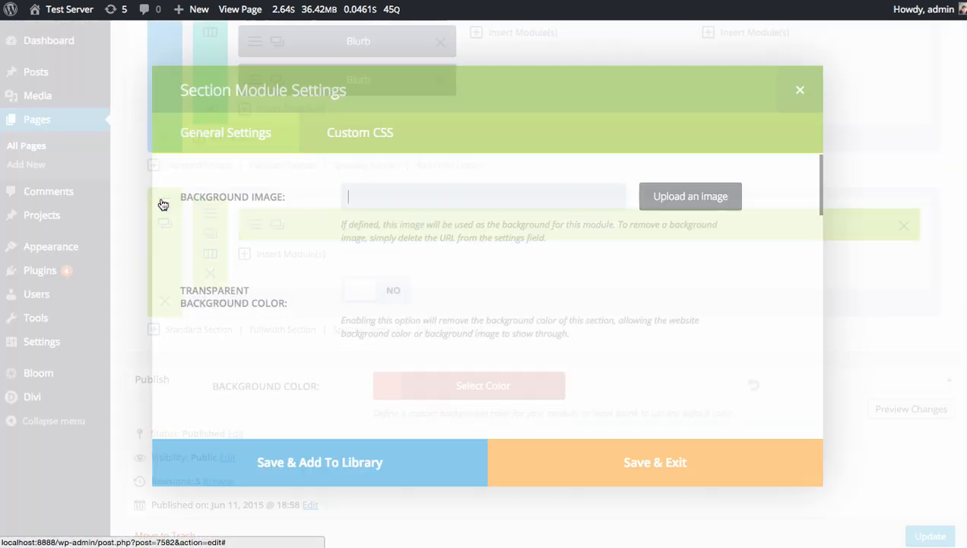
left_click(348, 114)
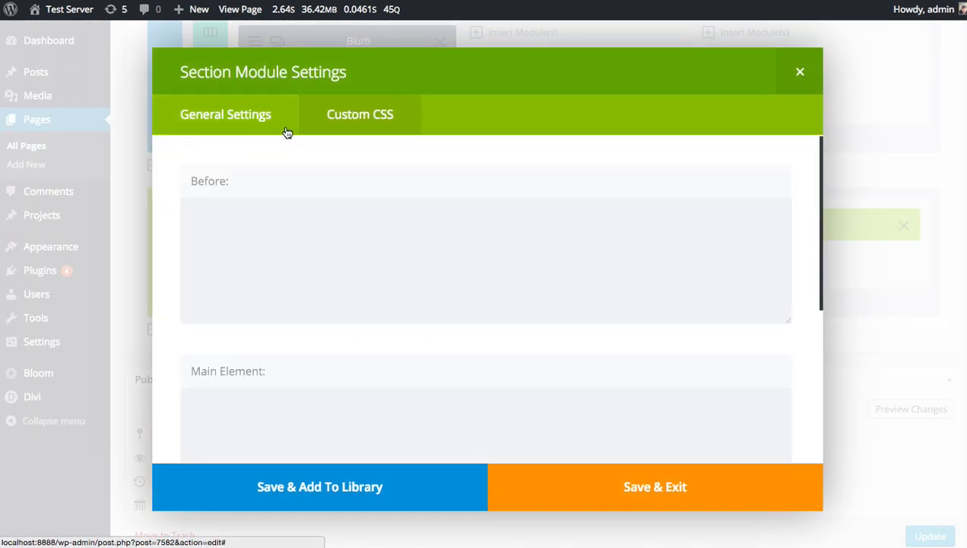
left_click(272, 123)
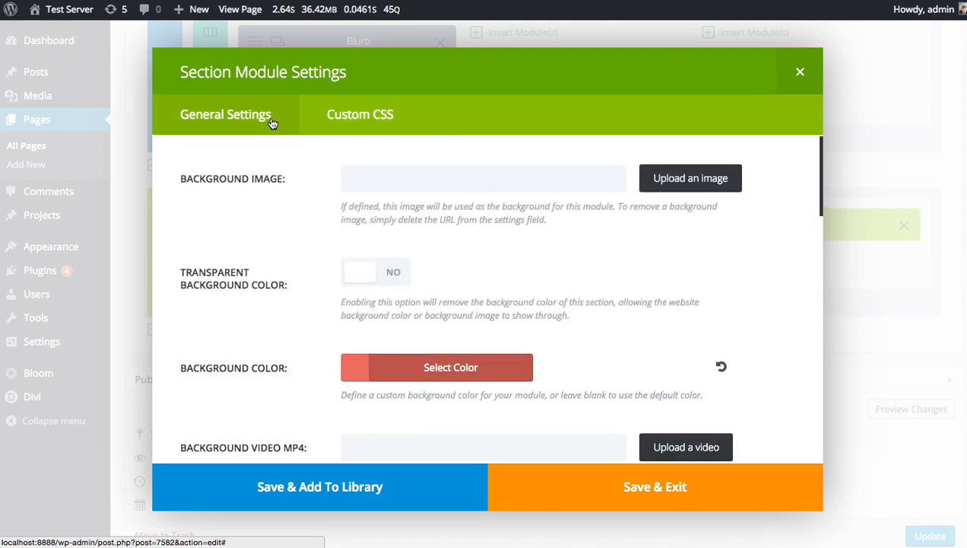
left_click(800, 72)
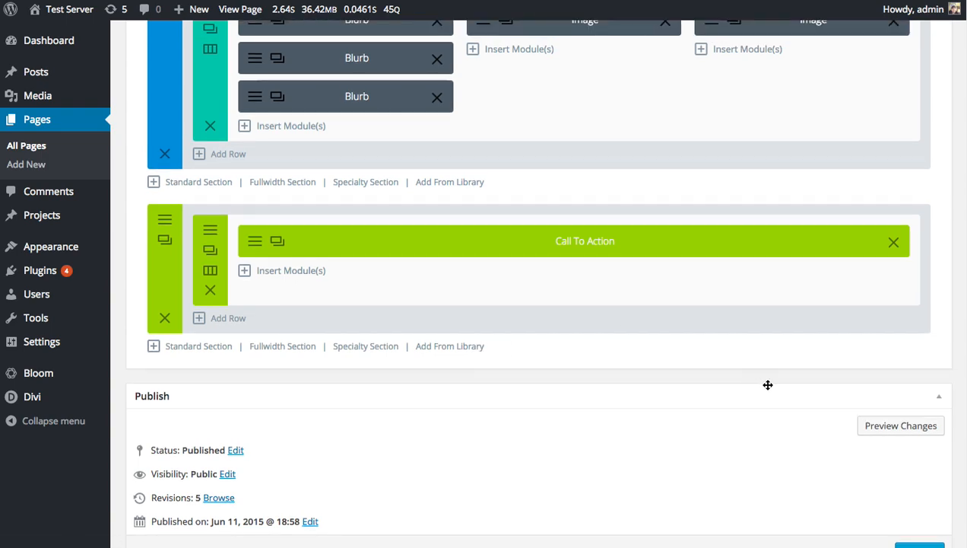
Update the page with the section saved as the Global Footer.
scroll(767, 384, "down", 4)
left_click(915, 391)
scroll(763, 333, "up", 4)
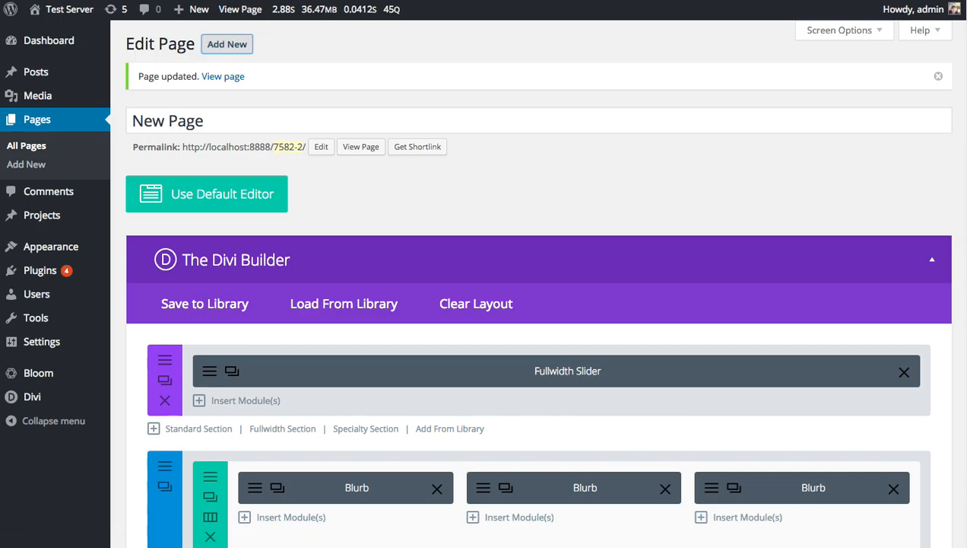
Start a new page with the Divi Builder and load the predefined Homepage Company layout, replacing the existing content.
left_click(240, 9)
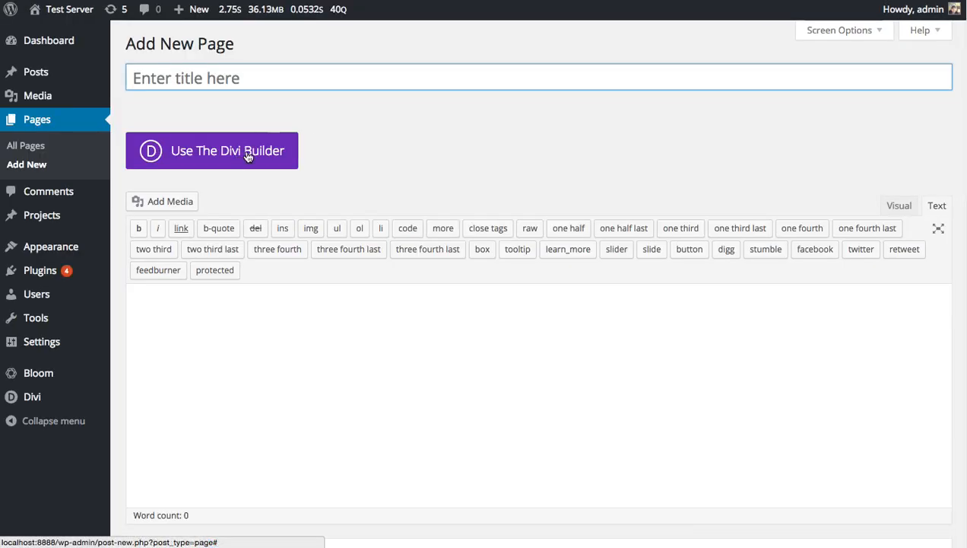
left_click(248, 152)
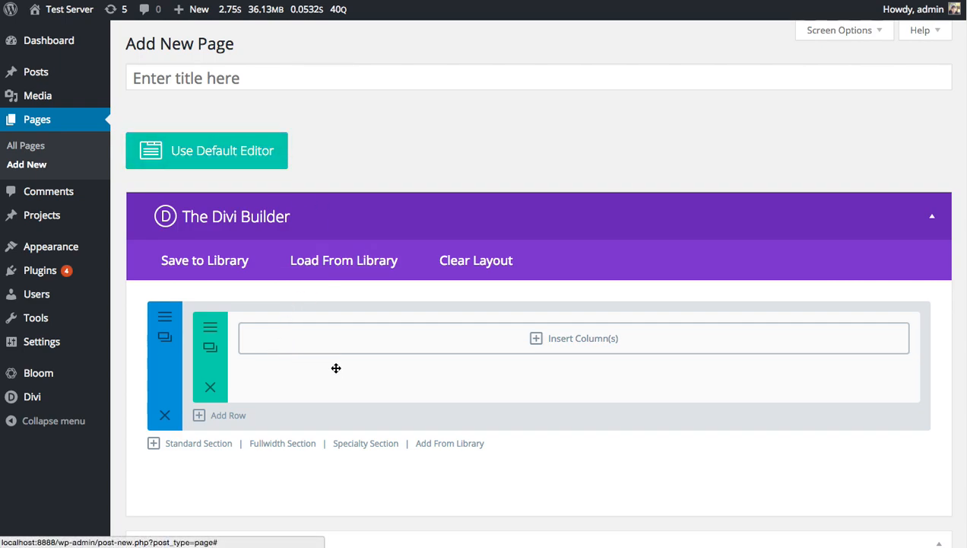
left_click(340, 262)
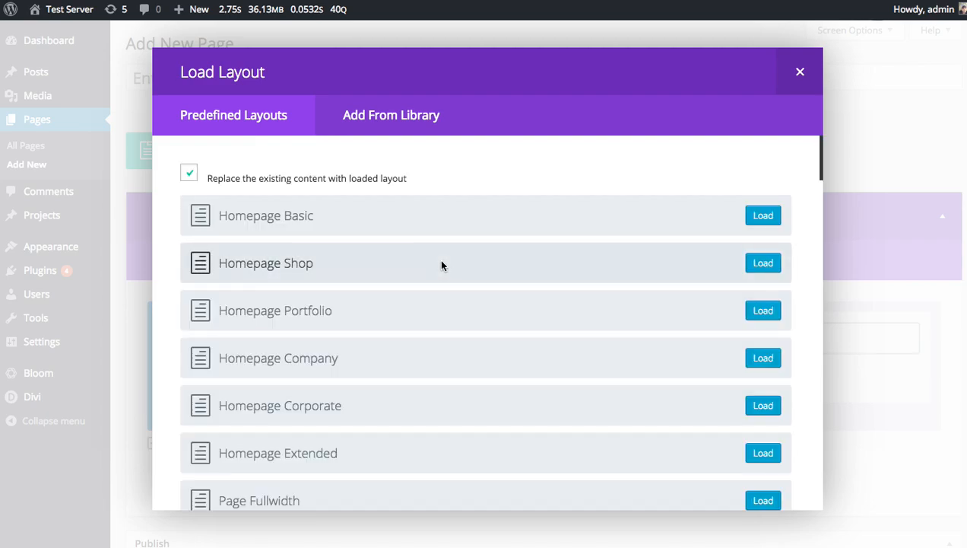
scroll(475, 274, "down", 1)
left_click(753, 349)
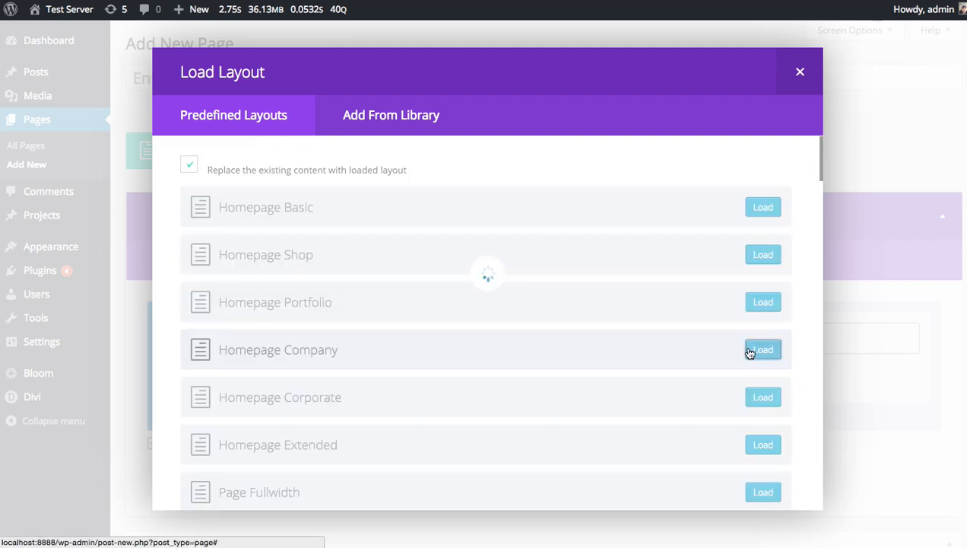
scroll(762, 314, "down", 15)
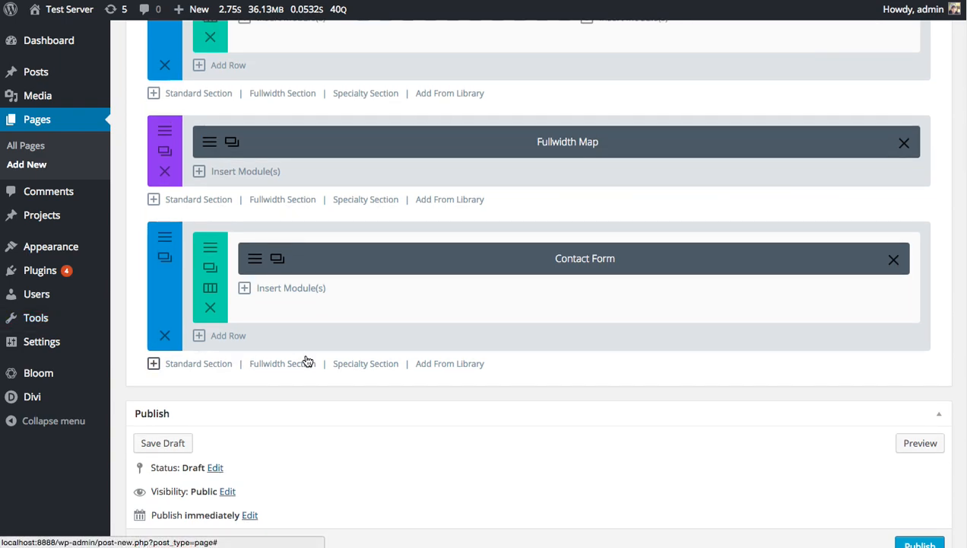
Add the Global Footer section from the library below the Contact Form section at the end of the page.
left_click(468, 368)
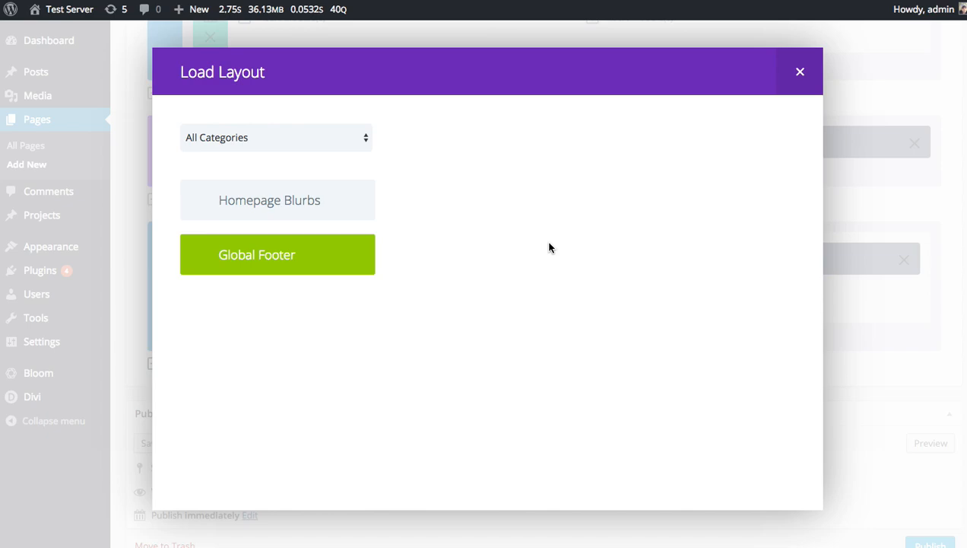
left_click(317, 272)
scroll(456, 434, "down", 2)
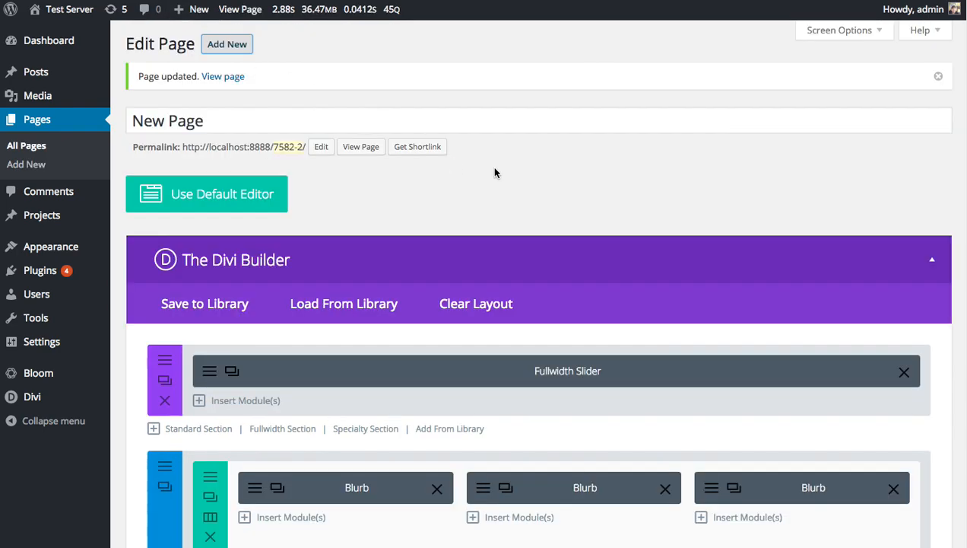
scroll(495, 173, "down", 15)
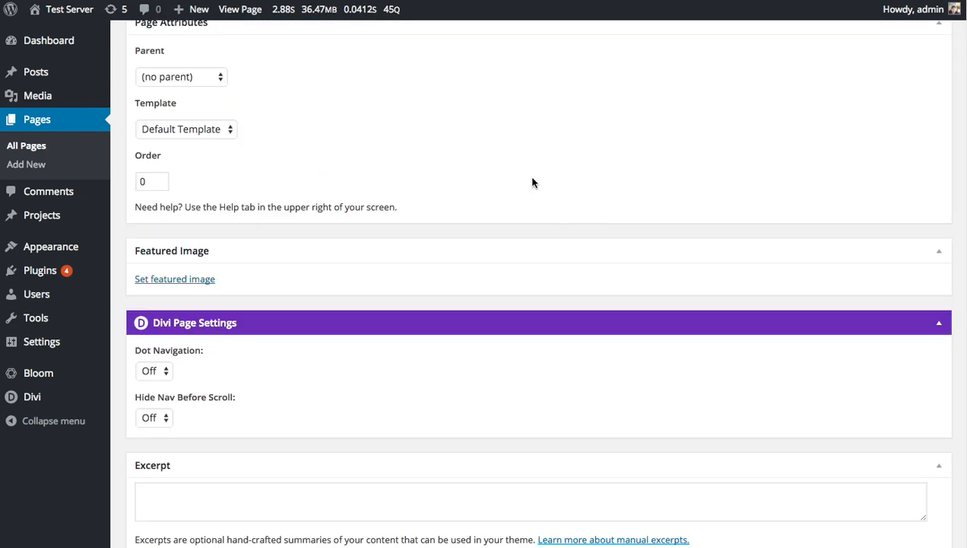
scroll(533, 182, "up", 5)
scroll(534, 182, "up", 1)
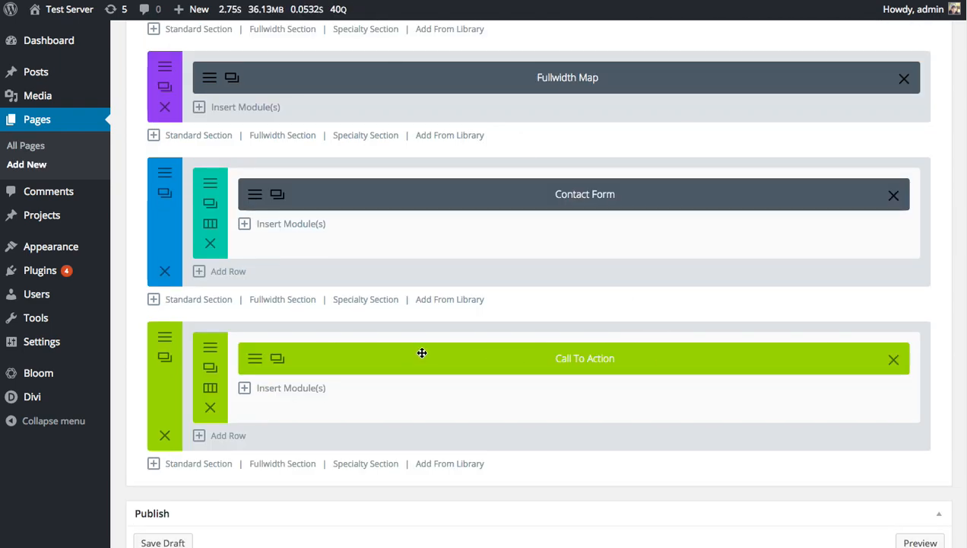
scroll(490, 352, "down", 4)
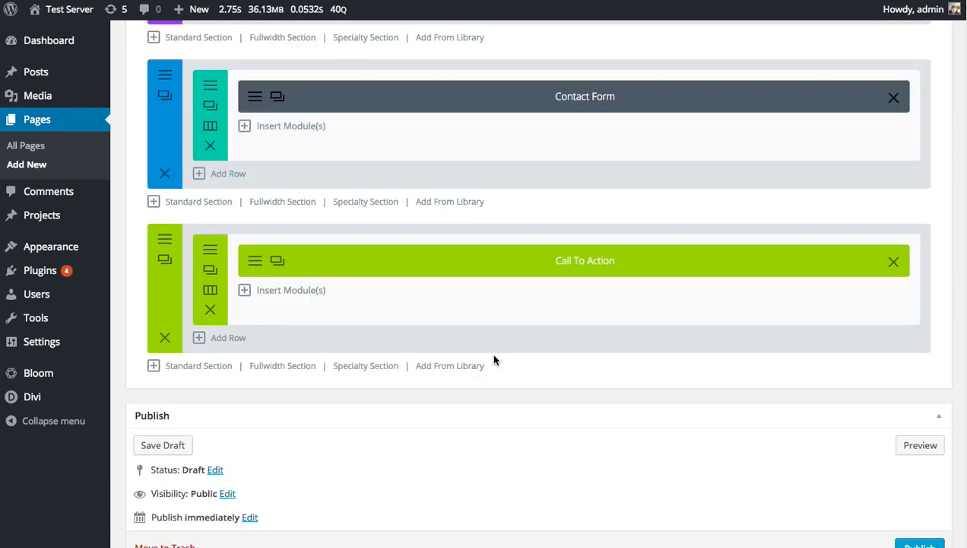
Title the page New Page 2 and publish it.
scroll(605, 353, "up", 15)
left_click(234, 76)
type("New Page 2")
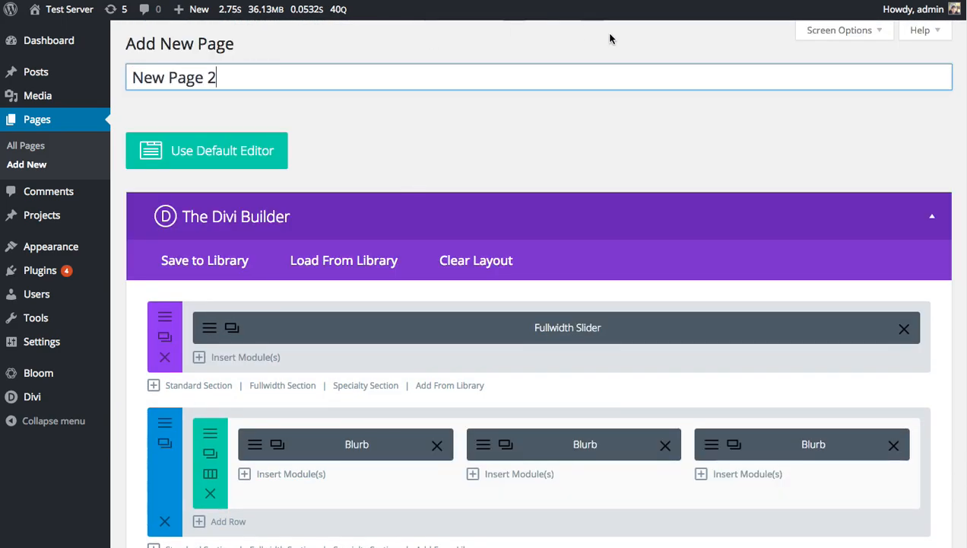
scroll(743, 241, "down", 15)
scroll(885, 165, "up", 6)
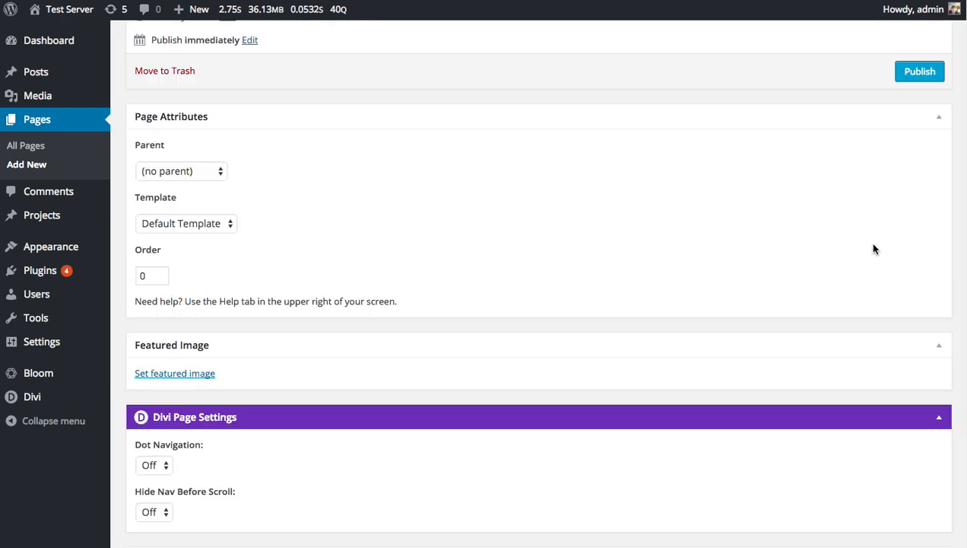
left_click(912, 76)
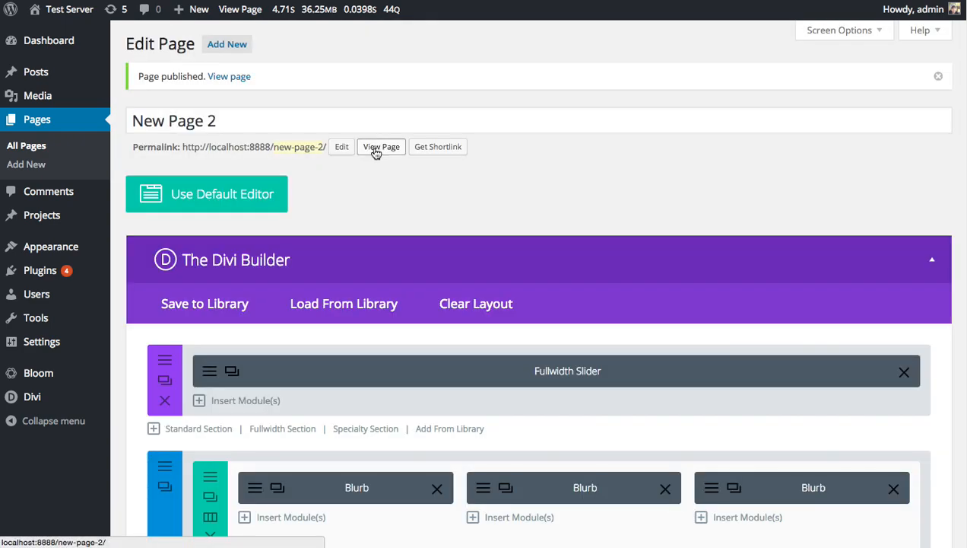
Open the published New Page 2 on the site and update the earlier New Page containing the global footer.
left_click(376, 148)
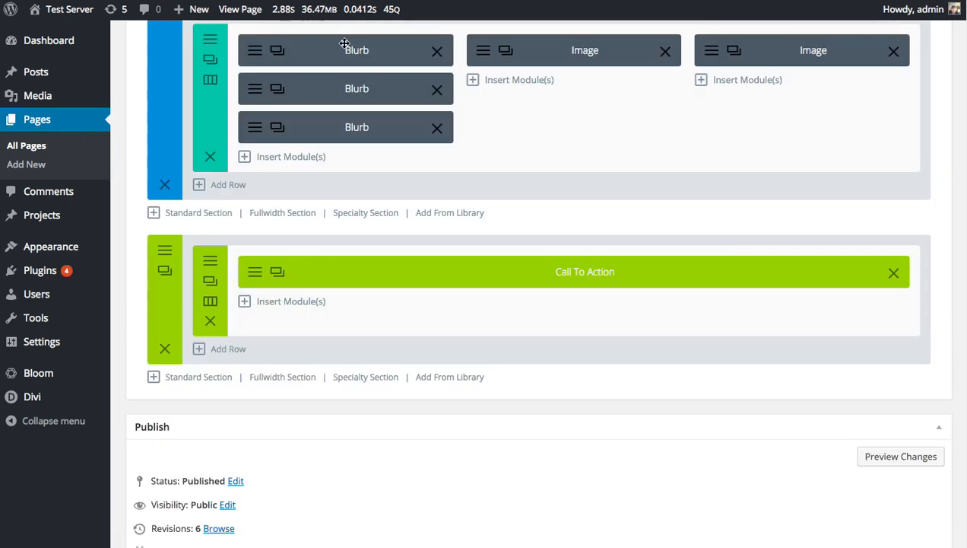
scroll(754, 306, "down", 6)
left_click(919, 99)
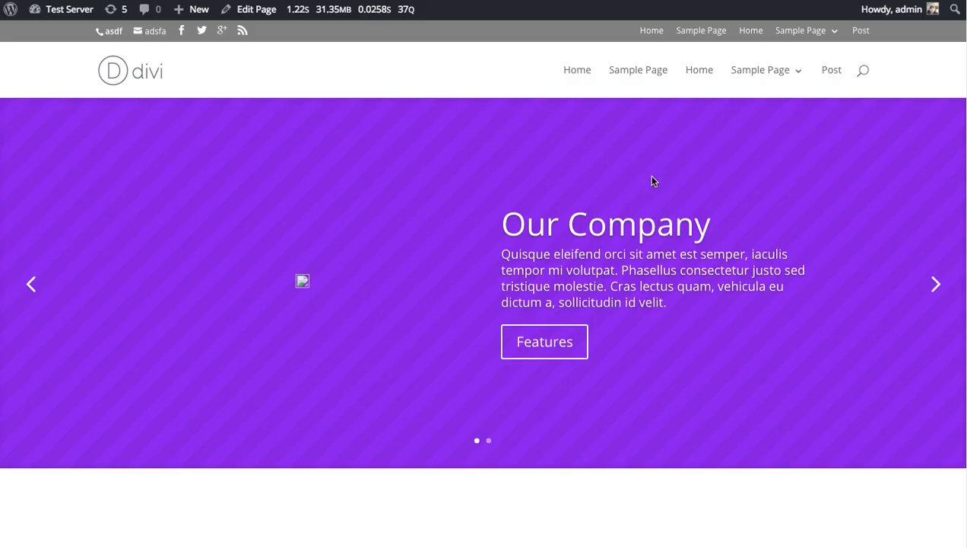
Examine the published New Page 2 and New Page down to the shared footer section on each.
scroll(652, 176, "down", 3)
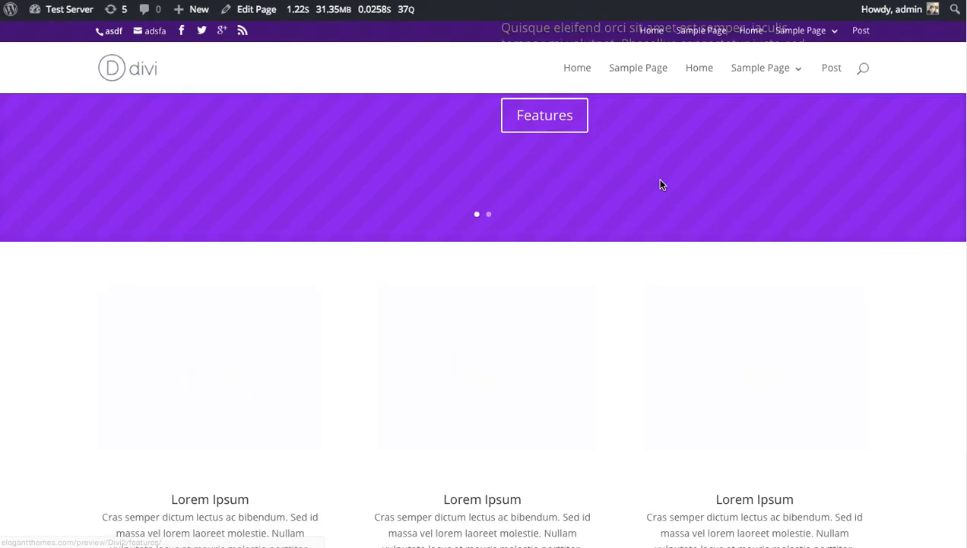
scroll(660, 184, "down", 15)
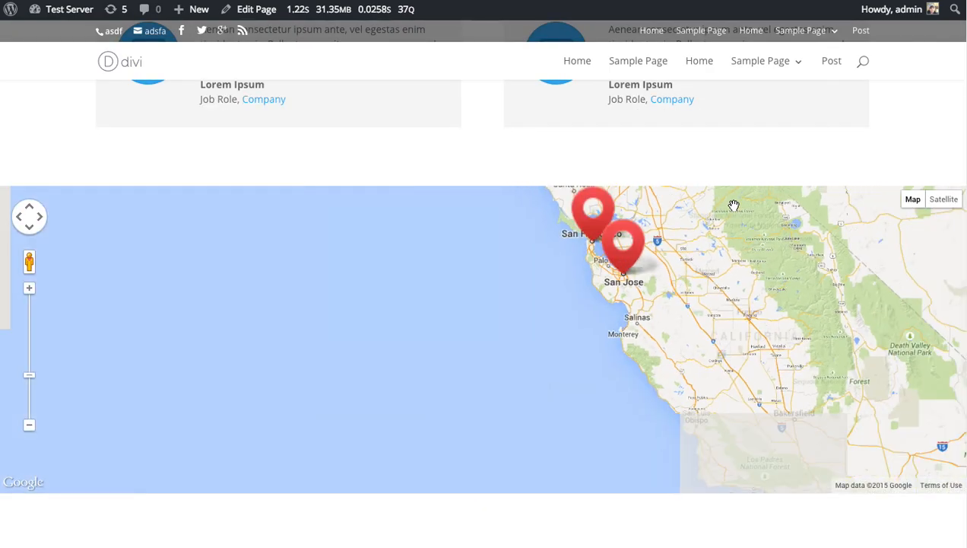
scroll(734, 205, "down", 3)
scroll(784, 532, "down", 5)
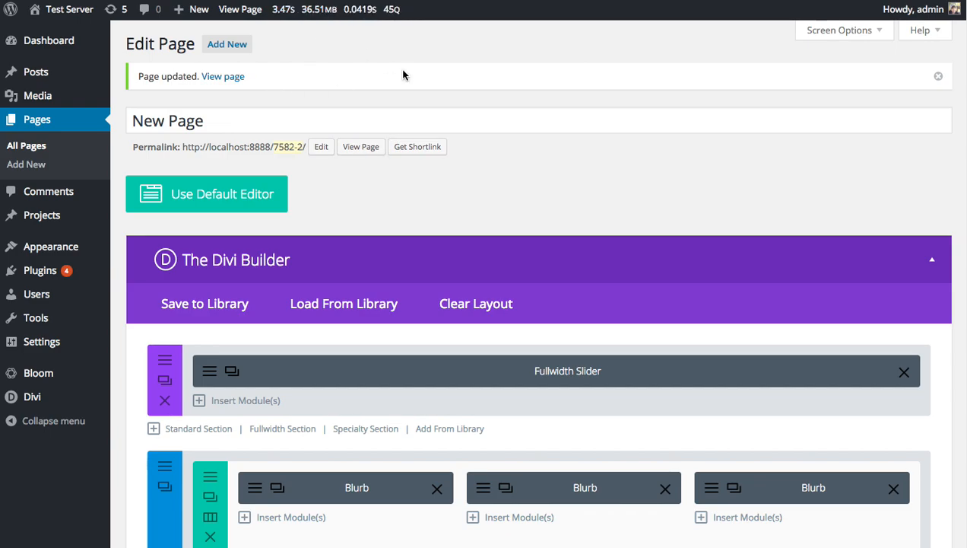
left_click(361, 146)
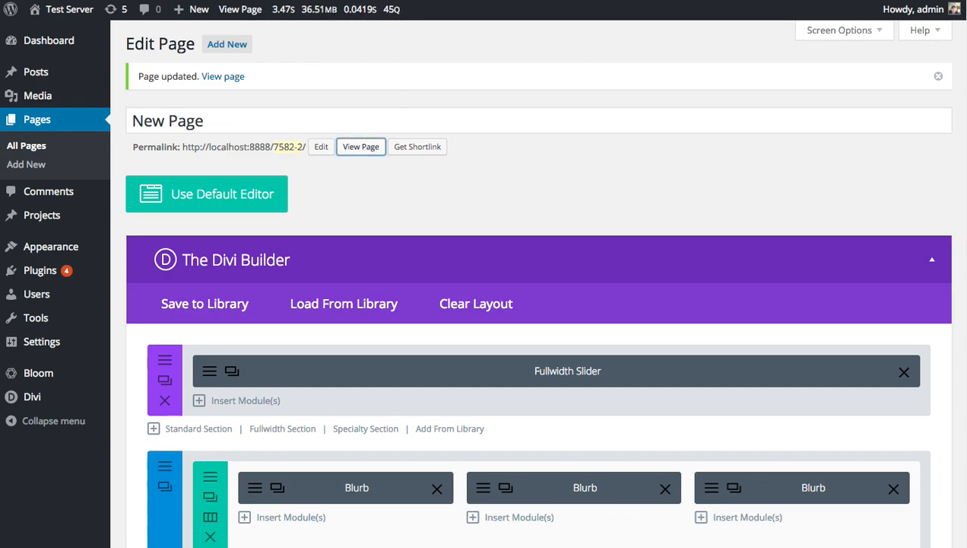
scroll(494, 103, "down", 15)
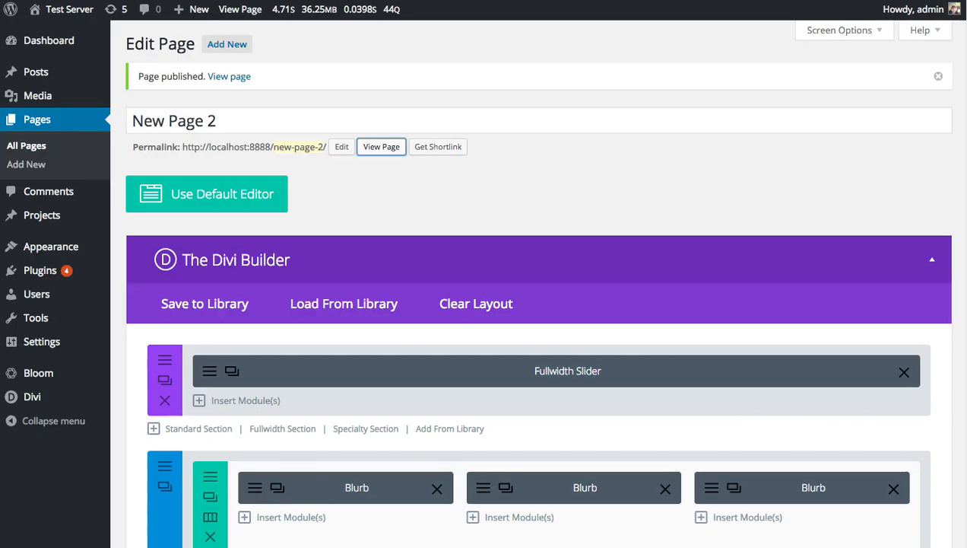
Review the general settings of the Call To Action module in New Page 2's global footer and close them without changes.
scroll(533, 234, "down", 15)
scroll(533, 237, "up", 5)
scroll(541, 249, "up", 3)
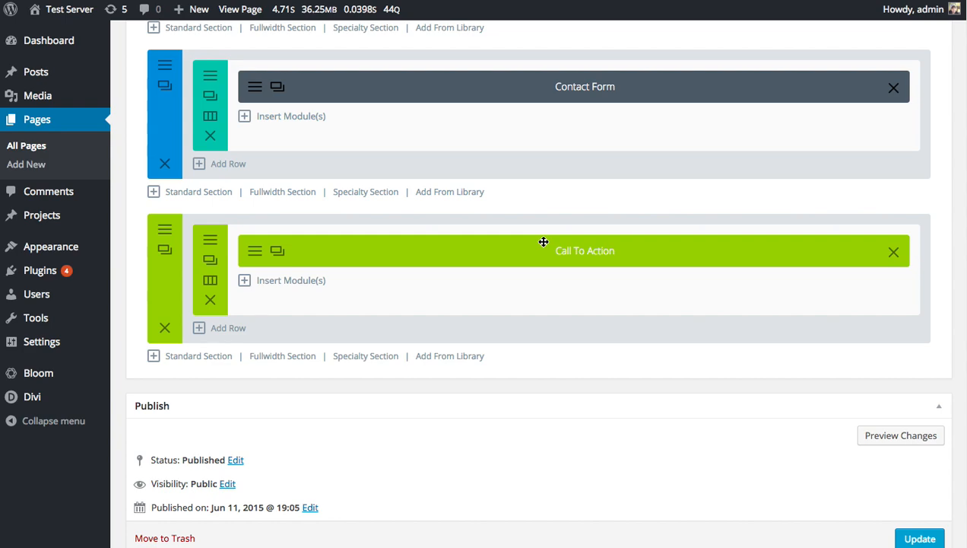
left_click(255, 252)
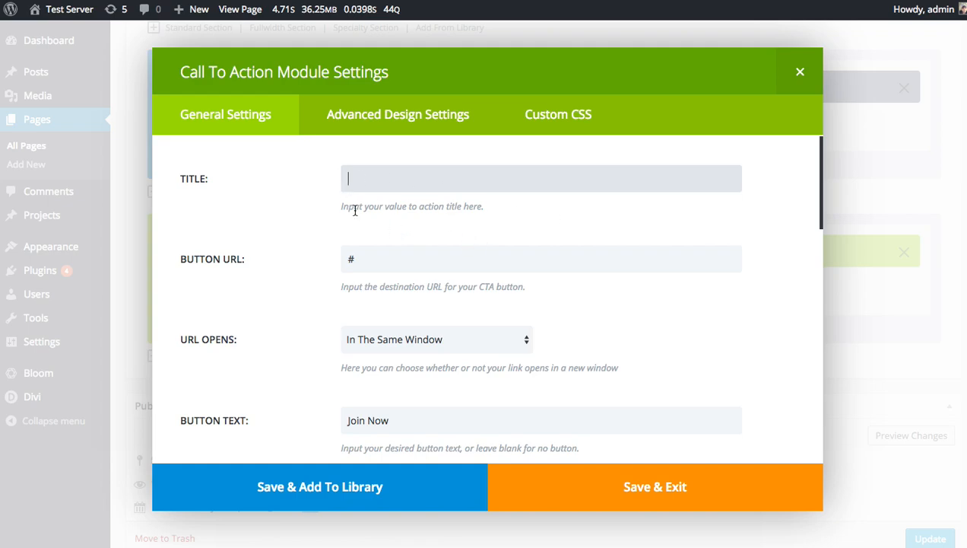
scroll(281, 211, "down", 5)
scroll(288, 221, "down", 4)
scroll(288, 230, "up", 10)
scroll(290, 233, "down", 1)
scroll(290, 233, "down", 3)
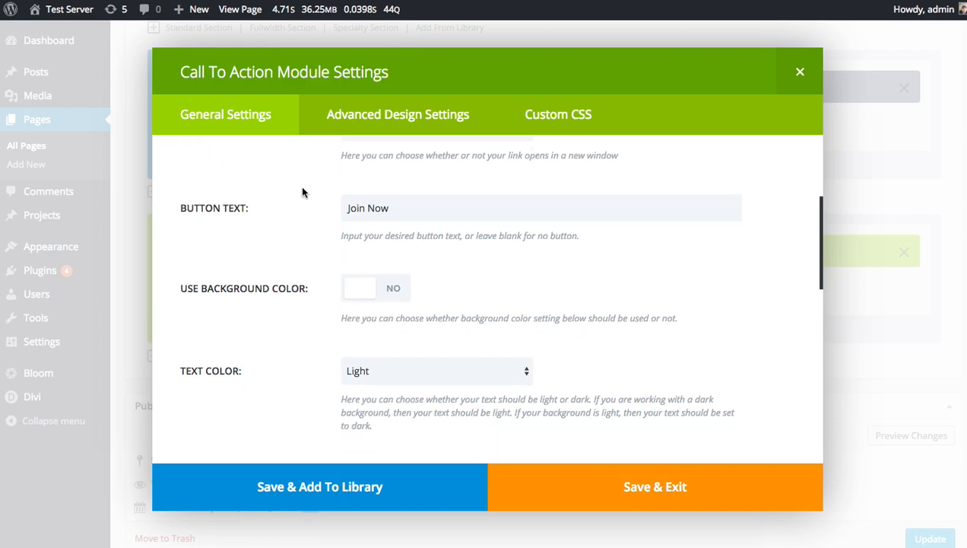
left_click(799, 72)
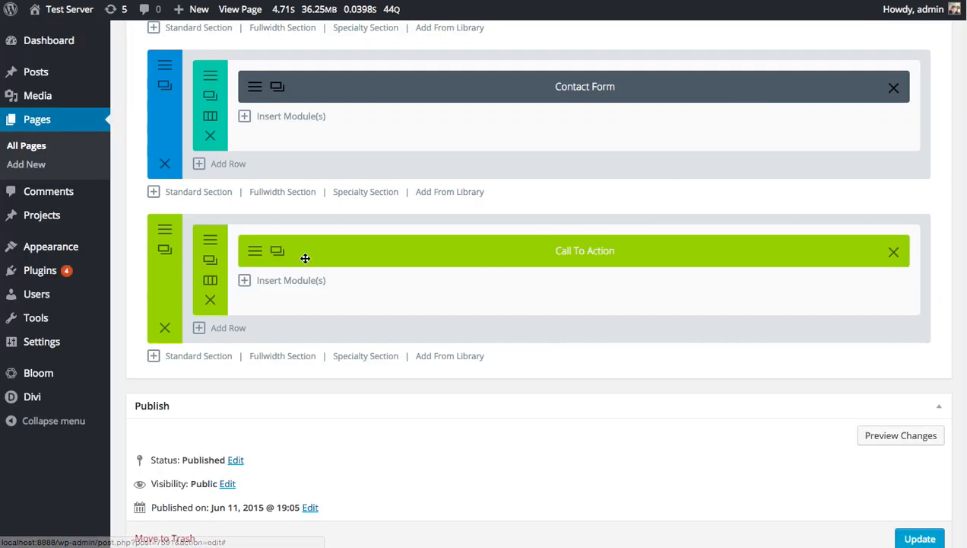
Set the global footer section's background color to the preset purple and save the section settings.
left_click(164, 233)
left_click(446, 364)
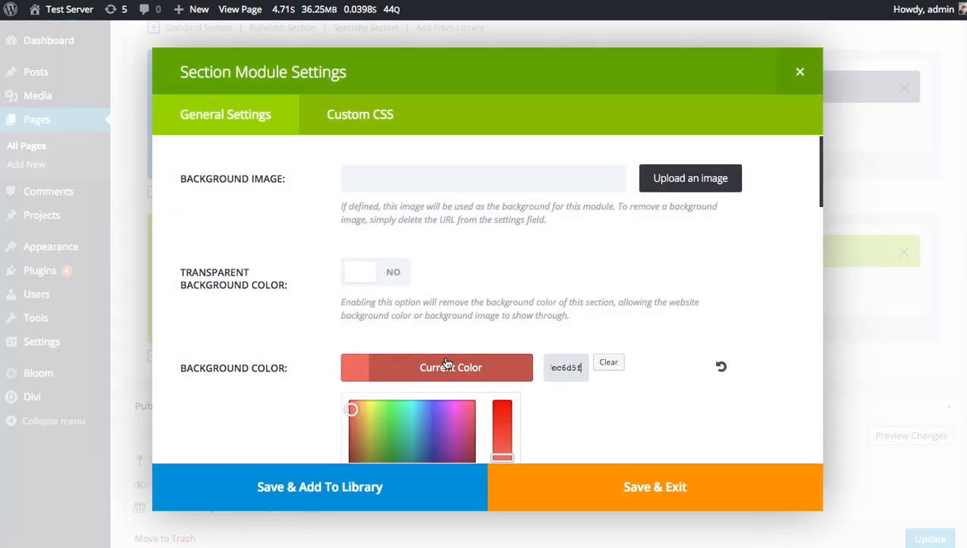
scroll(447, 363, "down", 3)
left_click(468, 336)
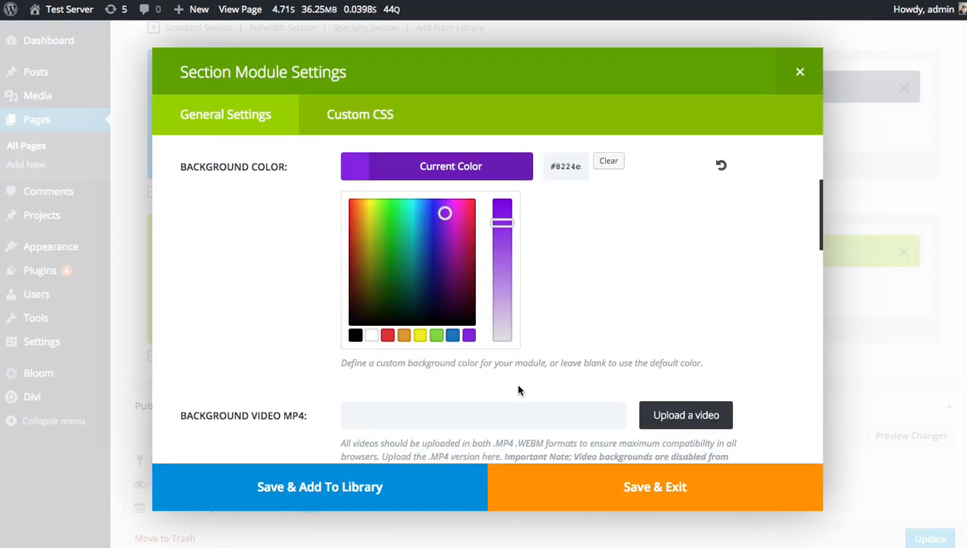
left_click(609, 484)
Update New Page 2 and reload the published New Page to check its footer section.
scroll(782, 486, "down", 3)
left_click(910, 432)
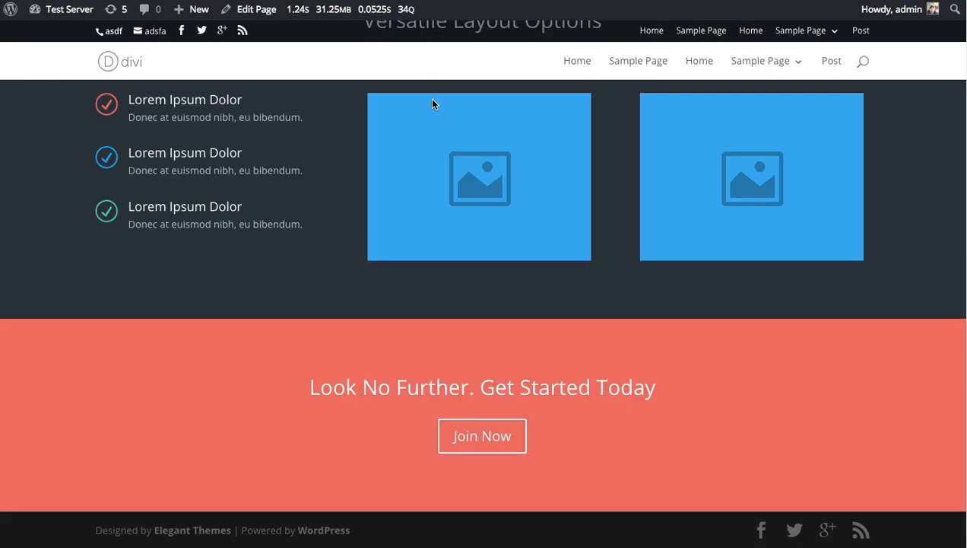
key("super+r")
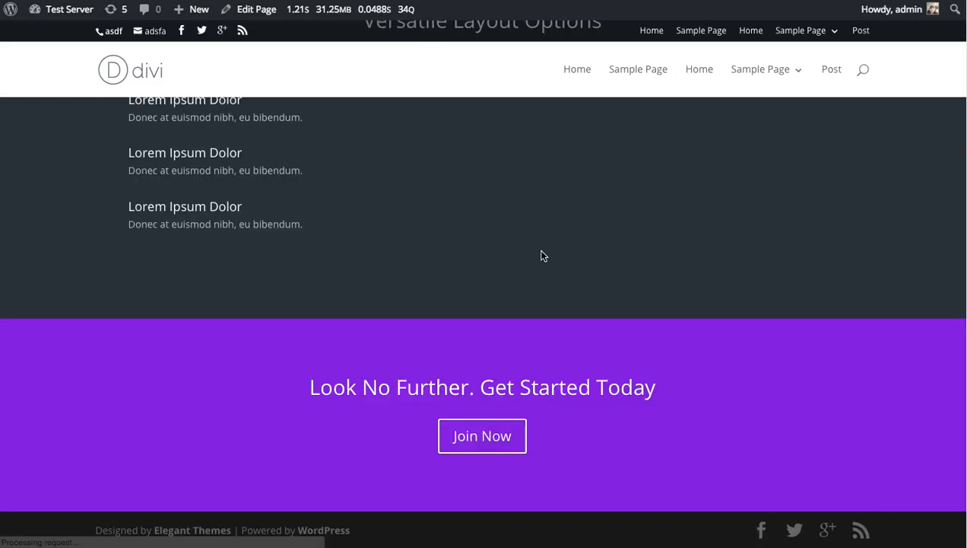